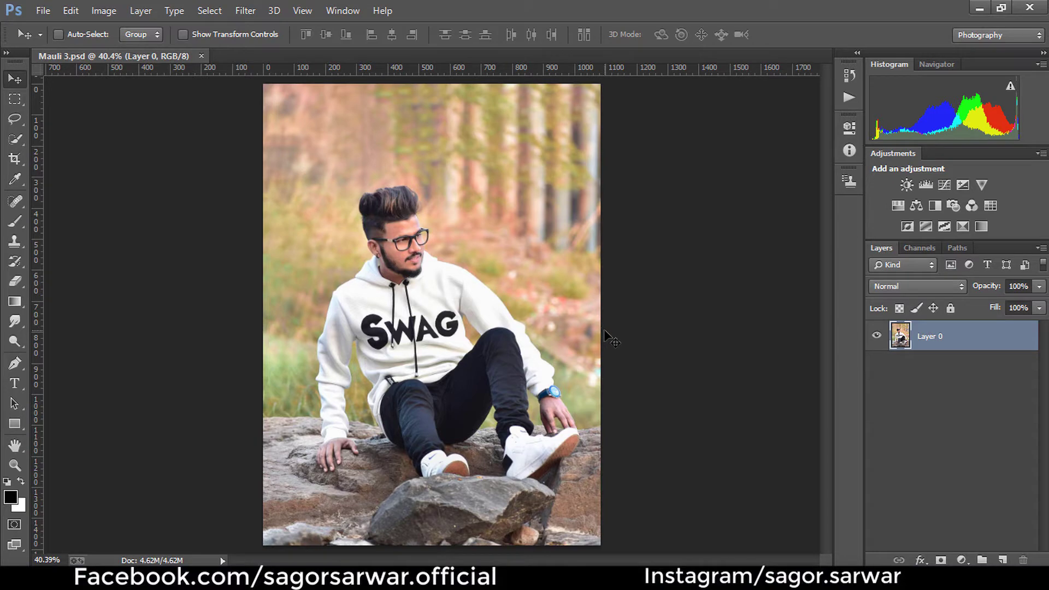
- Duplicate the portrait layer and Camera Raw grade it: Contrast +8, Highlights -31, Shadows +15, Blacks +3, plus clarity
{"action": "key", "text": "ctrl+j"}
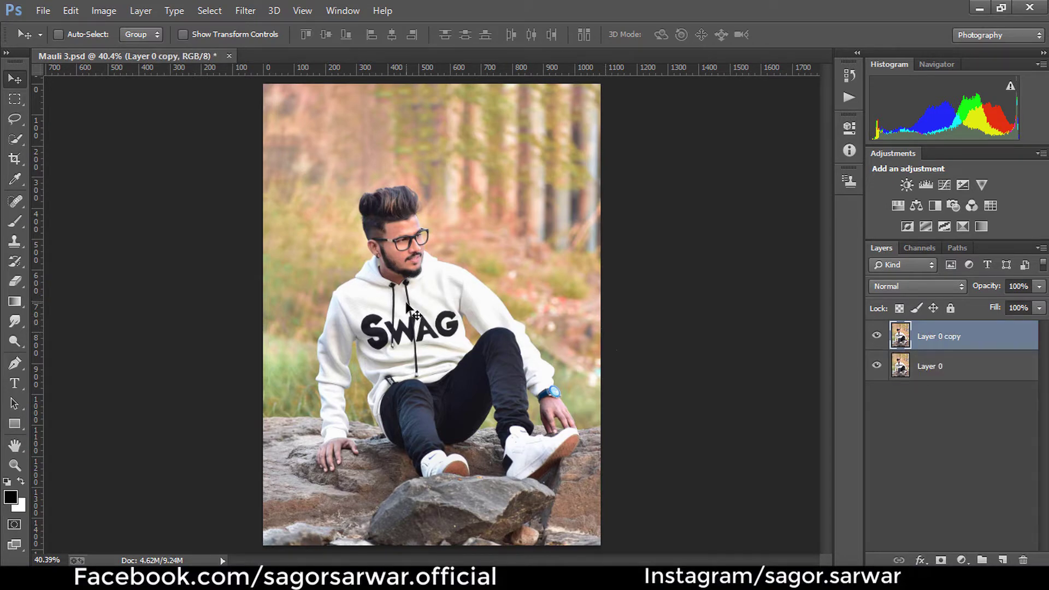
{"action": "left_click", "coordinate": [245, 11]}
{"action": "left_click", "coordinate": [306, 98]}
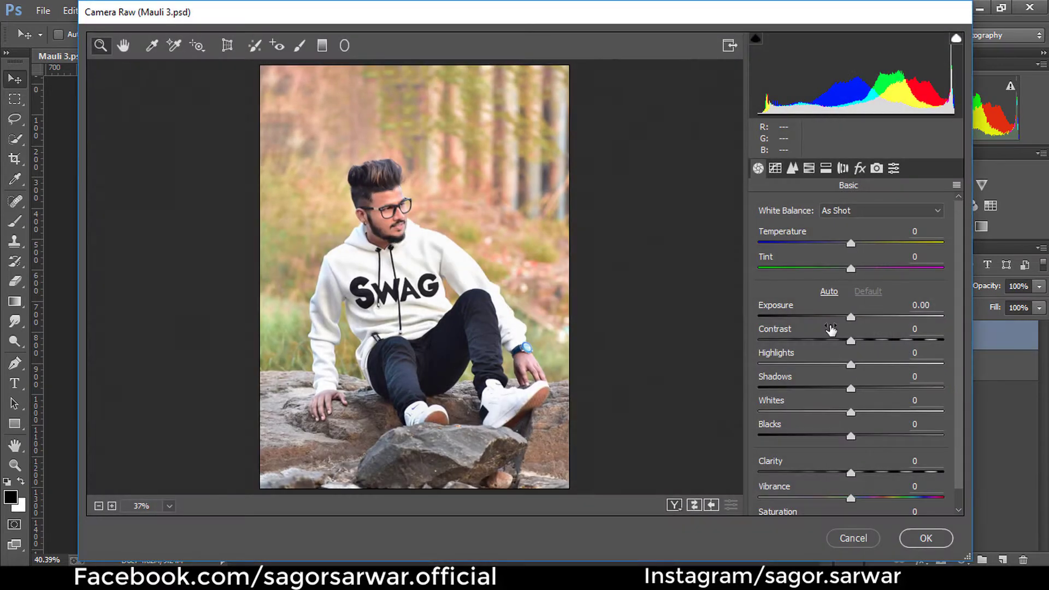
{"action": "mouse_move", "coordinate": [851, 342]}
{"action": "left_mouse_down"}
{"action": "mouse_move", "coordinate": [814, 363]}
{"action": "mouse_move", "coordinate": [864, 391]}
{"action": "left_mouse_up"}
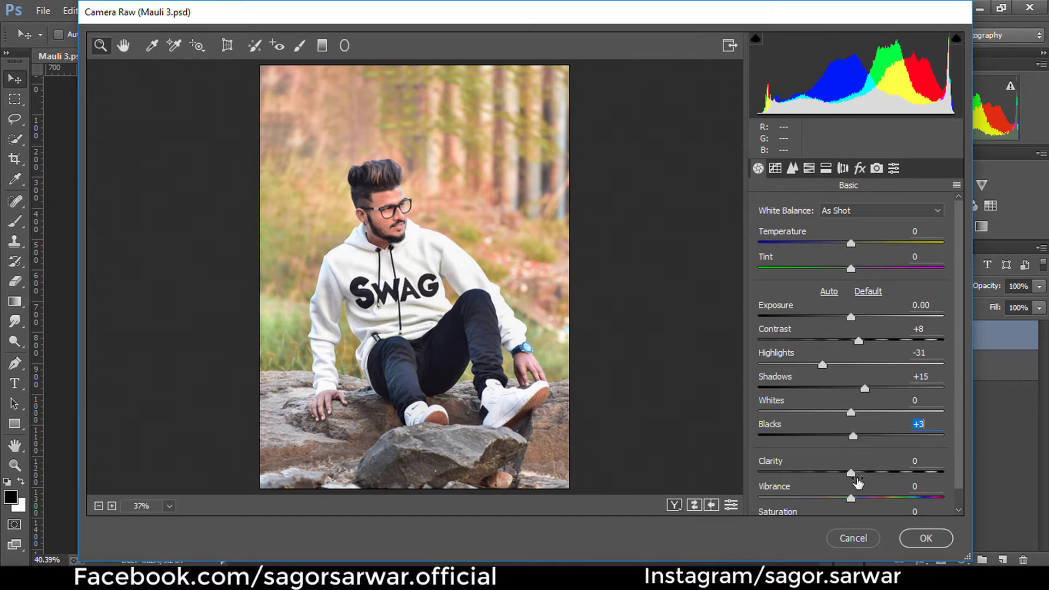
{"action": "left_click_drag", "start_coordinate": [858, 483], "coordinate": [863, 477]}
{"action": "left_click", "coordinate": [922, 537]}
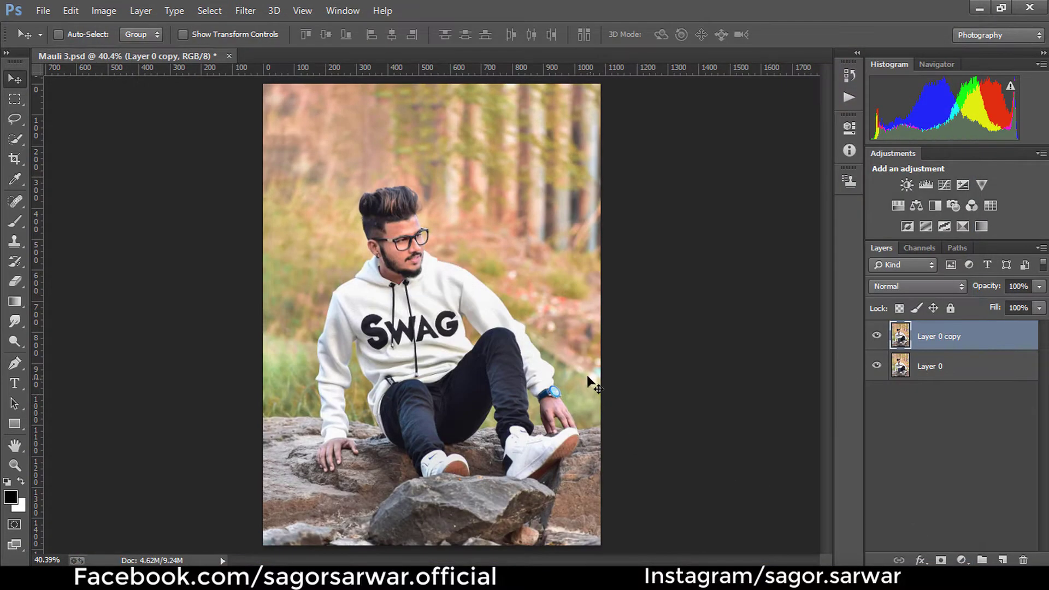
- Duplicate the graded layer and apply Color Efex Pro 4 Foliage, Method 3, at 45%
{"action": "key", "text": "ctrl+j"}
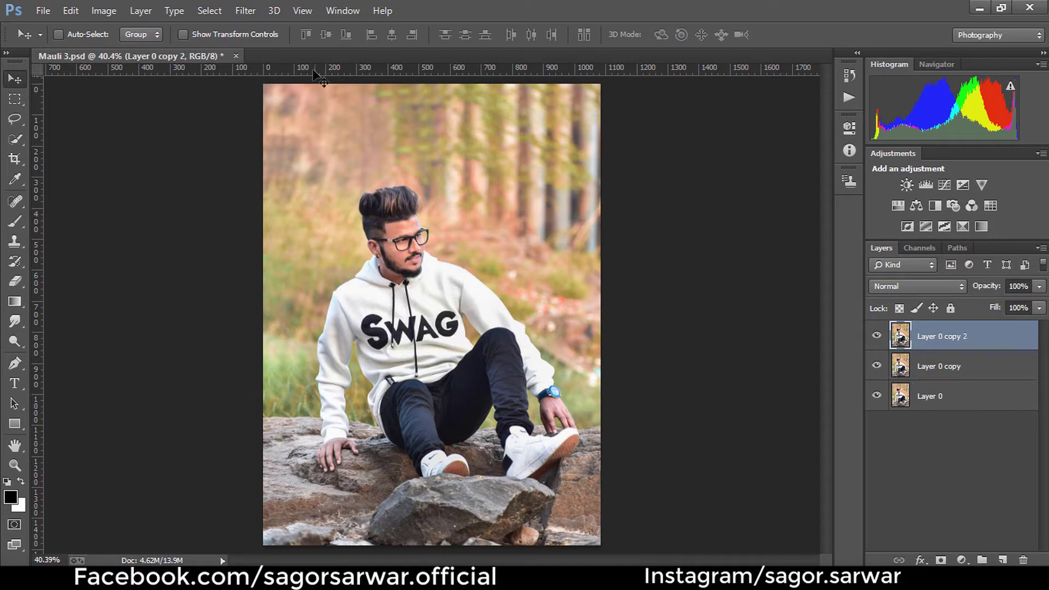
{"action": "left_click", "coordinate": [245, 10]}
{"action": "mouse_move", "coordinate": [273, 406]}
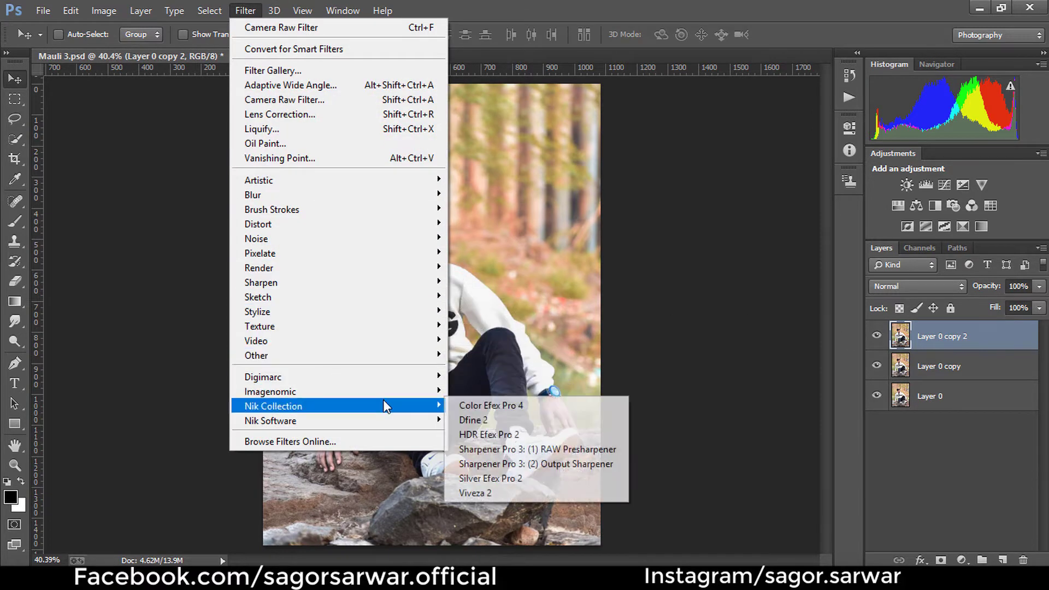
{"action": "left_click", "coordinate": [475, 406]}
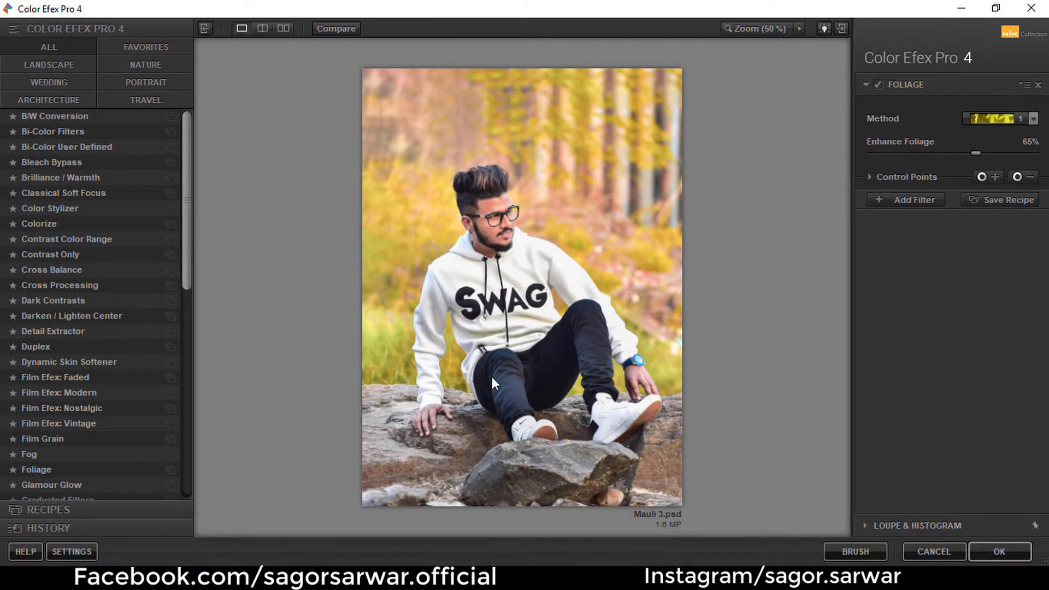
{"action": "left_click", "coordinate": [43, 470]}
{"action": "left_click", "coordinate": [975, 119]}
{"action": "left_click", "coordinate": [991, 171]}
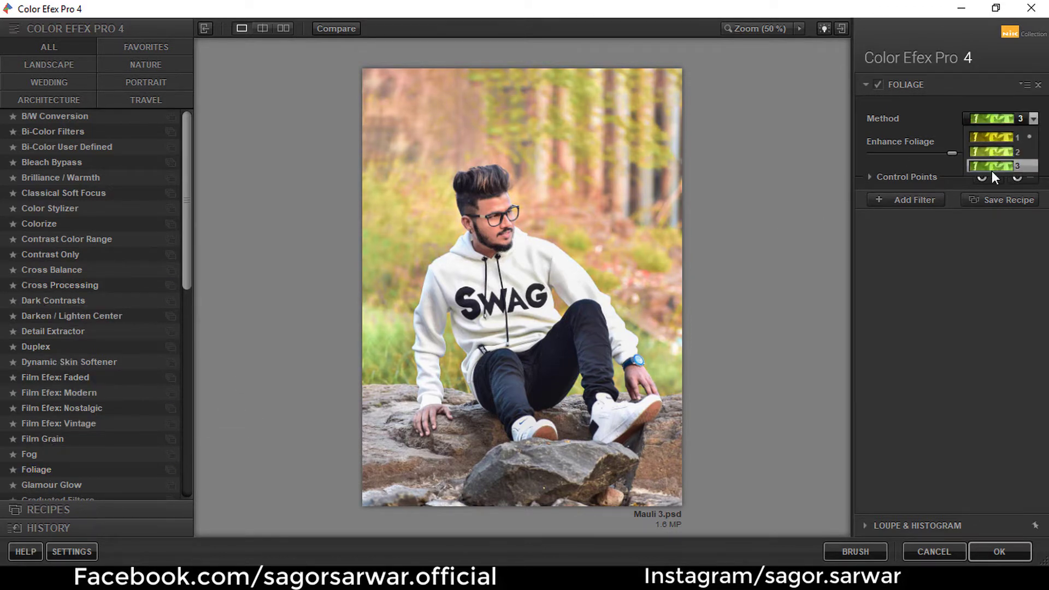
{"action": "left_click_drag", "start_coordinate": [952, 153], "coordinate": [911, 153]}
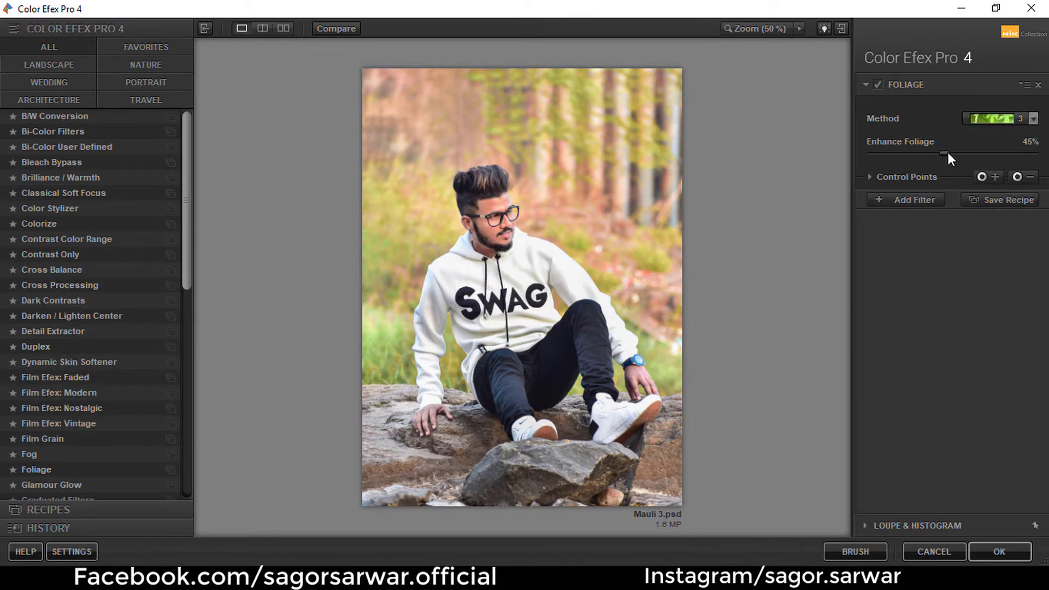
- Stack Dark Contrasts at brightness -7% and contrast -25%, then add an empty filter slot
{"action": "left_click", "coordinate": [909, 200]}
{"action": "scroll", "coordinate": [104, 309], "scroll_direction": "down", "scroll_amount": 1}
{"action": "scroll", "coordinate": [104, 301], "scroll_direction": "down", "scroll_amount": 2}
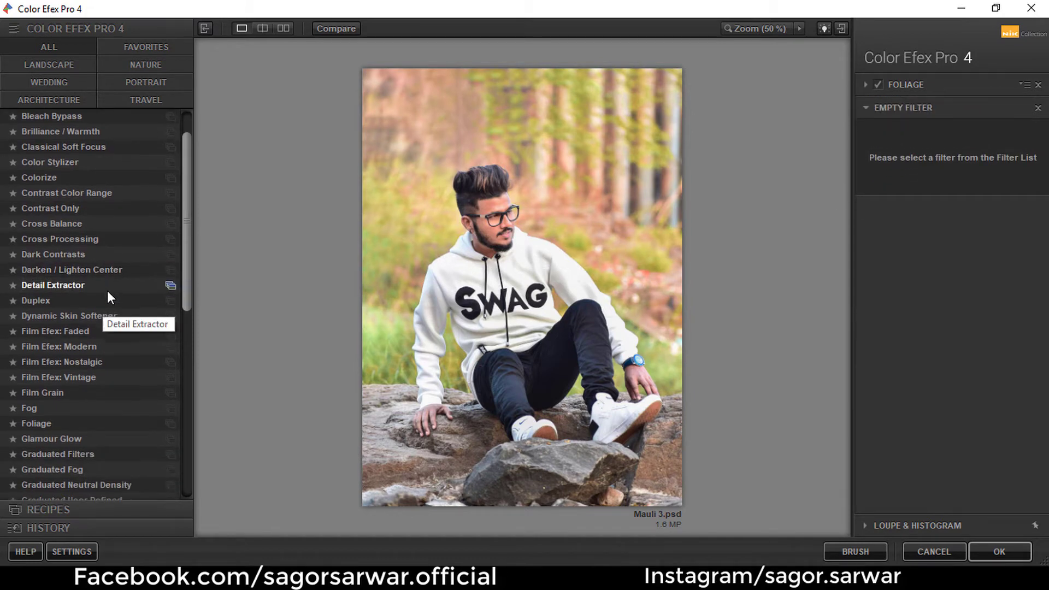
{"action": "left_click", "coordinate": [48, 253]}
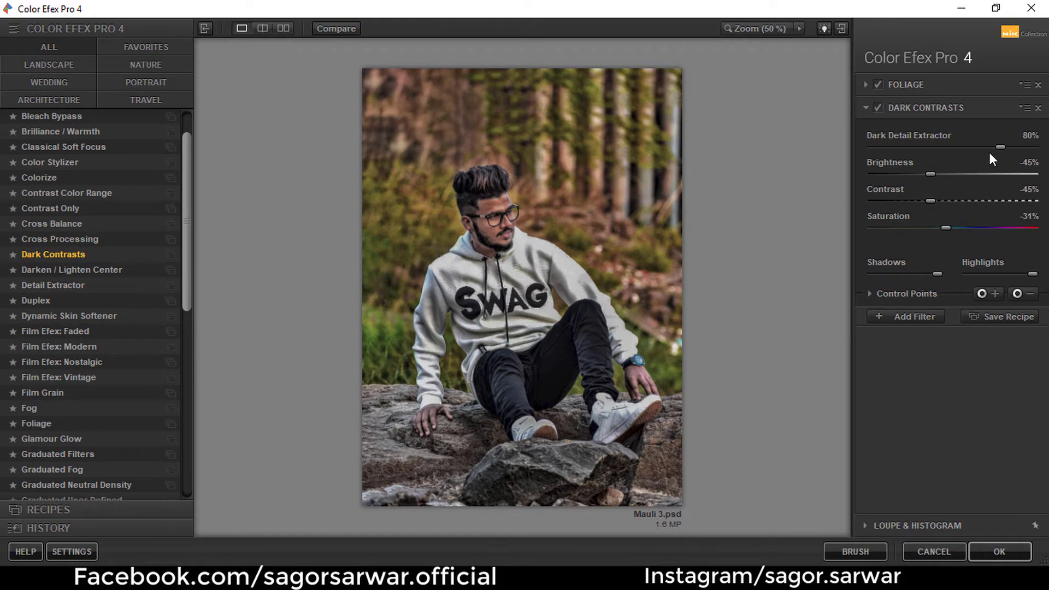
{"action": "left_click_drag", "start_coordinate": [929, 174], "coordinate": [972, 174]}
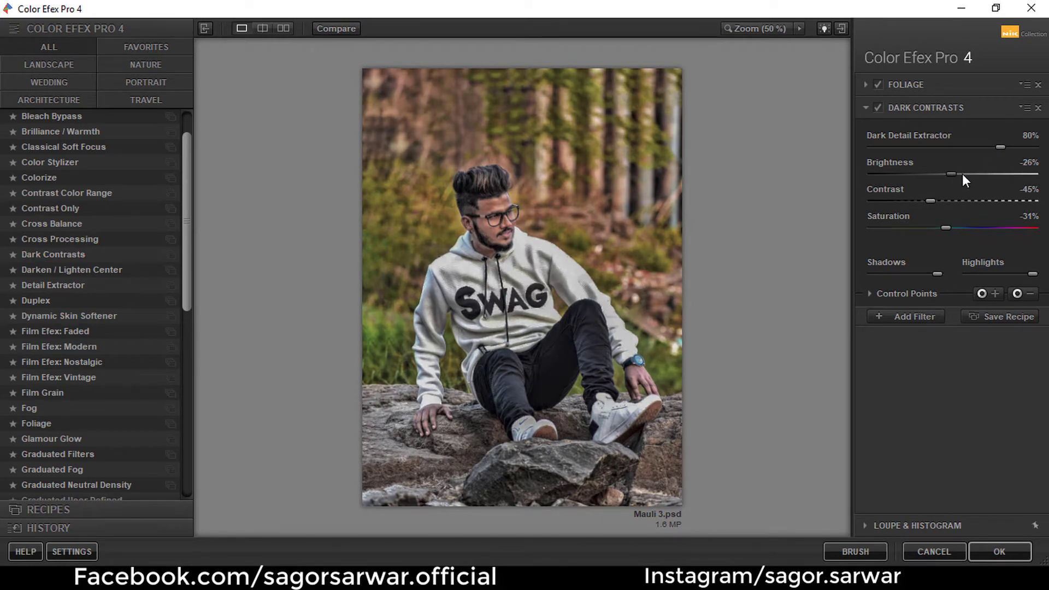
{"action": "left_click", "coordinate": [953, 201]}
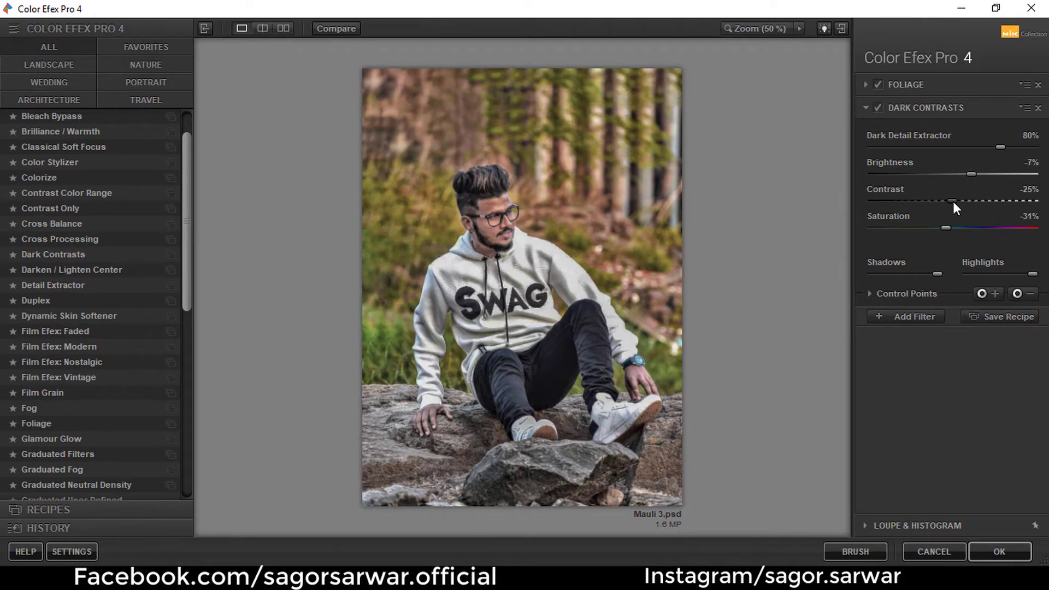
{"action": "left_click", "coordinate": [915, 316]}
- Add the Indian Summer filter using Method 1
{"action": "scroll", "coordinate": [106, 326], "scroll_direction": "down", "scroll_amount": 1}
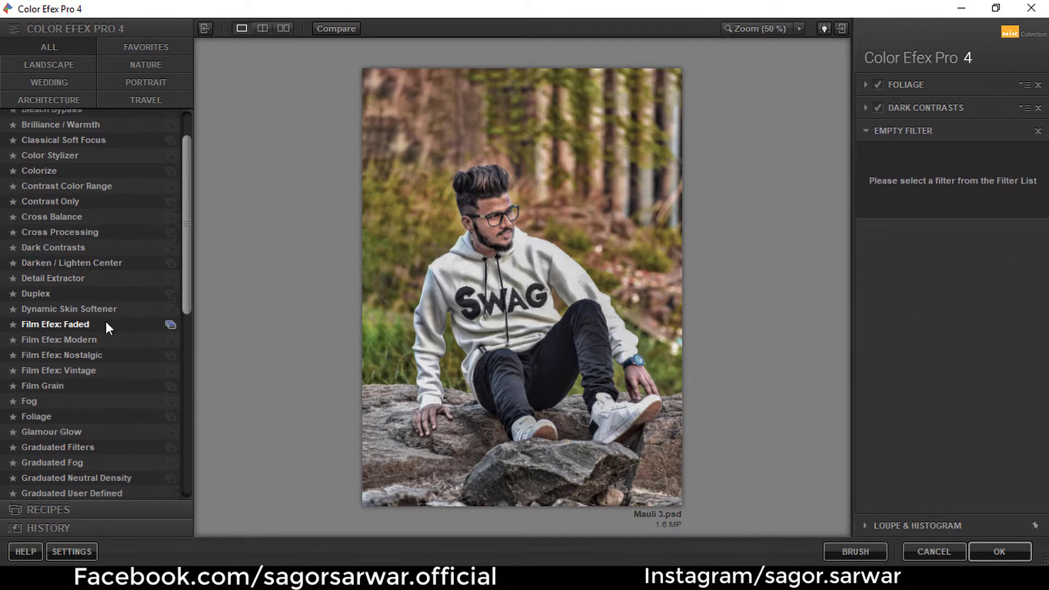
{"action": "scroll", "coordinate": [90, 326], "scroll_direction": "down", "scroll_amount": 2}
{"action": "scroll", "coordinate": [51, 455], "scroll_direction": "down", "scroll_amount": 2}
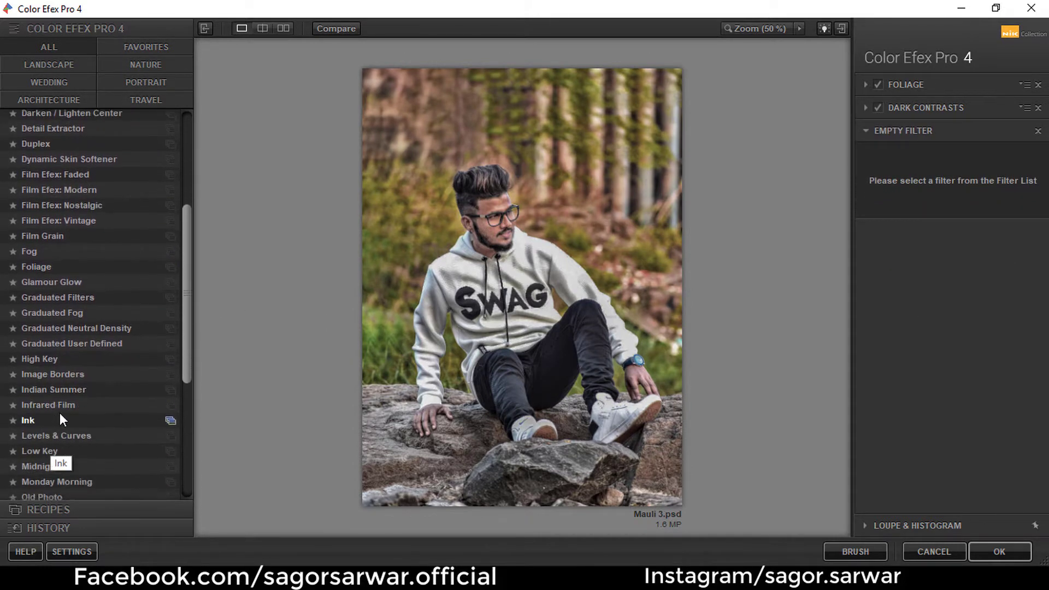
{"action": "left_click", "coordinate": [71, 387]}
{"action": "left_click", "coordinate": [990, 165]}
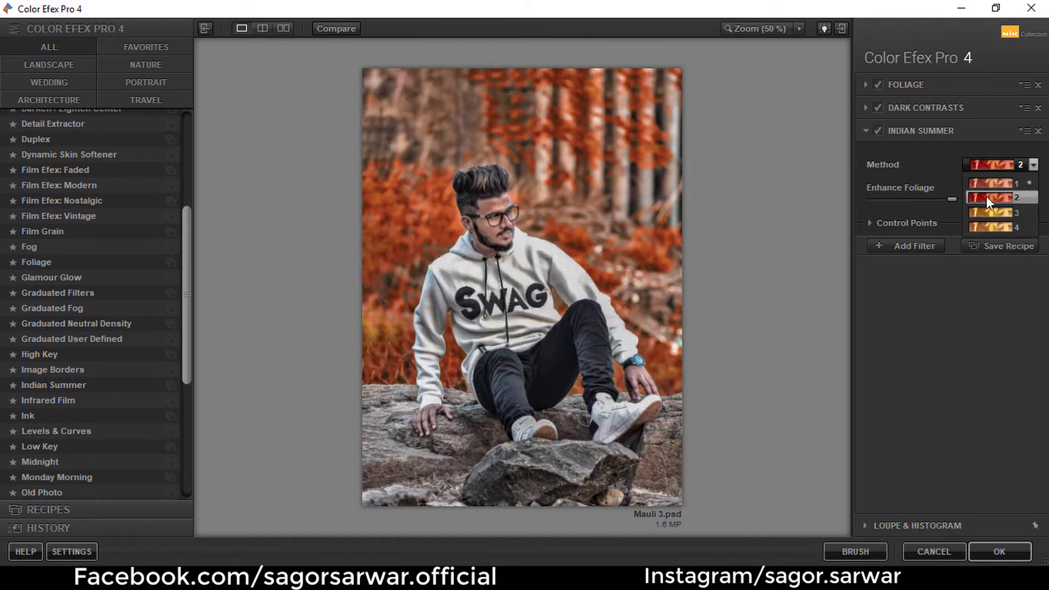
{"action": "left_click", "coordinate": [986, 183]}
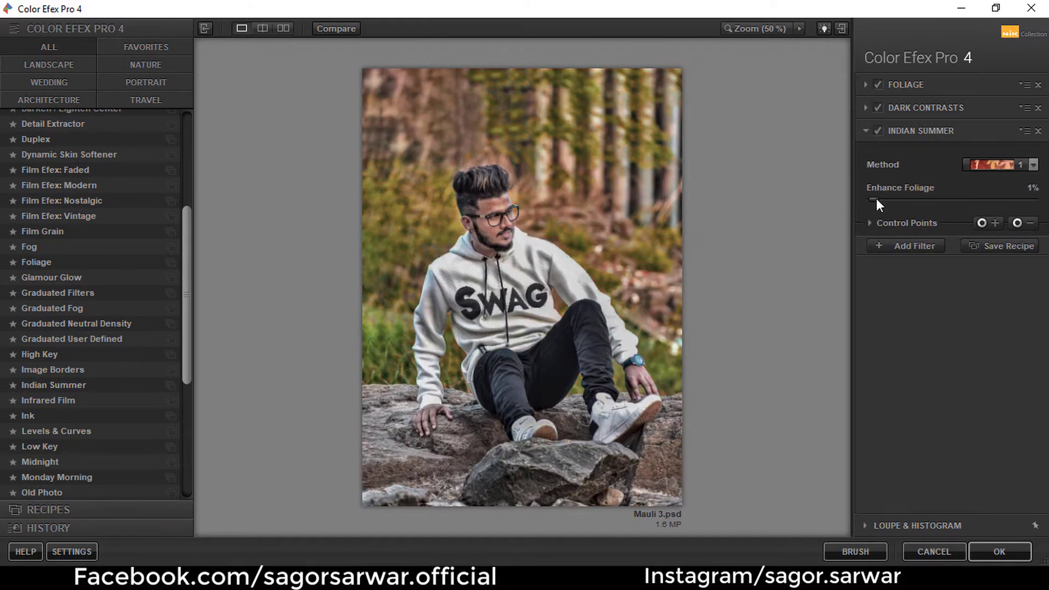
- Stack Photo Stylizer Varitone style 1 at 45% strength and render the result to Photoshop
{"action": "left_click", "coordinate": [896, 246]}
{"action": "scroll", "coordinate": [111, 282], "scroll_direction": "down", "scroll_amount": 1}
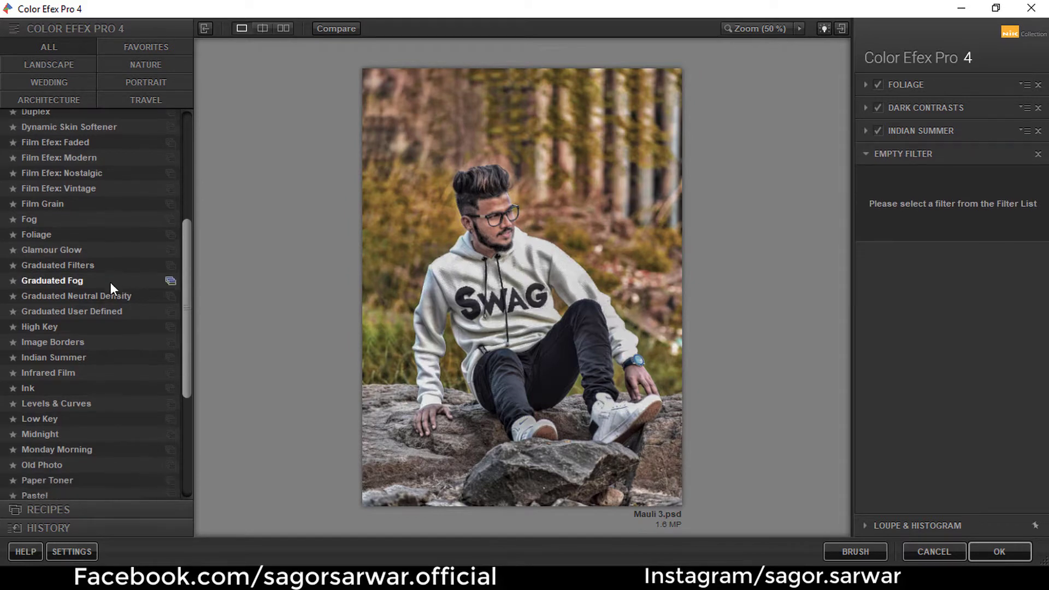
{"action": "scroll", "coordinate": [104, 283], "scroll_direction": "down", "scroll_amount": 5}
{"action": "scroll", "coordinate": [93, 328], "scroll_direction": "down", "scroll_amount": 2}
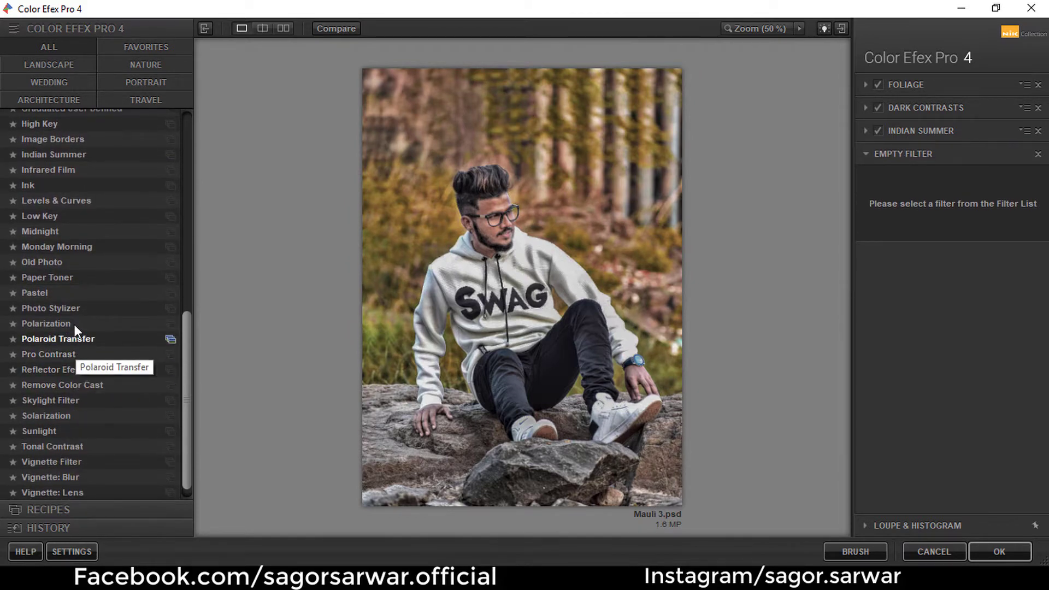
{"action": "left_click", "coordinate": [73, 309]}
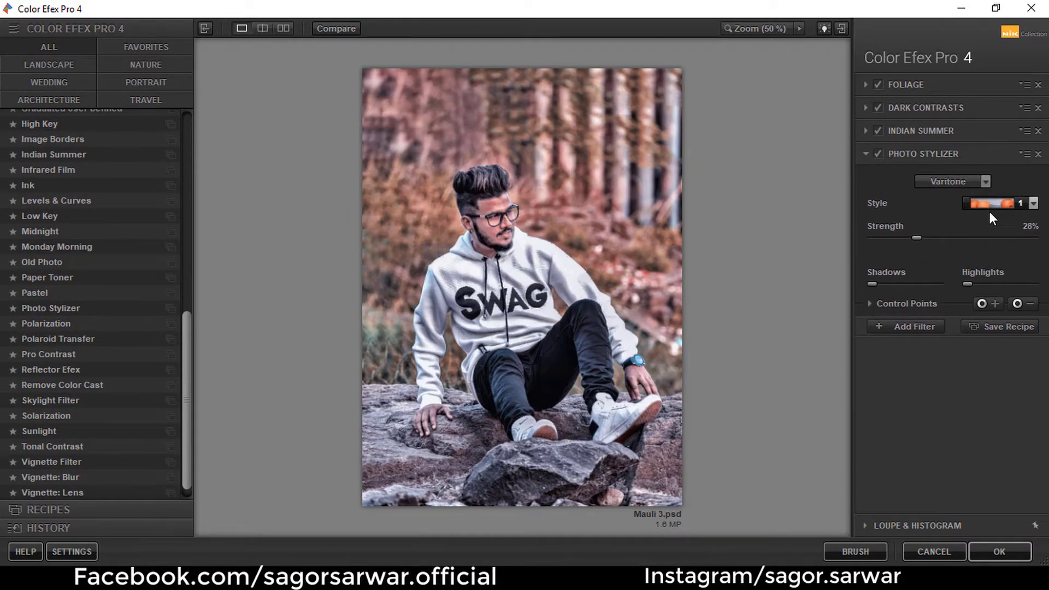
{"action": "left_click", "coordinate": [998, 205]}
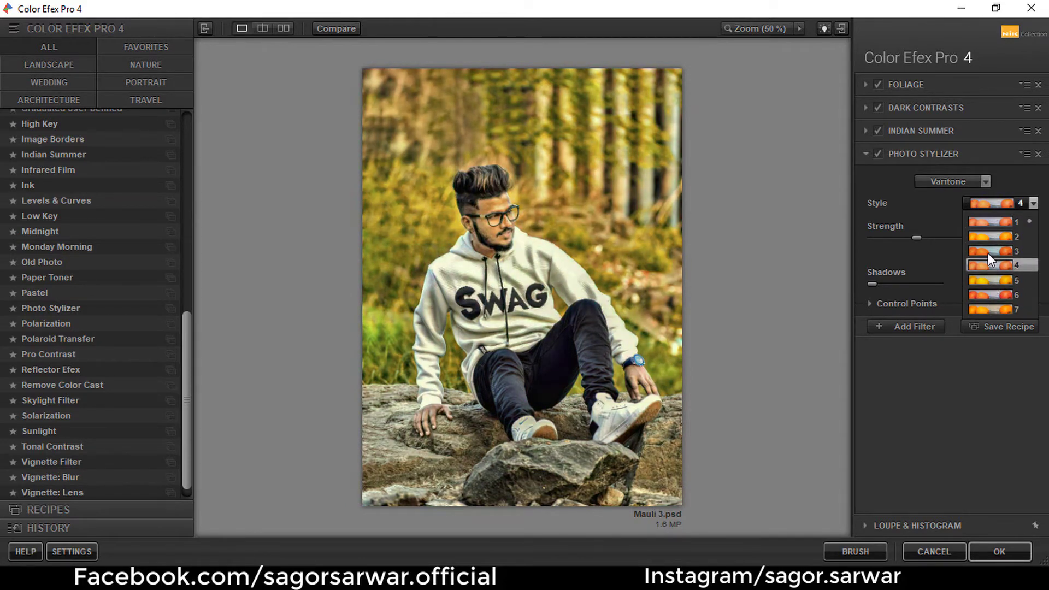
{"action": "left_click", "coordinate": [992, 224]}
{"action": "mouse_move", "coordinate": [917, 238]}
{"action": "left_mouse_down"}
{"action": "mouse_move", "coordinate": [909, 233]}
{"action": "mouse_move", "coordinate": [945, 232]}
{"action": "left_mouse_up"}
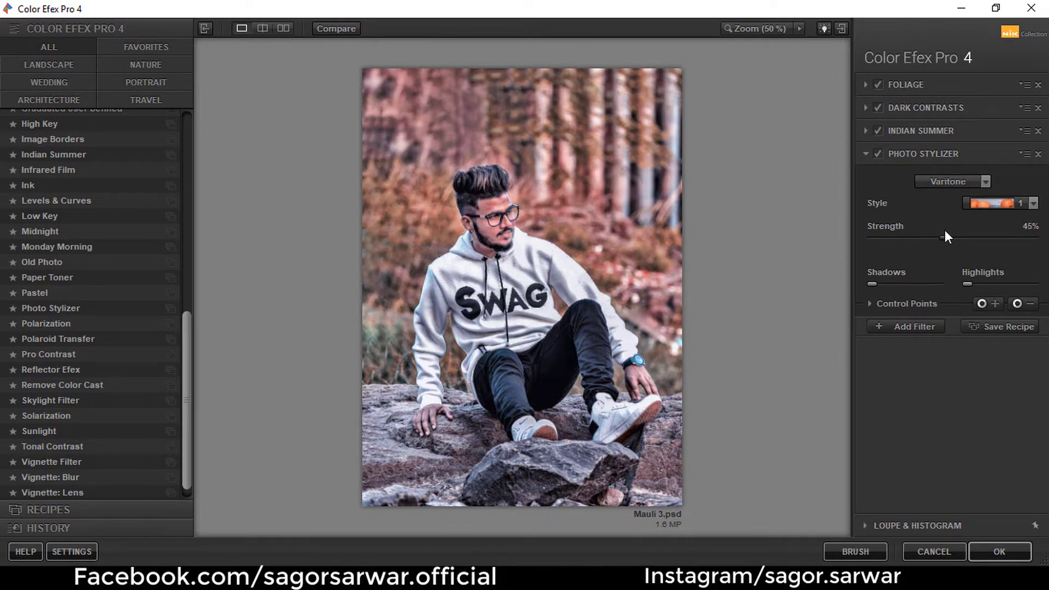
{"action": "left_click", "coordinate": [991, 553]}
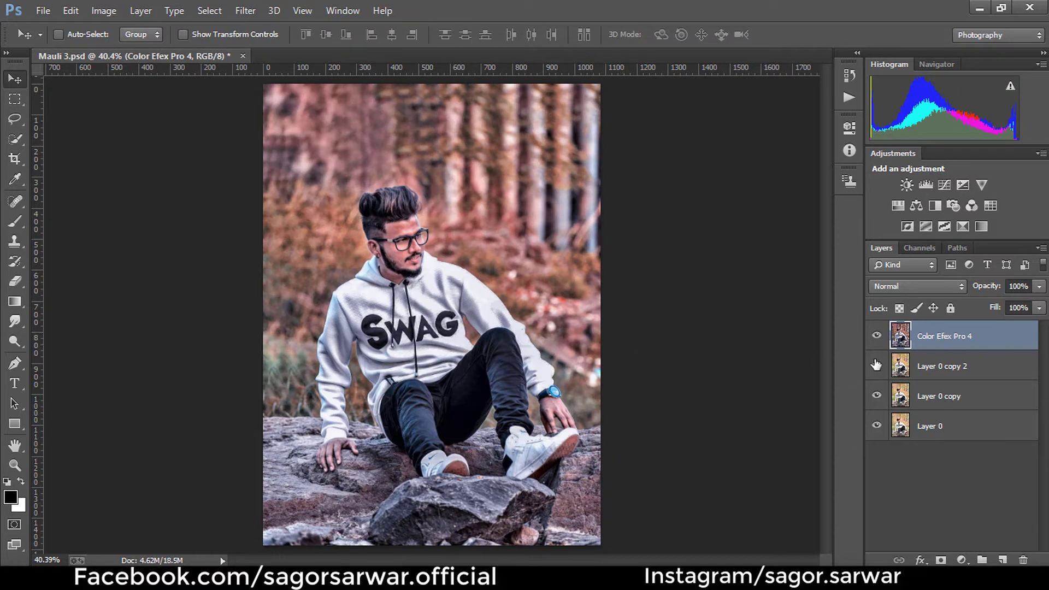
- Add a layer mask to the Color Efex Pro 4 layer and compare it against the layer below
{"action": "left_click", "coordinate": [877, 336]}
{"action": "left_click", "coordinate": [941, 559]}
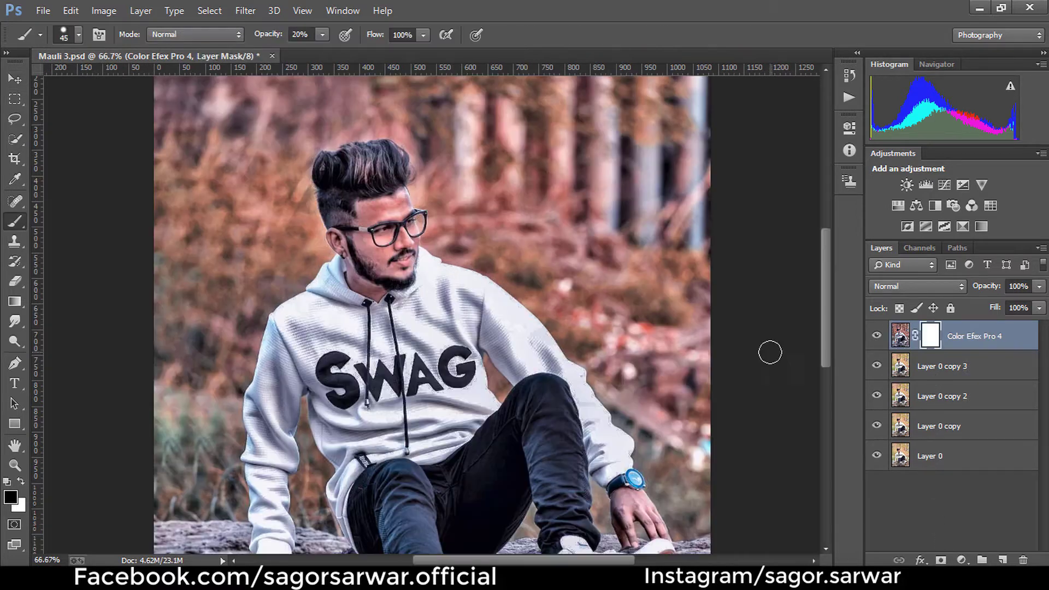
{"action": "key", "text": "alt+bracketleft"}
{"action": "left_click", "coordinate": [877, 335]}
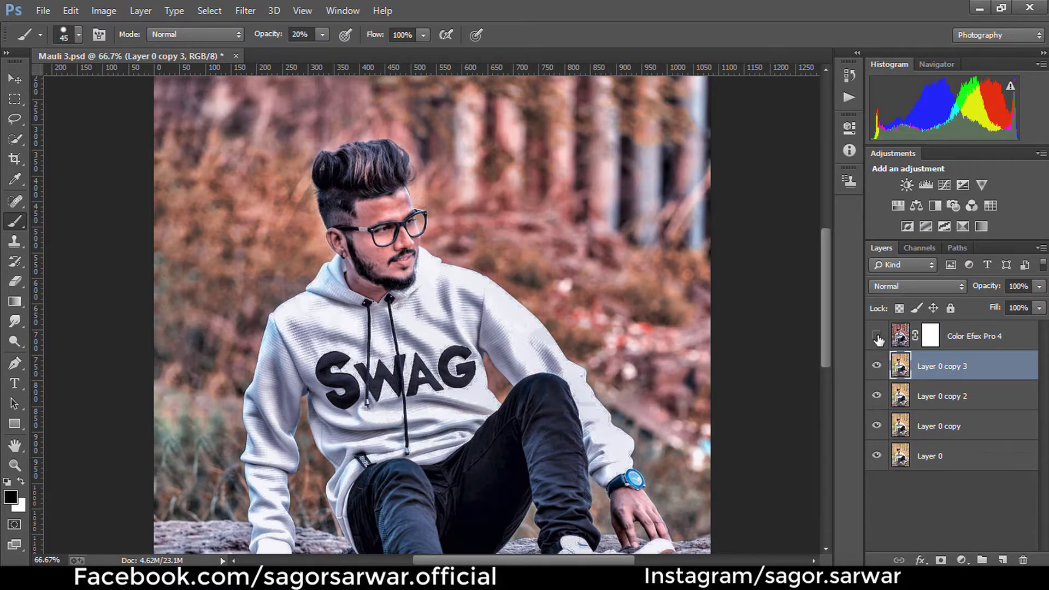
{"action": "left_click", "coordinate": [876, 336]}
- Paint the Color Efex effect back onto the face and fingers through the mask with a small brush
{"action": "left_click", "coordinate": [932, 335]}
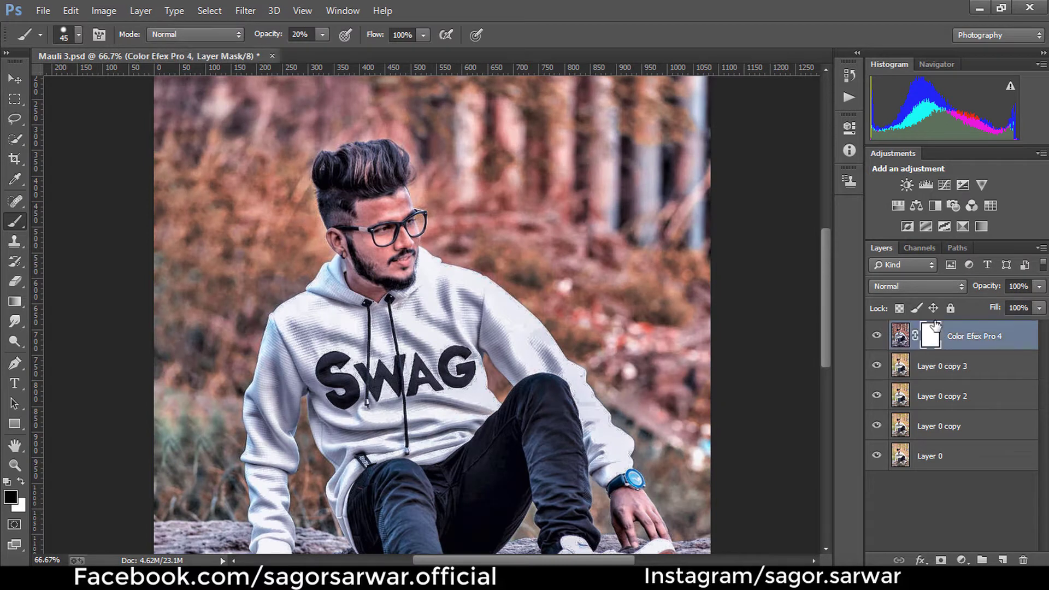
{"action": "key", "text": "0"}
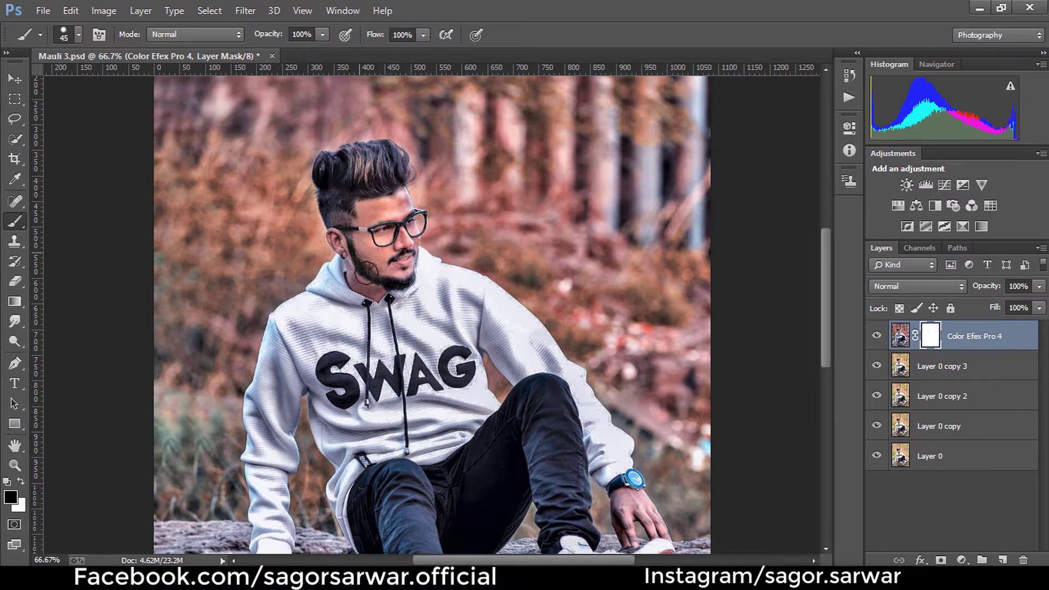
{"action": "key", "text": "ctrl+plus"}
{"action": "key", "text": "bracketleft"}
{"action": "key", "text": "bracketleft"}
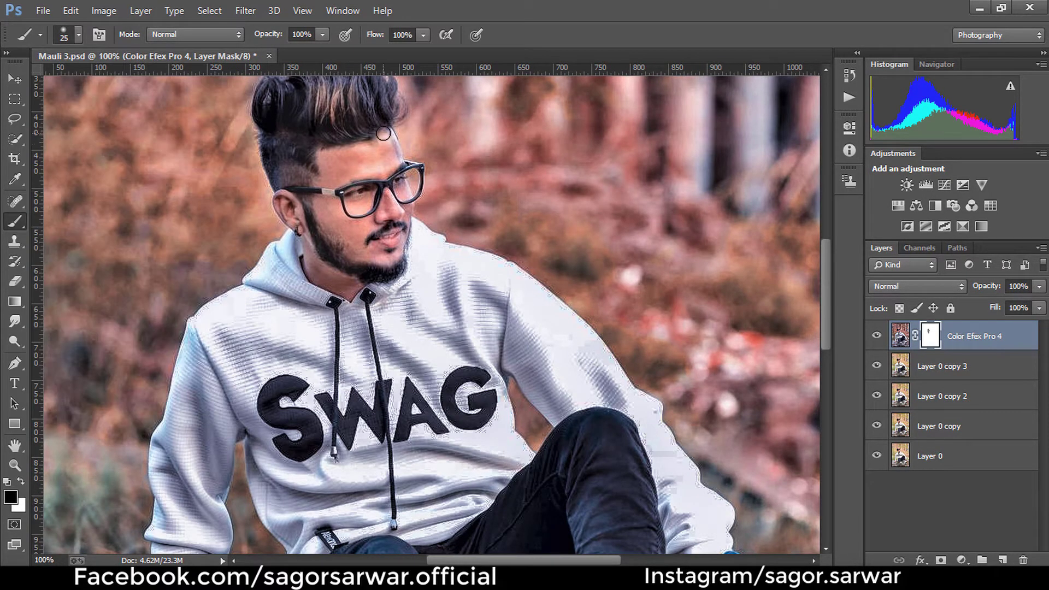
{"action": "left_click_drag", "start_coordinate": [385, 135], "coordinate": [375, 183]}
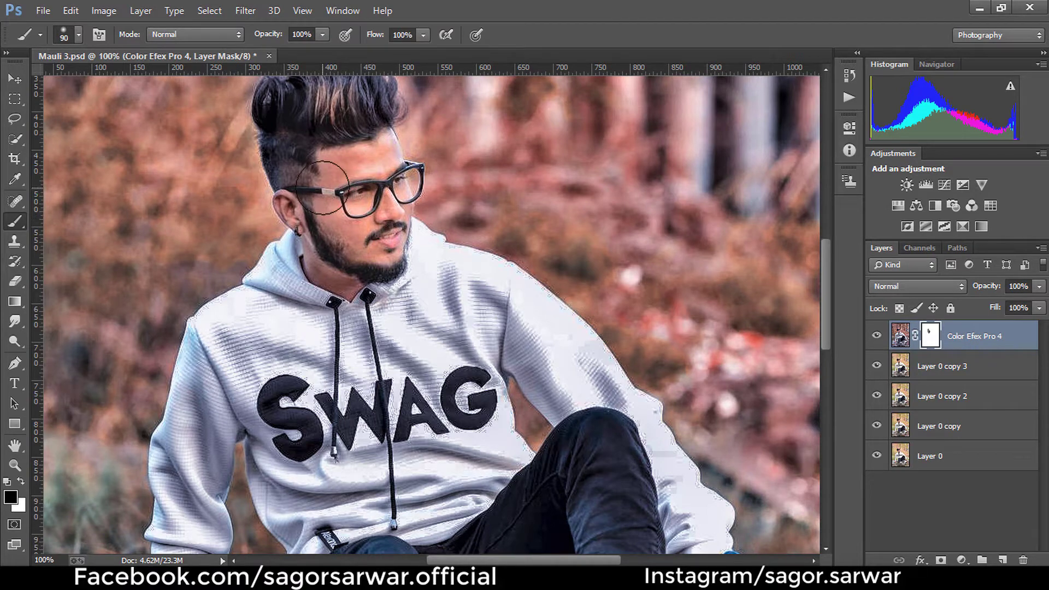
{"action": "key", "text": "bracketleft"}
{"action": "key", "text": "bracketleft"}
{"action": "key", "text": "bracketleft"}
{"action": "scroll", "coordinate": [262, 235], "scroll_direction": "down", "scroll_amount": 5}
{"action": "scroll", "coordinate": [197, 280], "scroll_direction": "down", "scroll_amount": 3}
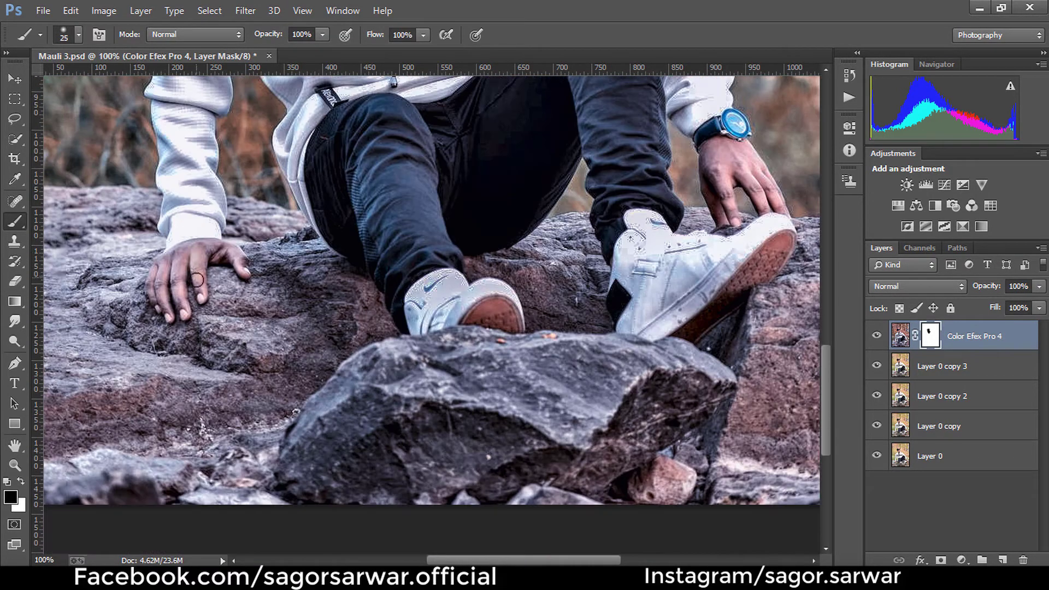
{"action": "key", "text": "bracketleft"}
{"action": "left_click_drag", "start_coordinate": [197, 280], "coordinate": [242, 266]}
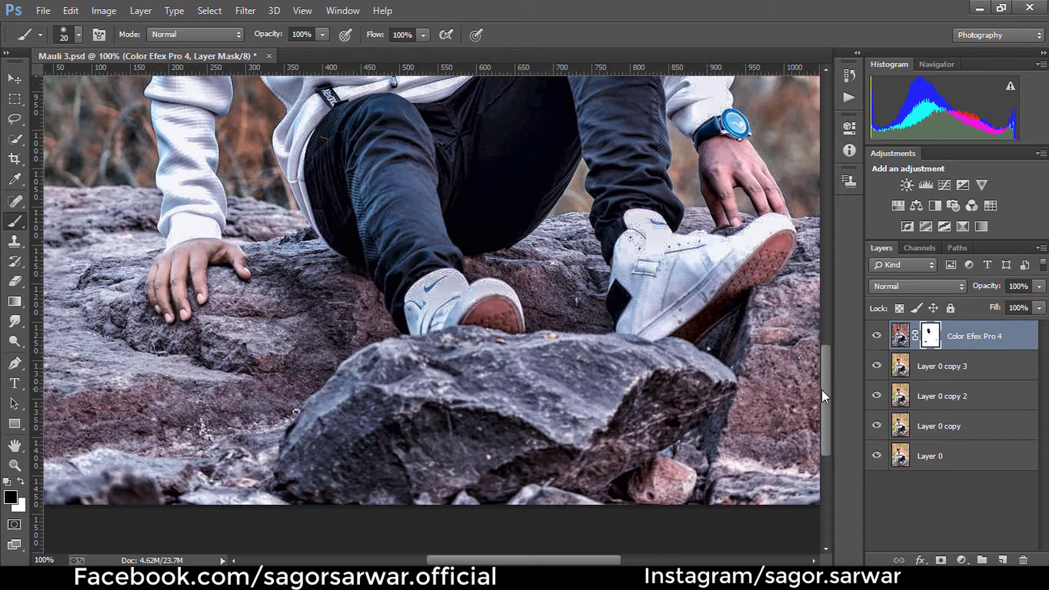
{"action": "left_click_drag", "start_coordinate": [824, 397], "coordinate": [823, 362]}
{"action": "key", "text": "bracketright"}
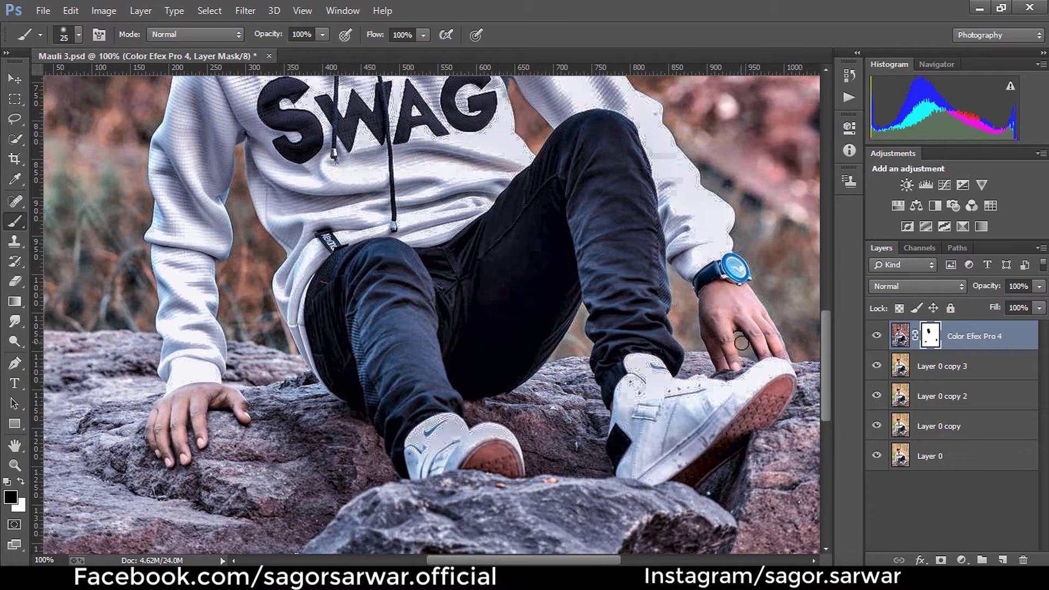
- Compare the effect before and after, then merge it down into Layer 0 copy 3
{"action": "key", "text": "ctrl+0"}
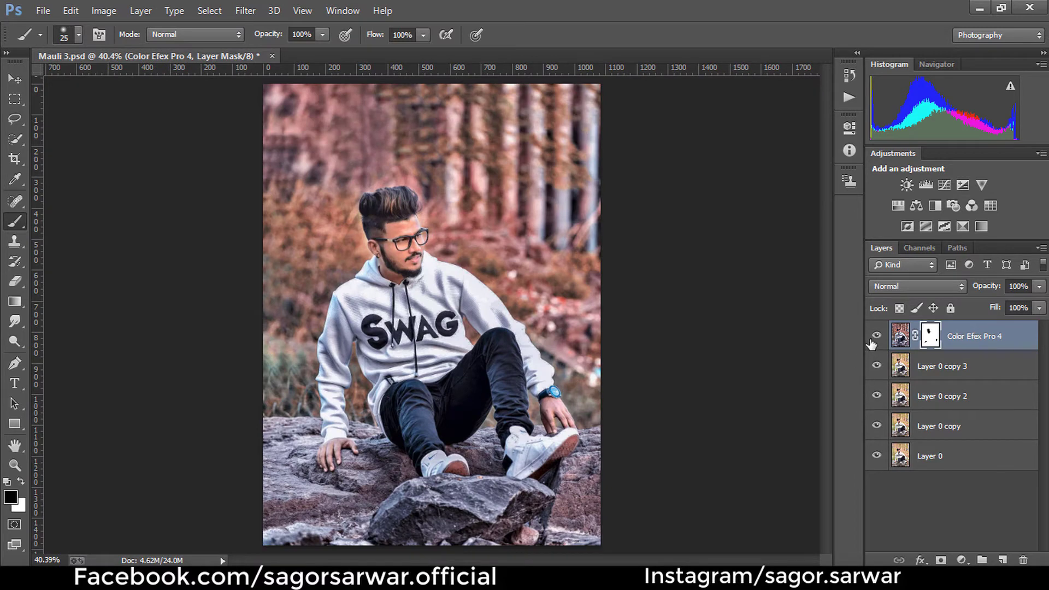
{"action": "left_click", "coordinate": [873, 337]}
{"action": "left_click", "coordinate": [873, 337]}
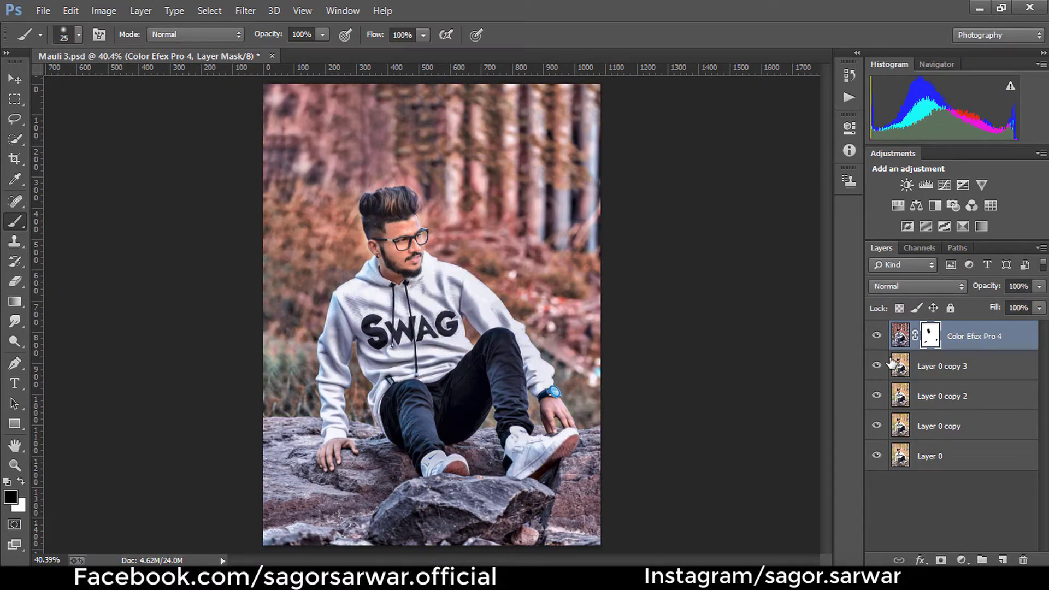
{"action": "key", "text": "ctrl+e"}
{"action": "left_click", "coordinate": [876, 336]}
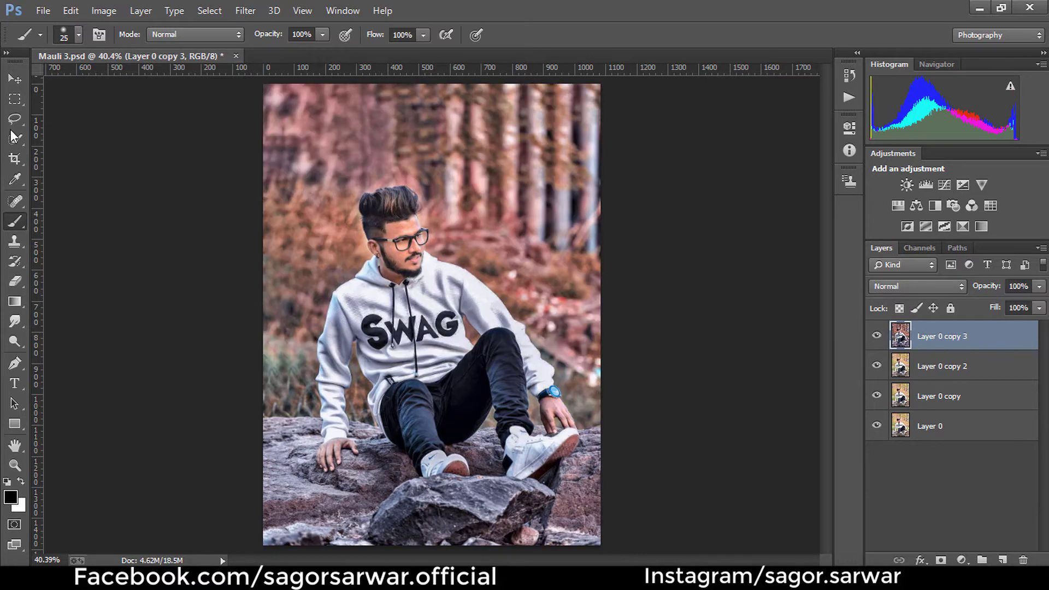
- Duplicate Layer 0 copy 3 and quick-select the background around the man, including the gap beside his left arm
{"action": "left_click", "coordinate": [15, 78]}
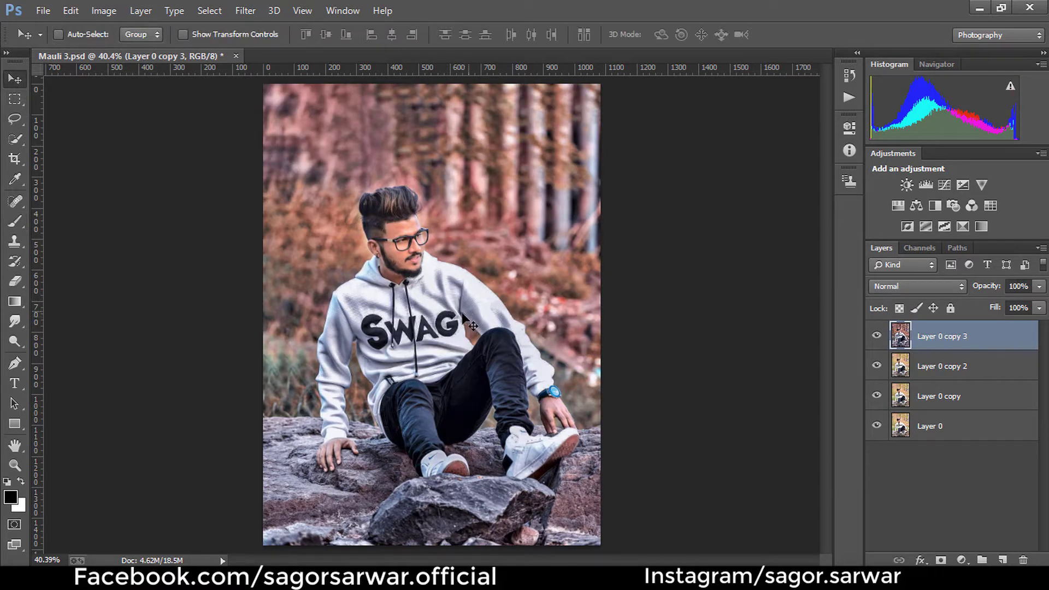
{"action": "key", "text": "ctrl+j"}
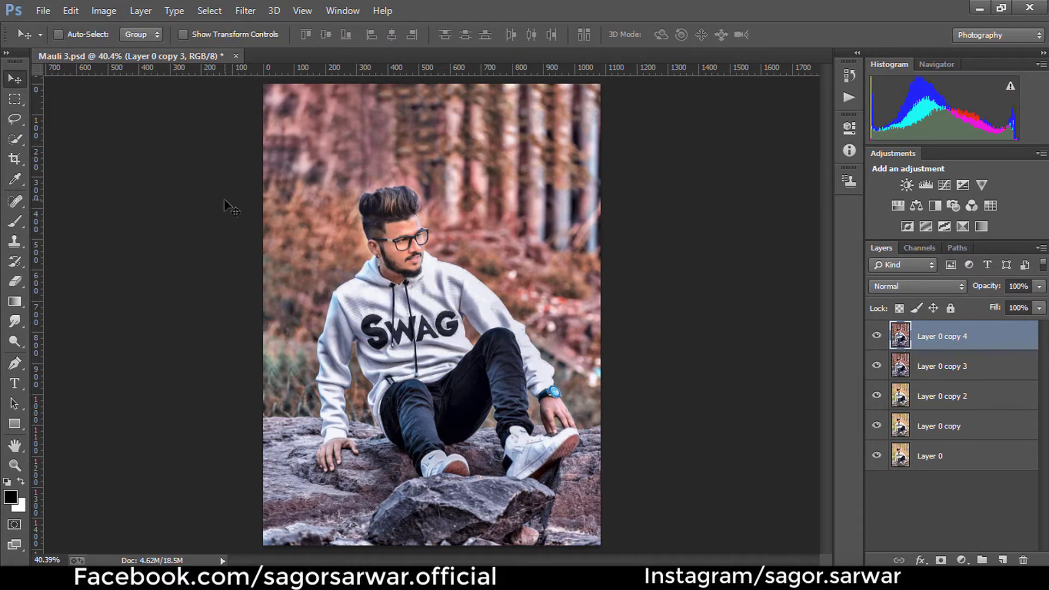
{"action": "left_click", "coordinate": [21, 143]}
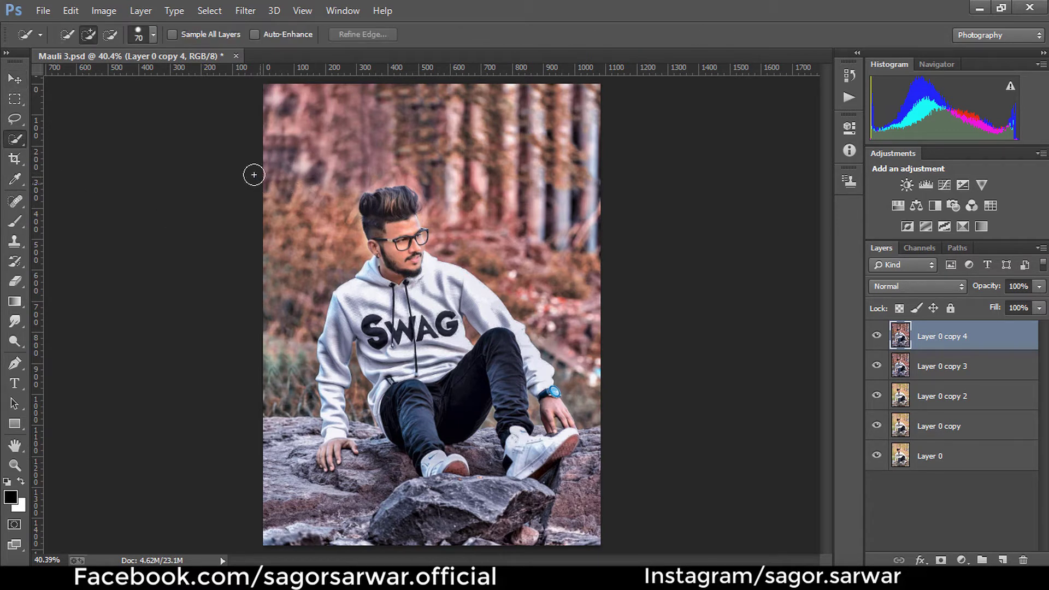
{"action": "mouse_move", "coordinate": [285, 141]}
{"action": "left_mouse_down"}
{"action": "mouse_move", "coordinate": [587, 317]}
{"action": "mouse_move", "coordinate": [593, 421]}
{"action": "left_mouse_up"}
{"action": "key", "text": "bracketleft"}
{"action": "key", "text": "bracketleft"}
{"action": "key", "text": "bracketleft"}
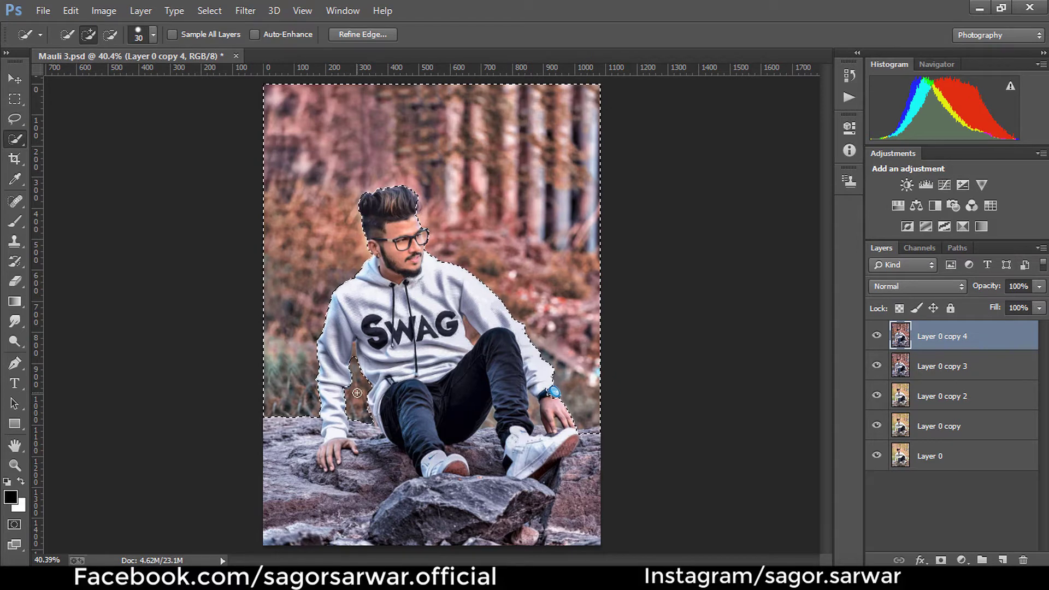
{"action": "left_click_drag", "start_coordinate": [359, 415], "coordinate": [355, 359]}
- Zoom in and refine the selection edges around the man's figure with a smaller brush
{"action": "key", "text": "ctrl+plus"}
{"action": "key", "text": "ctrl+plus"}
{"action": "scroll", "coordinate": [437, 301], "scroll_direction": "down", "scroll_amount": 2}
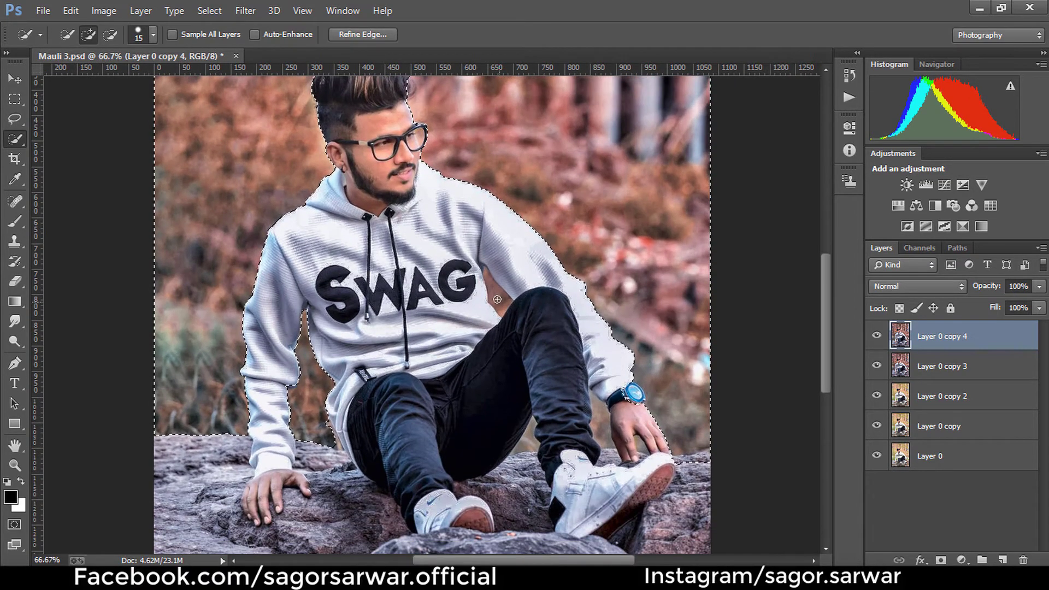
{"action": "key", "text": "bracketleft"}
{"action": "scroll", "coordinate": [522, 320], "scroll_direction": "down", "scroll_amount": 4}
{"action": "key", "text": "bracketleft"}
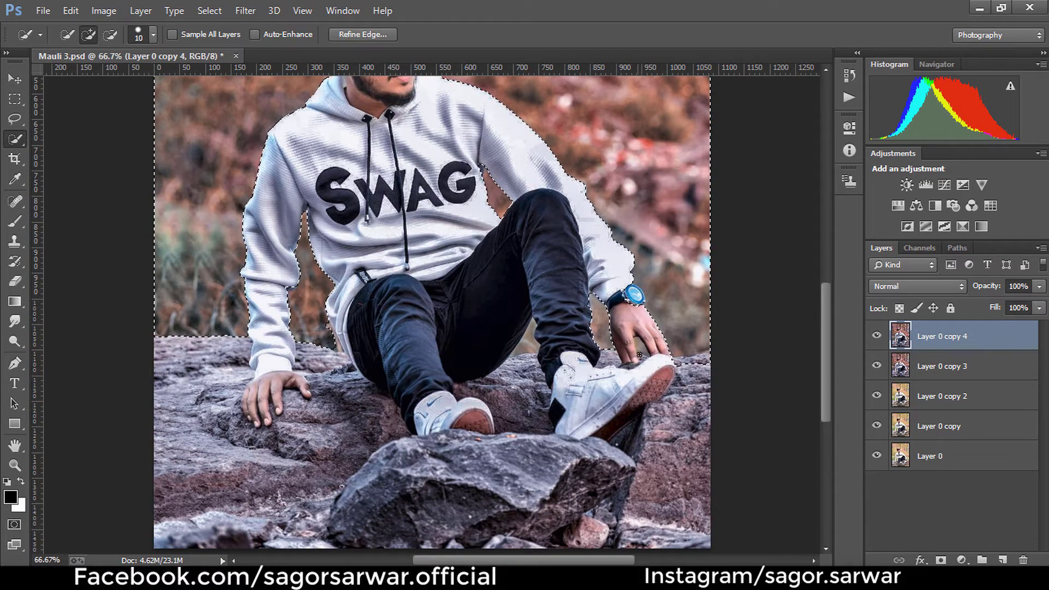
{"action": "scroll", "coordinate": [339, 342], "scroll_direction": "down", "scroll_amount": 1}
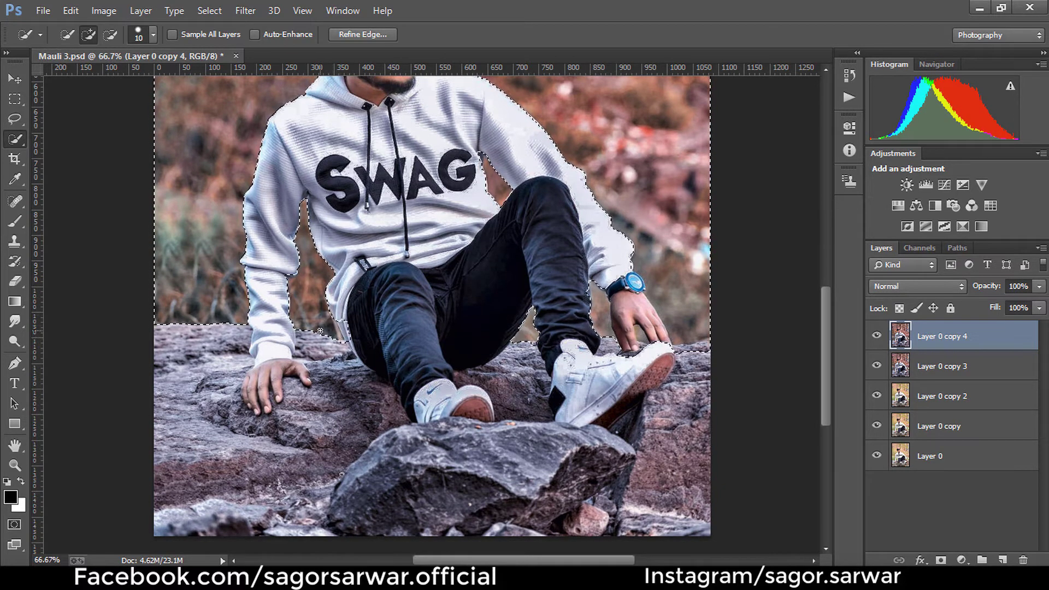
{"action": "scroll", "coordinate": [163, 331], "scroll_direction": "down", "scroll_amount": 2}
{"action": "key", "text": "bracketright"}
{"action": "key", "text": "bracketright"}
{"action": "left_click_drag", "start_coordinate": [229, 328], "coordinate": [140, 312]}
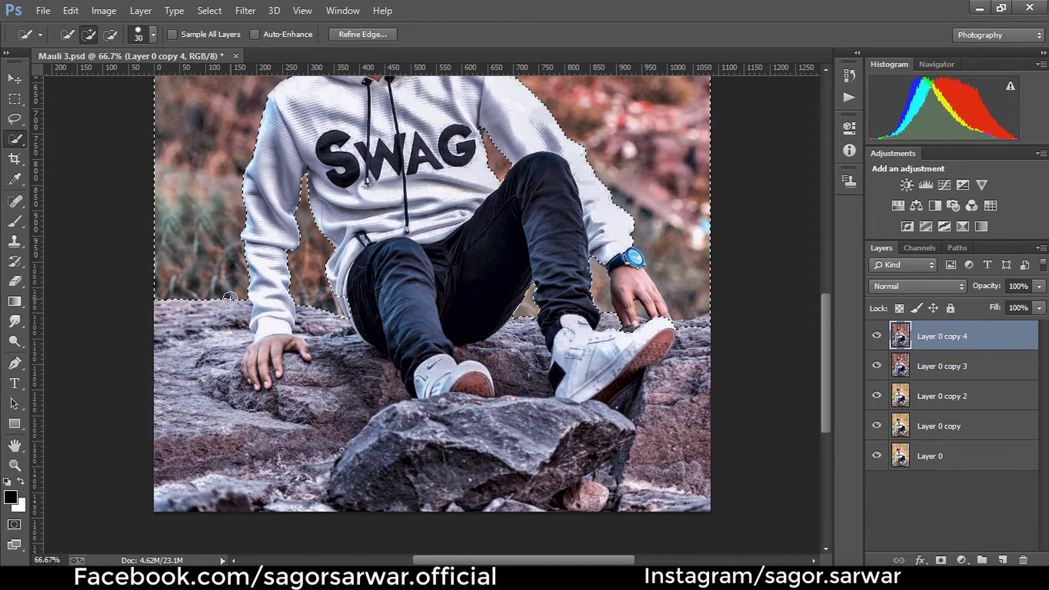
- Fine-tune the selection edges at brush size 20, then view the whole image
{"action": "scroll", "coordinate": [320, 299], "scroll_direction": "up", "scroll_amount": 1}
{"action": "scroll", "coordinate": [246, 298], "scroll_direction": "up", "scroll_amount": 1}
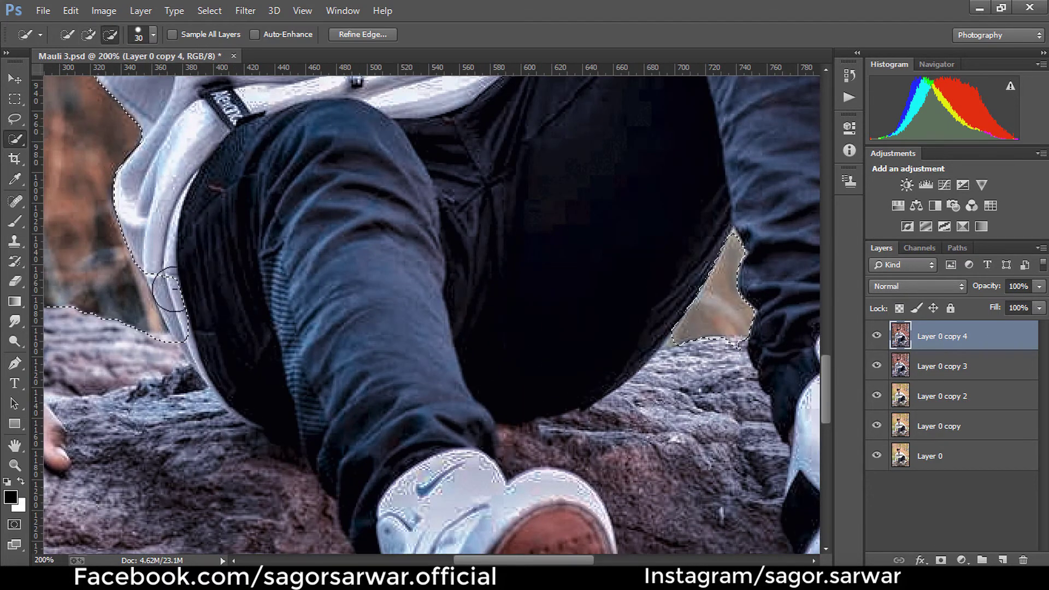
{"action": "scroll", "coordinate": [188, 257], "scroll_direction": "down", "scroll_amount": 1}
{"action": "key", "text": "bracketleft"}
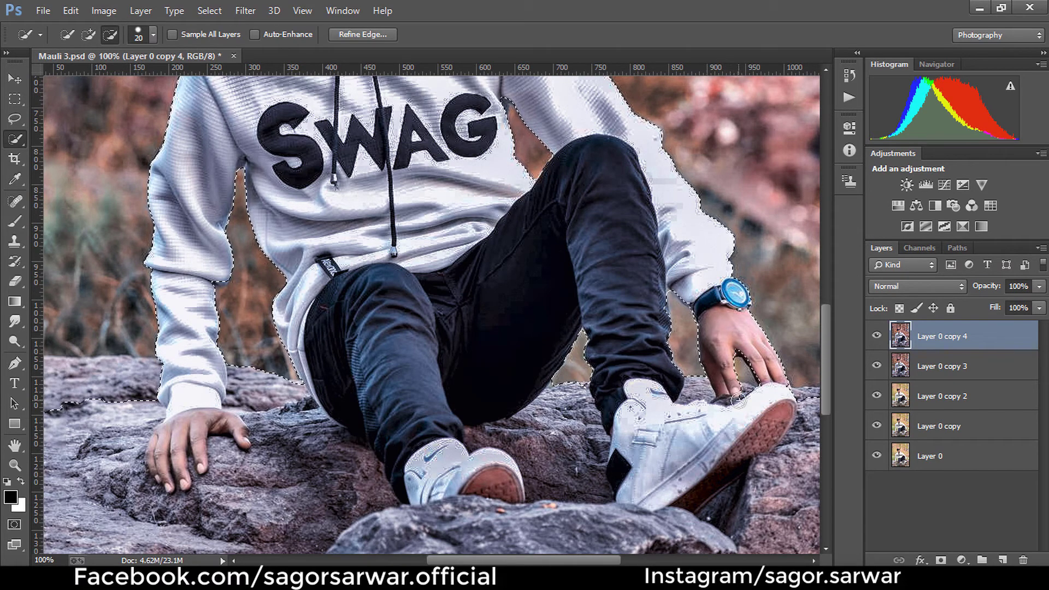
{"action": "scroll", "coordinate": [656, 388], "scroll_direction": "up", "scroll_amount": 3}
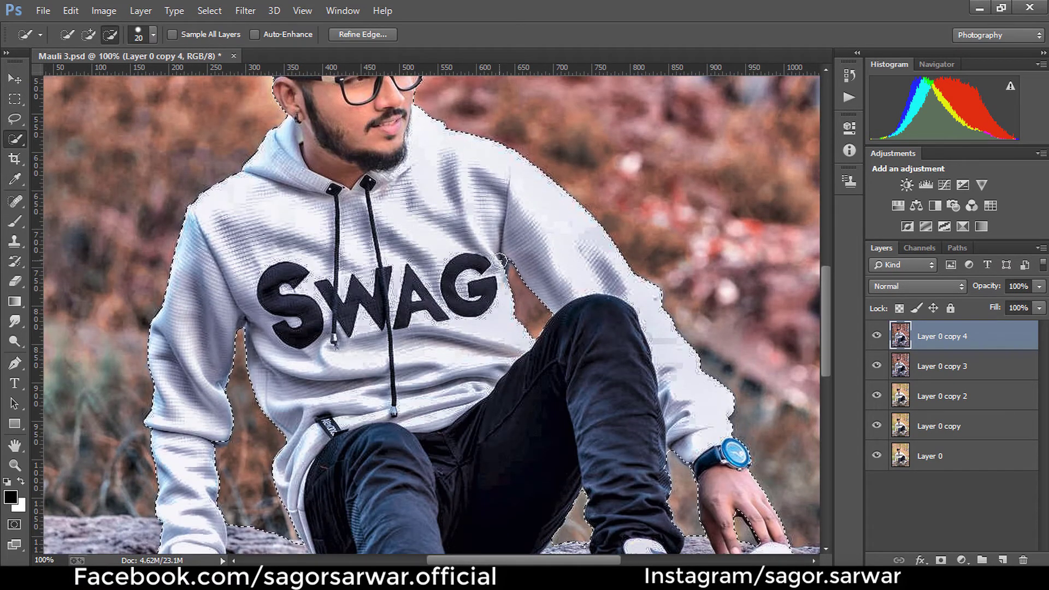
{"action": "scroll", "coordinate": [496, 267], "scroll_direction": "up", "scroll_amount": 2}
{"action": "scroll", "coordinate": [464, 229], "scroll_direction": "up", "scroll_amount": 1}
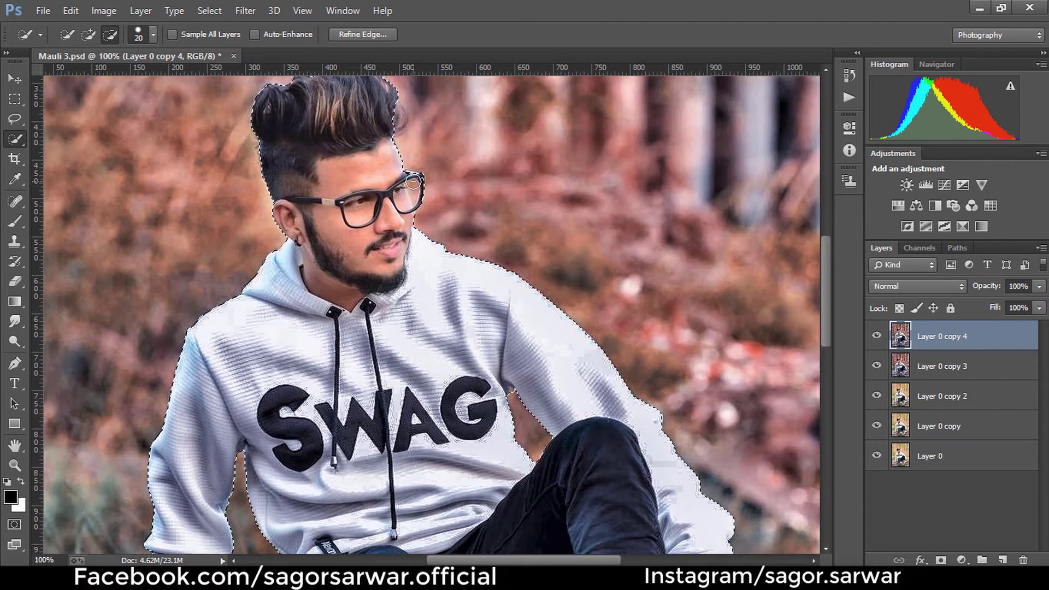
{"action": "scroll", "coordinate": [409, 180], "scroll_direction": "up", "scroll_amount": 1}
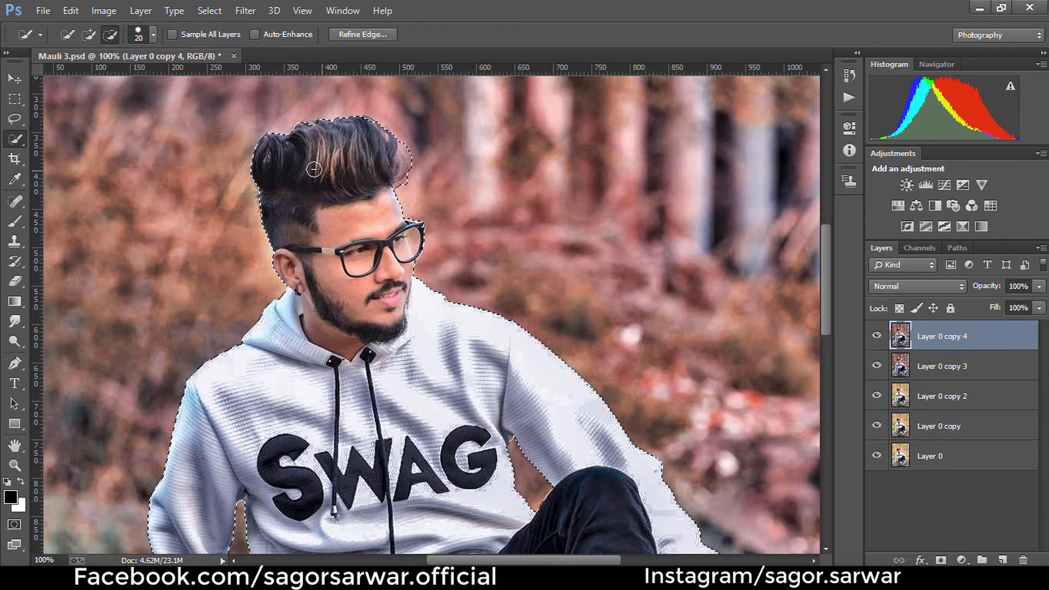
{"action": "left_click", "coordinate": [88, 35]}
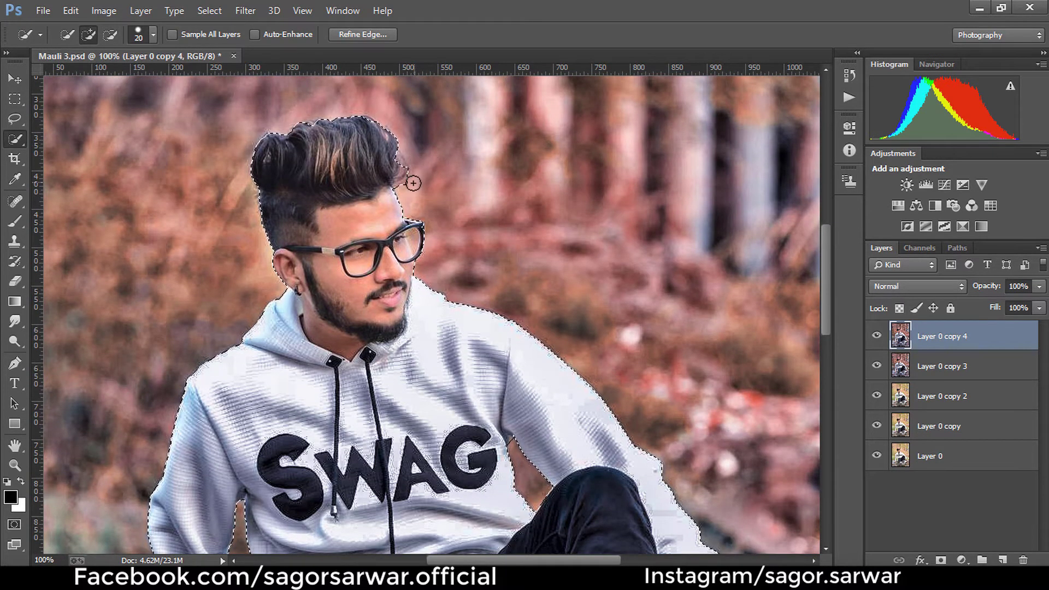
{"action": "key", "text": "ctrl+0"}
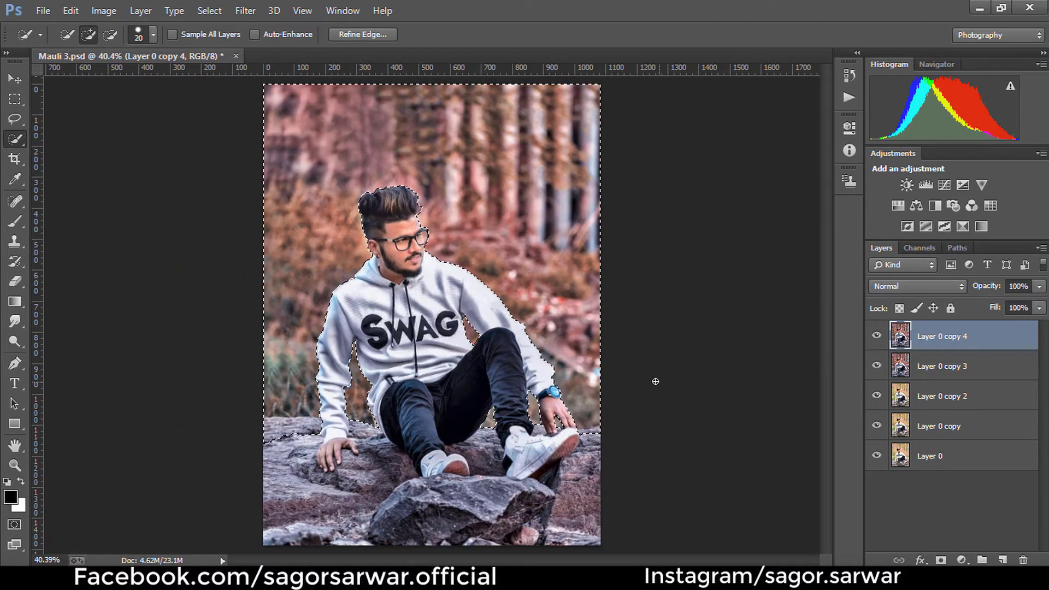
- Apply a Tilt-Shift blur with its focus moved down onto the rock
{"action": "left_click", "coordinate": [245, 11]}
{"action": "mouse_move", "coordinate": [252, 194]}
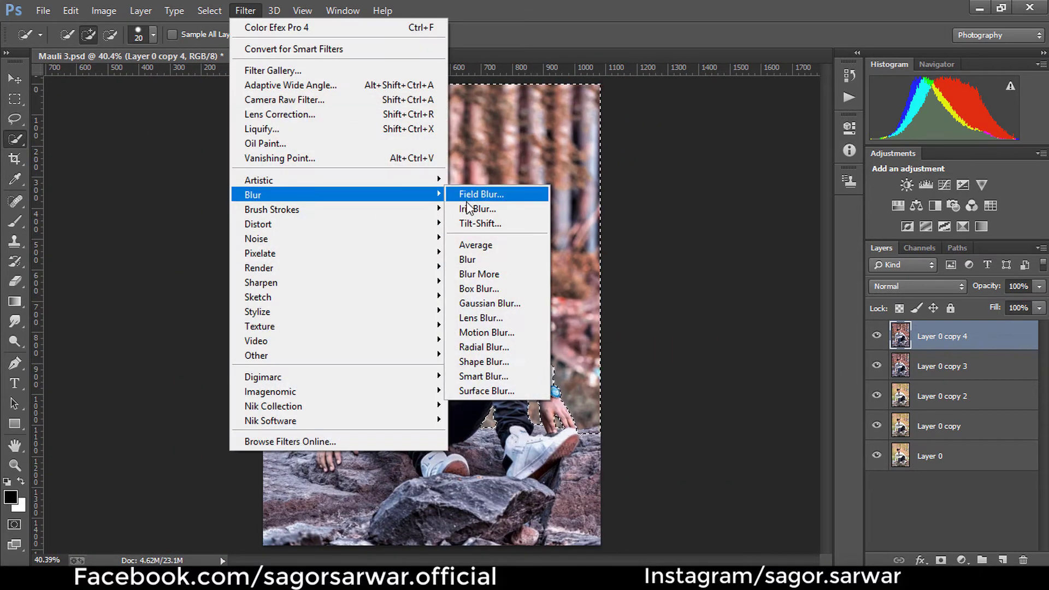
{"action": "left_click", "coordinate": [473, 223]}
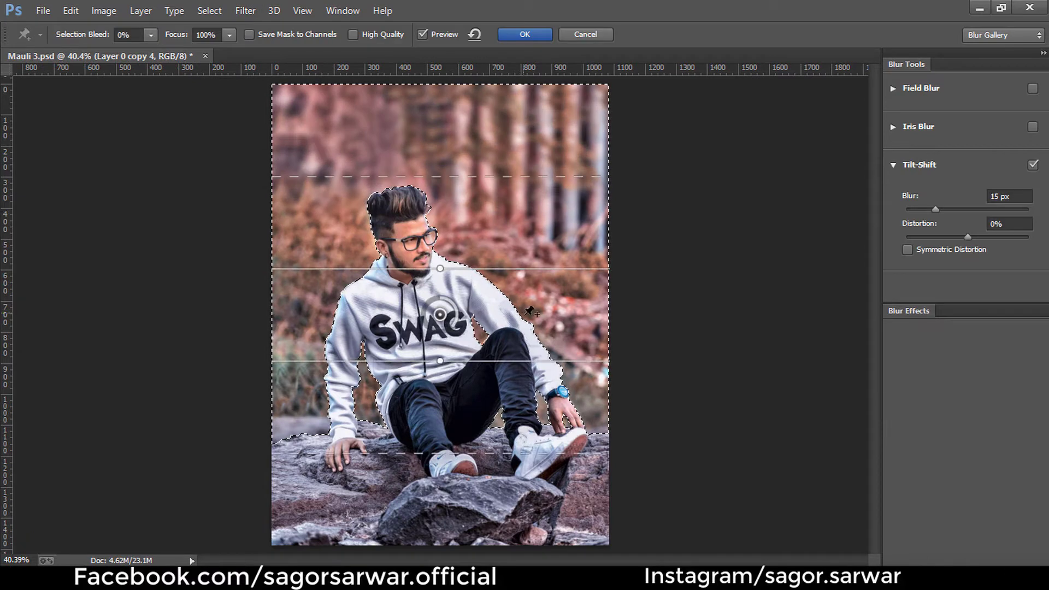
{"action": "left_click_drag", "start_coordinate": [439, 314], "coordinate": [422, 521]}
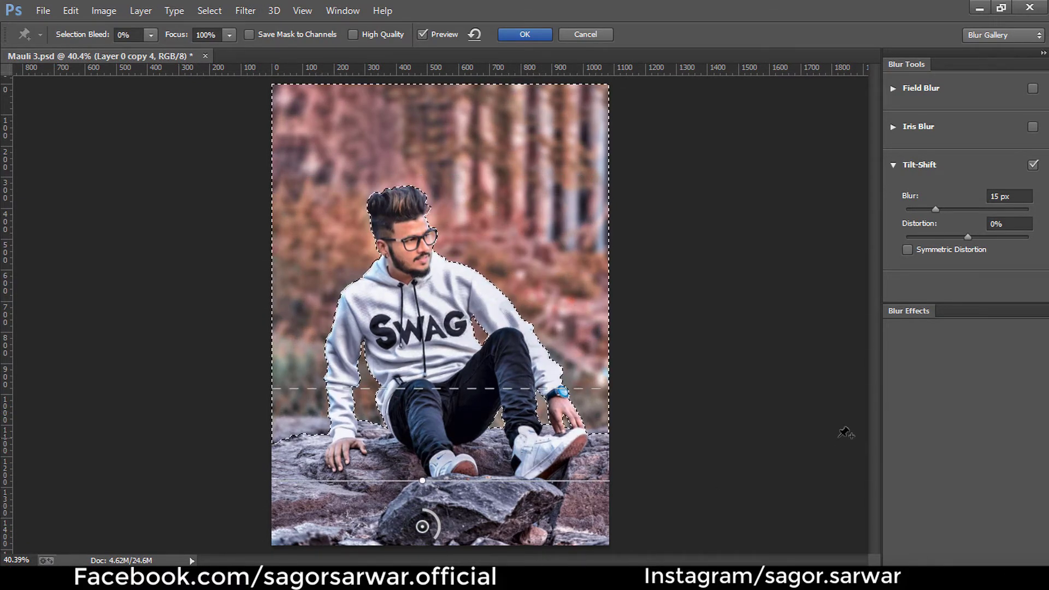
{"action": "left_click_drag", "start_coordinate": [935, 209], "coordinate": [941, 211]}
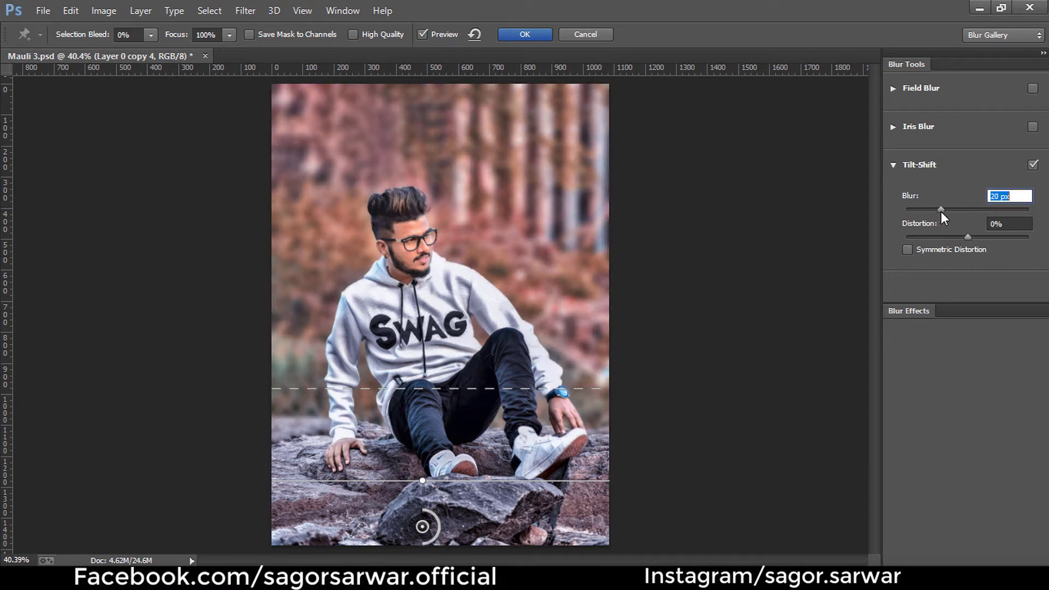
{"action": "left_click", "coordinate": [931, 308]}
- Add 33% light bokeh, tune the light range, settle the blur at 30 px and apply
{"action": "left_click_drag", "start_coordinate": [903, 365], "coordinate": [942, 365]}
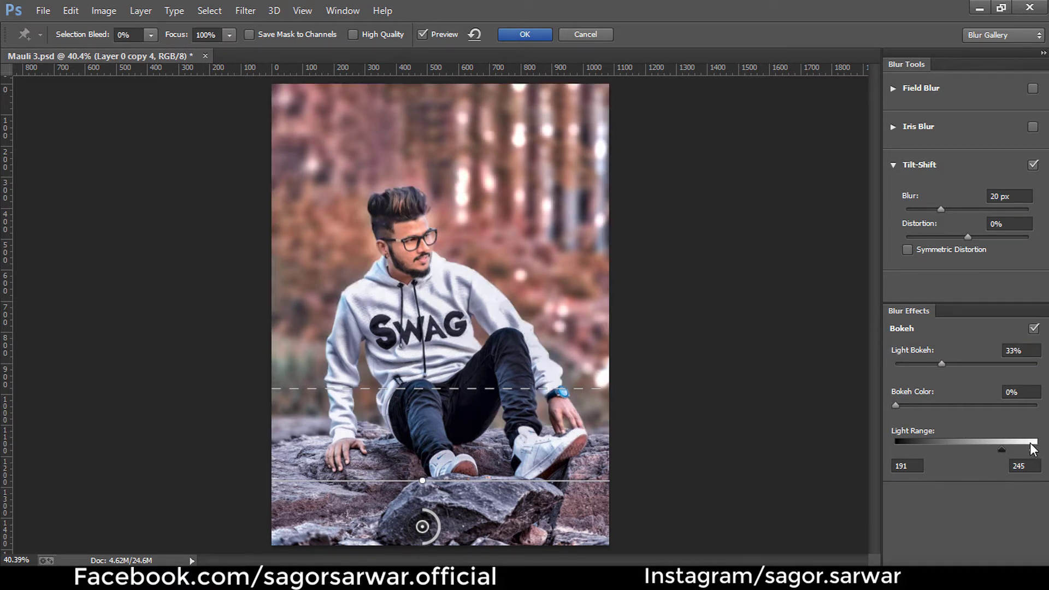
{"action": "left_click_drag", "start_coordinate": [1037, 449], "coordinate": [1014, 448]}
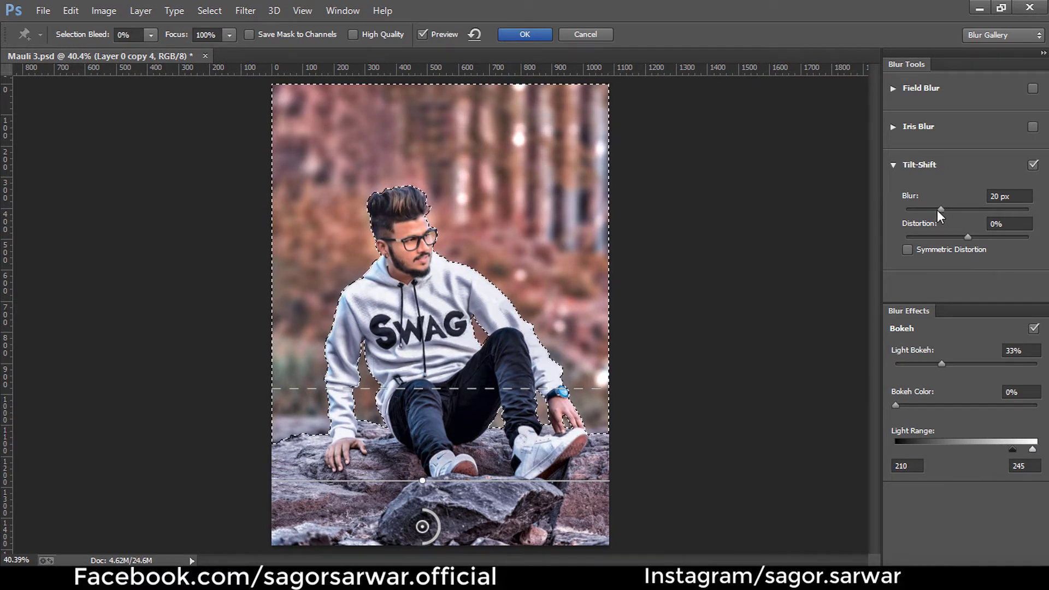
{"action": "left_click_drag", "start_coordinate": [941, 210], "coordinate": [946, 210]}
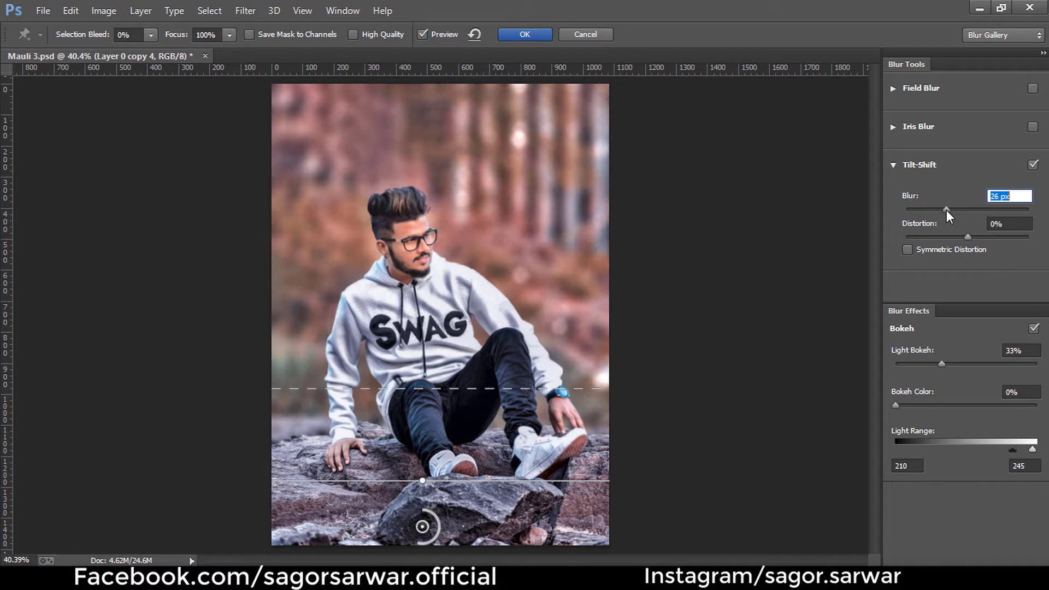
{"action": "mouse_move", "coordinate": [1032, 450]}
{"action": "left_mouse_down"}
{"action": "mouse_move", "coordinate": [991, 448]}
{"action": "mouse_move", "coordinate": [1005, 450]}
{"action": "left_mouse_up"}
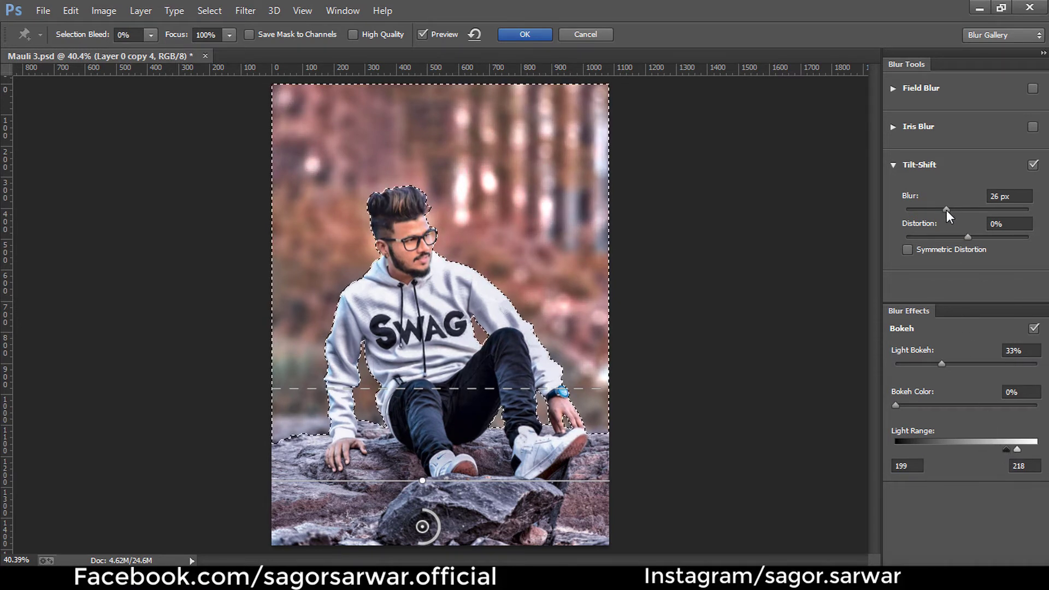
{"action": "left_click_drag", "start_coordinate": [946, 210], "coordinate": [950, 209]}
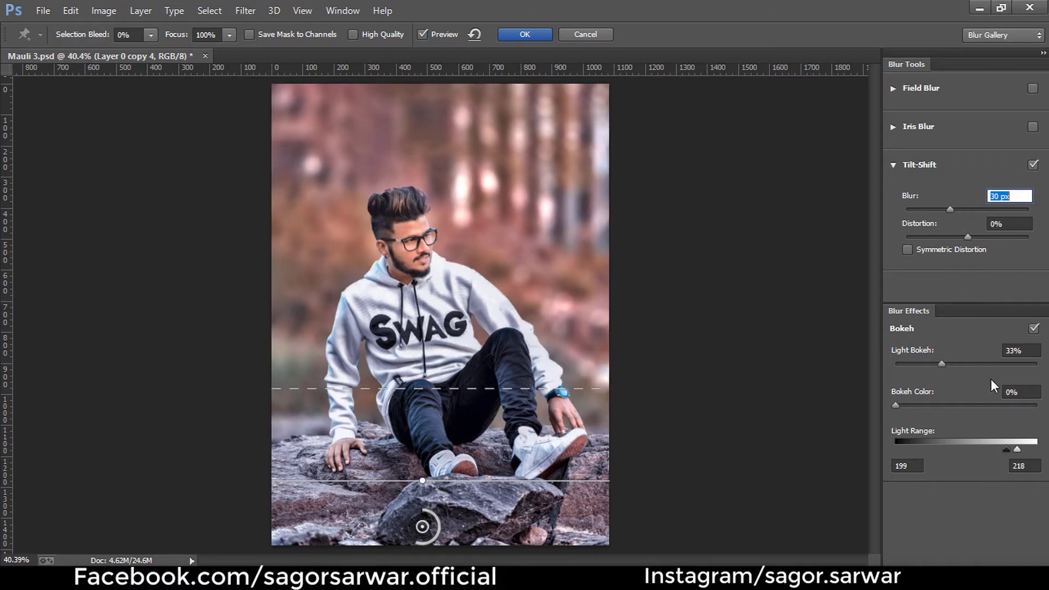
{"action": "left_click_drag", "start_coordinate": [1010, 450], "coordinate": [1031, 449]}
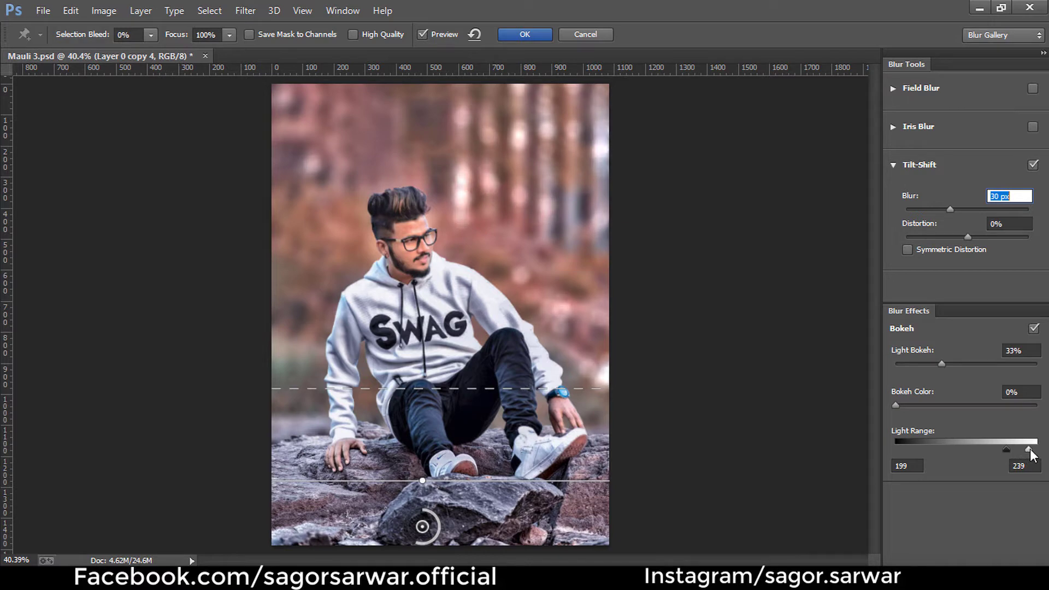
{"action": "left_click", "coordinate": [530, 36]}
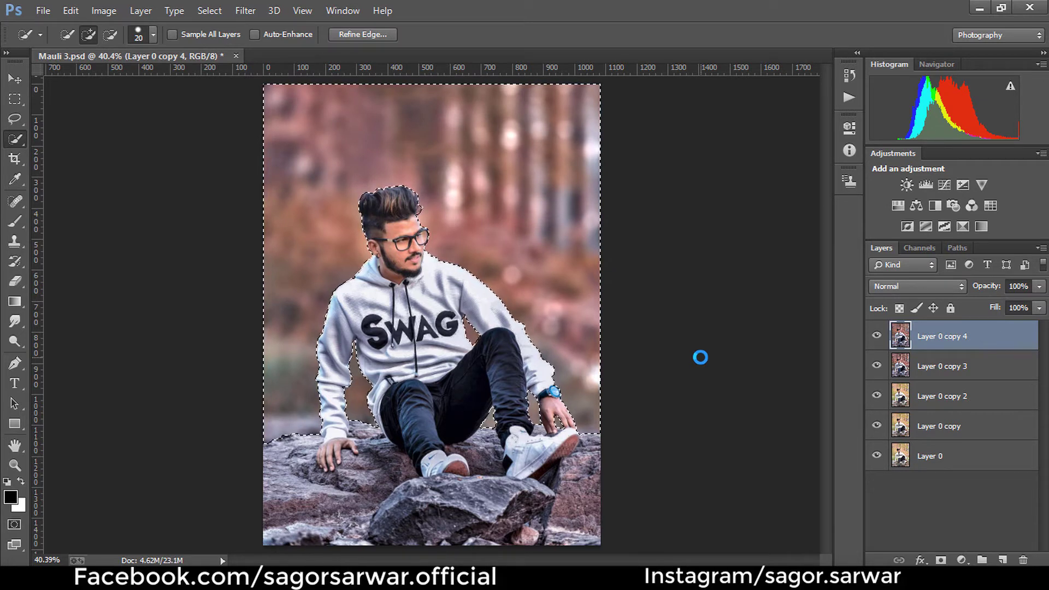
- Deselect, set a 100 px Eraser, and zoom in close on the man's face and neck
{"action": "key", "text": "ctrl+d"}
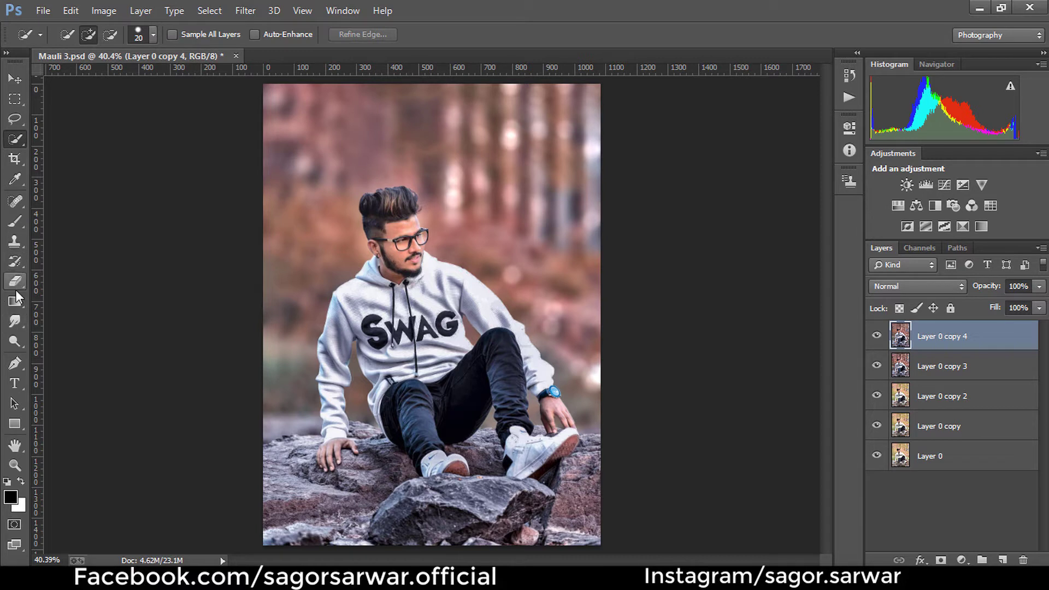
{"action": "left_click", "coordinate": [15, 281]}
{"action": "key", "text": "bracketleft"}
{"action": "key", "text": "bracketleft"}
{"action": "key", "text": "bracketleft"}
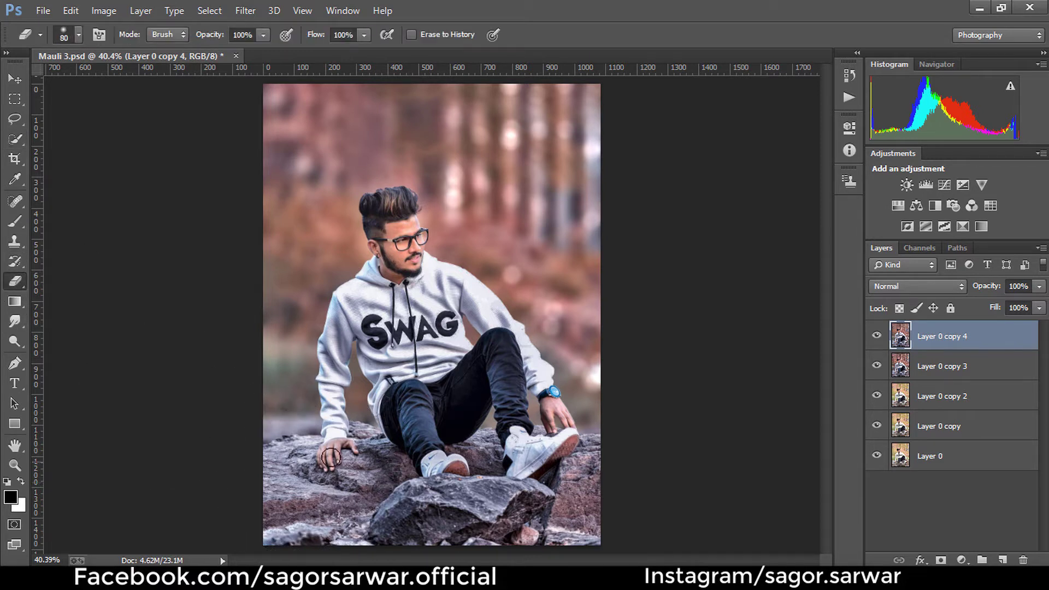
{"action": "key", "text": "bracketright"}
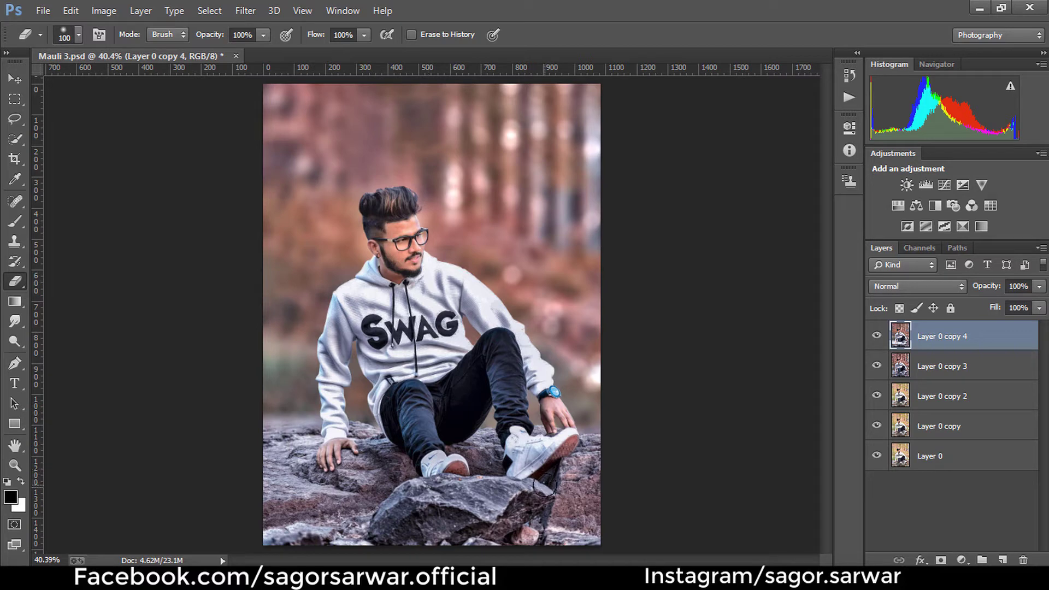
{"action": "key", "text": "ctrl+plus"}
{"action": "key", "text": "ctrl+plus"}
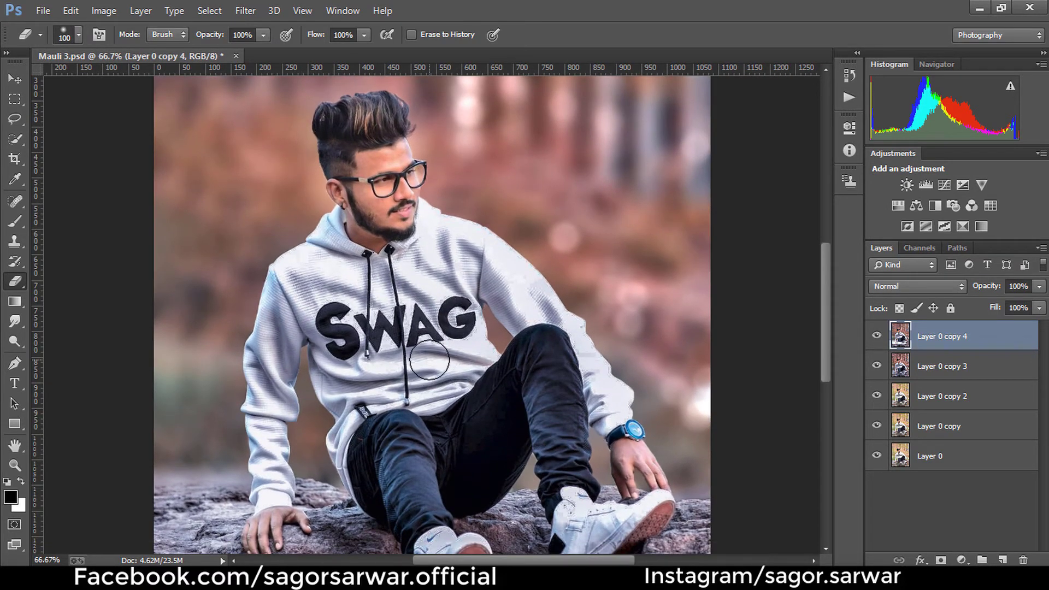
{"action": "key", "text": "ctrl+plus"}
{"action": "key", "text": "ctrl+plus"}
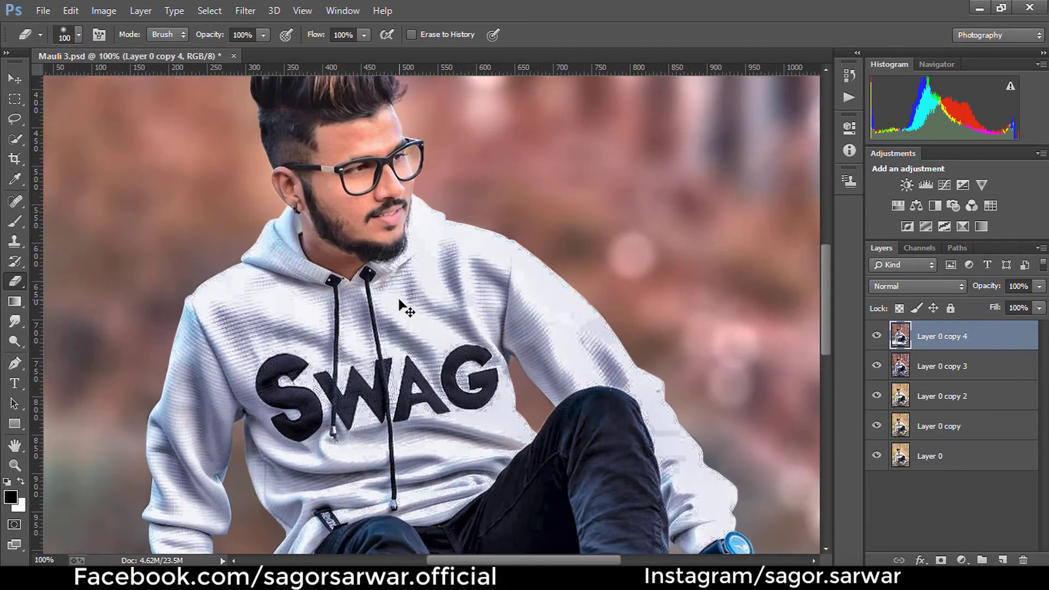
{"action": "scroll", "coordinate": [402, 305], "scroll_direction": "up", "scroll_amount": 3}
{"action": "scroll", "coordinate": [407, 314], "scroll_direction": "up", "scroll_amount": 1}
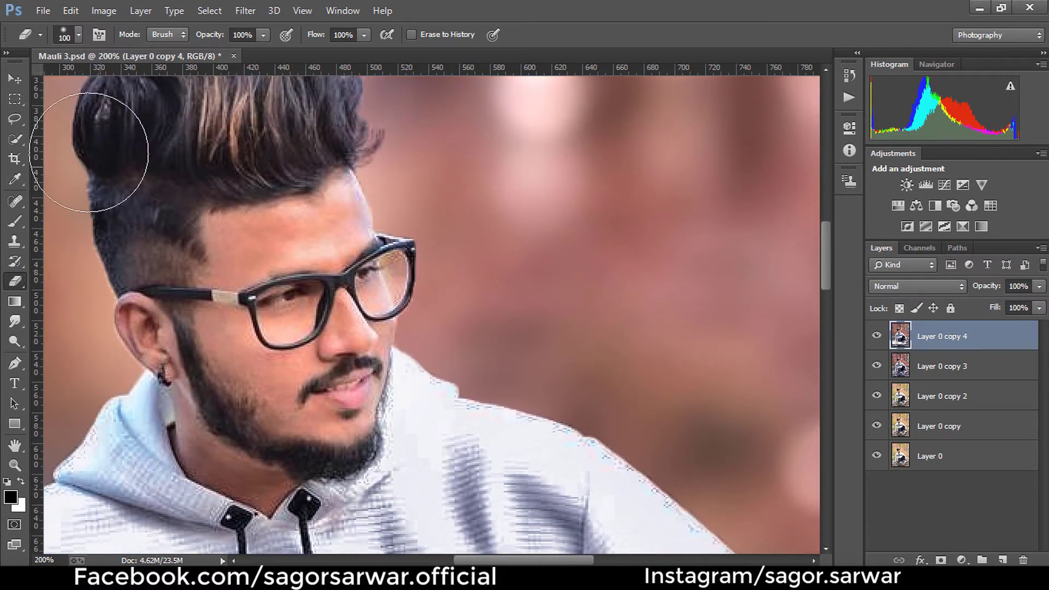
{"action": "left_click", "coordinate": [15, 119]}
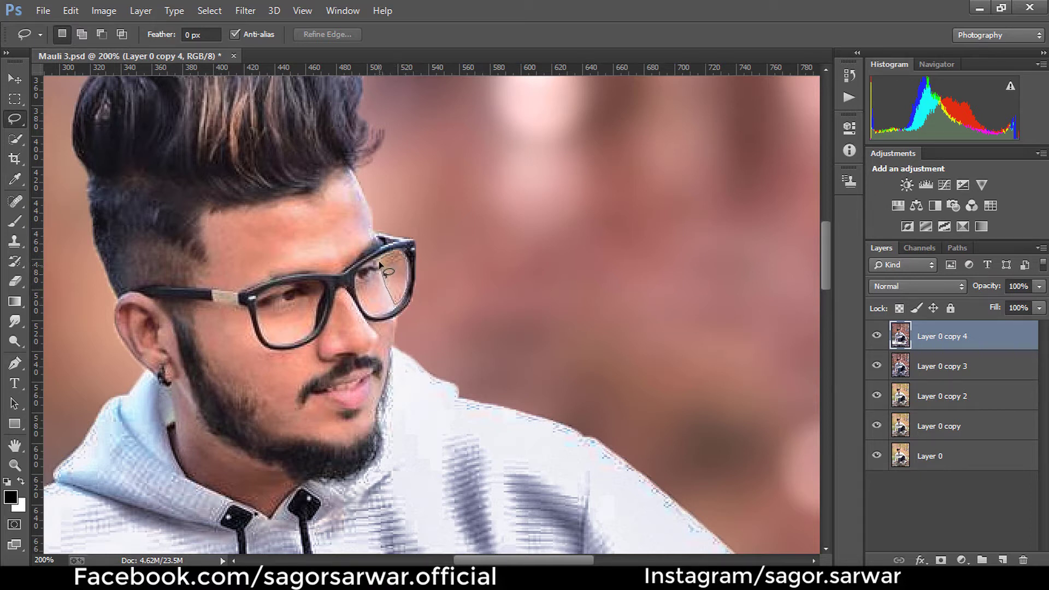
{"action": "left_click_drag", "start_coordinate": [386, 261], "coordinate": [396, 303]}
{"action": "left_click", "coordinate": [244, 11]}
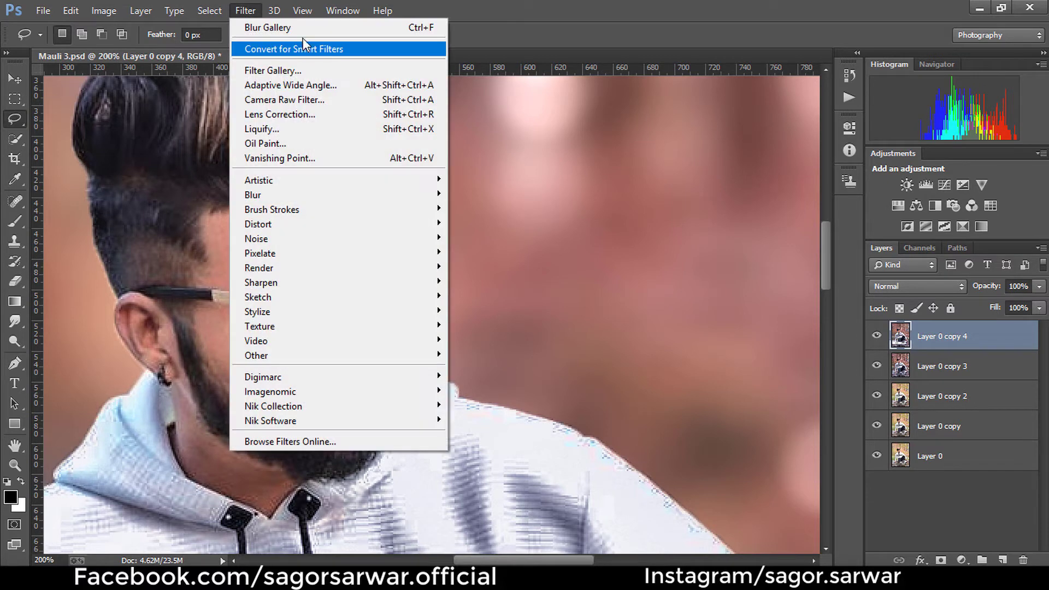
{"action": "left_click", "coordinate": [305, 31]}
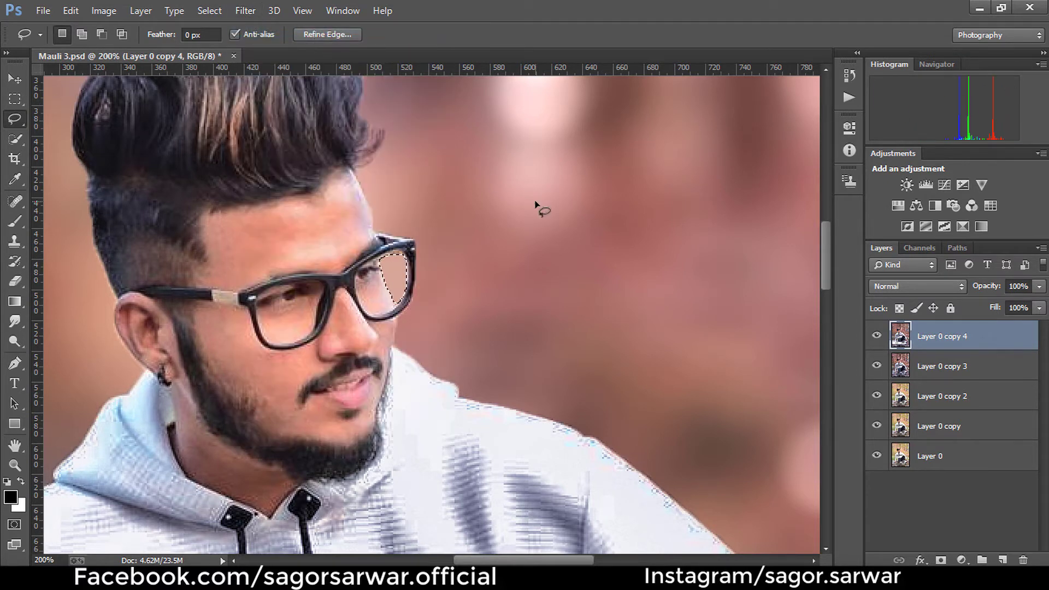
{"action": "key", "text": "ctrl+d"}
{"action": "key", "text": "ctrl+0"}
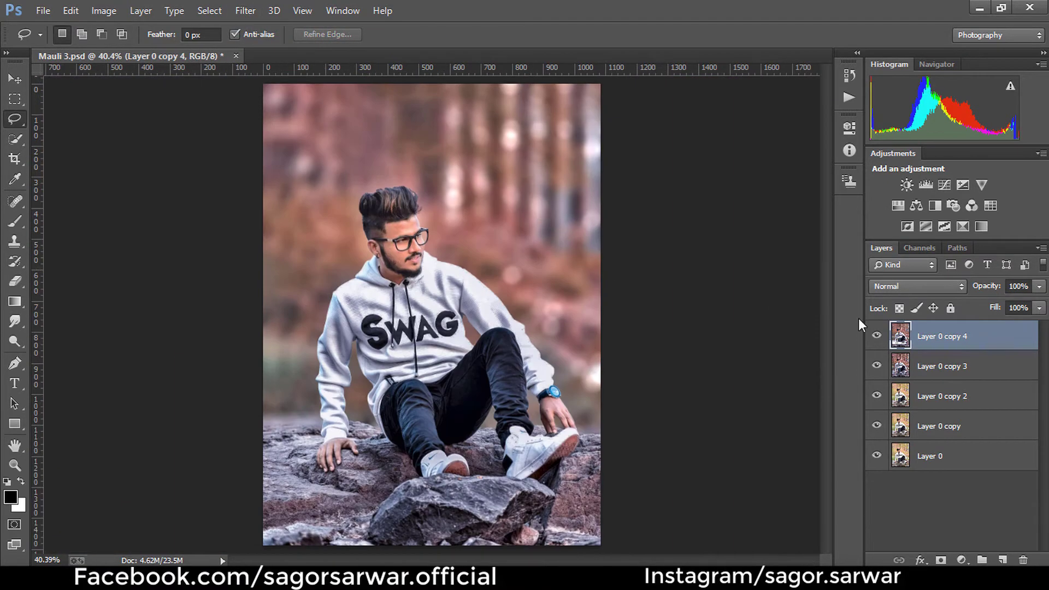
{"action": "left_click", "coordinate": [877, 336]}
{"action": "left_click", "coordinate": [877, 336]}
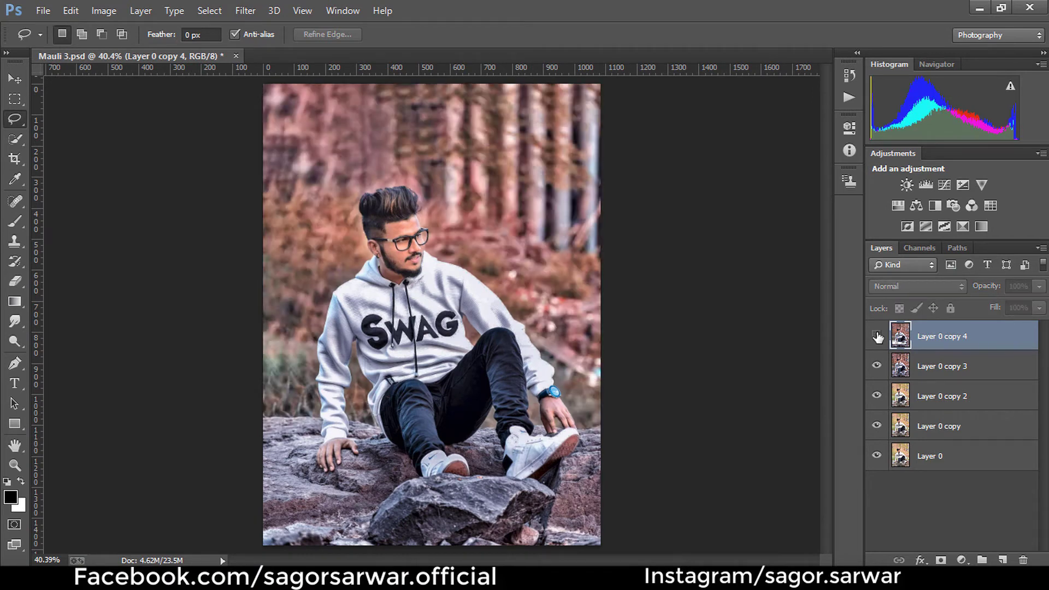
{"action": "key", "text": "ctrl+plus"}
{"action": "key", "text": "ctrl+plus"}
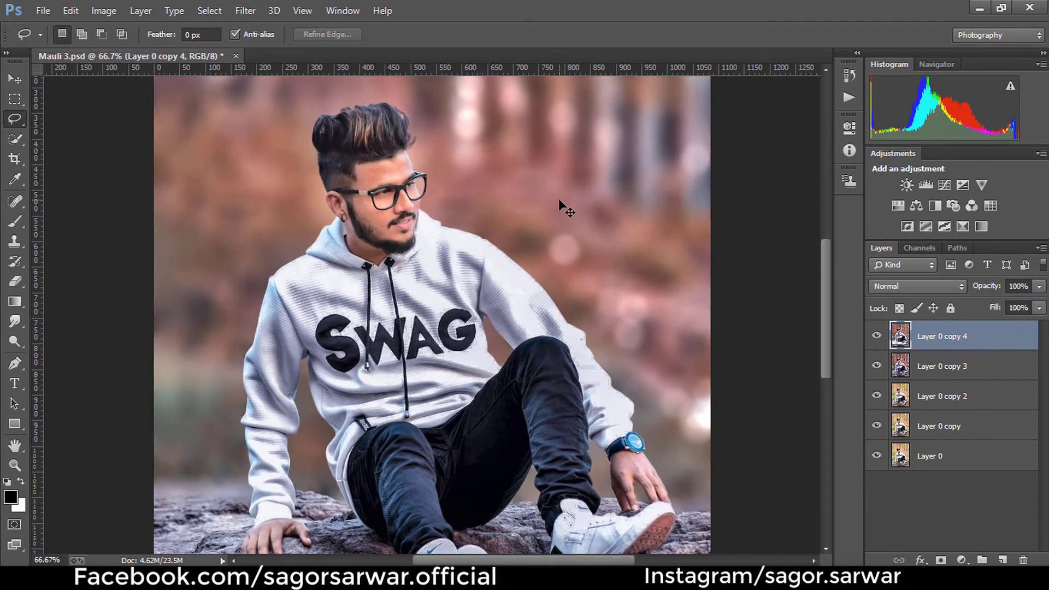
{"action": "scroll", "coordinate": [404, 246], "scroll_direction": "down", "scroll_amount": 3}
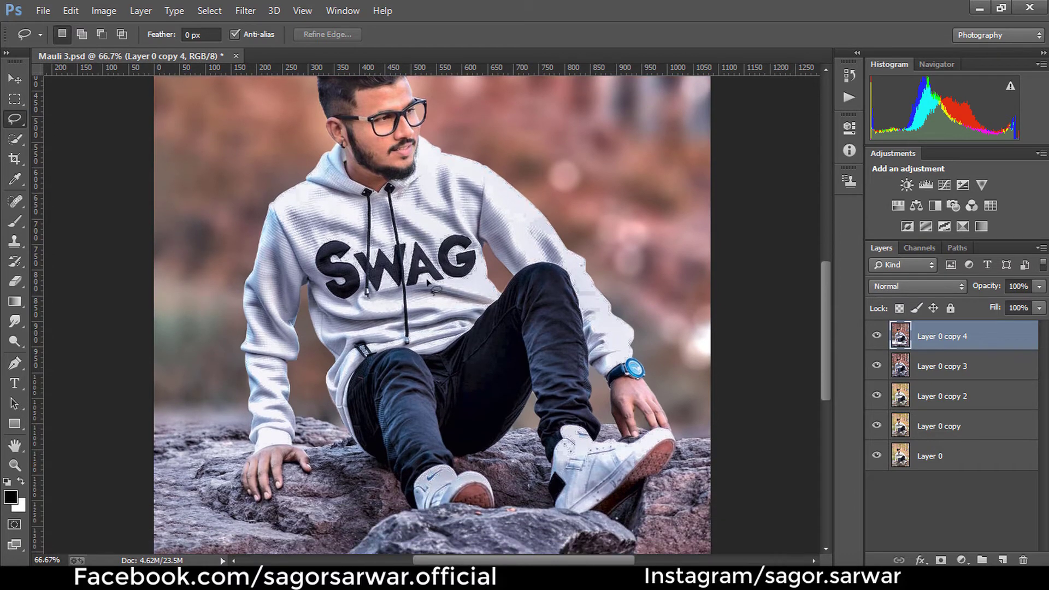
{"action": "key", "text": "ctrl+0"}
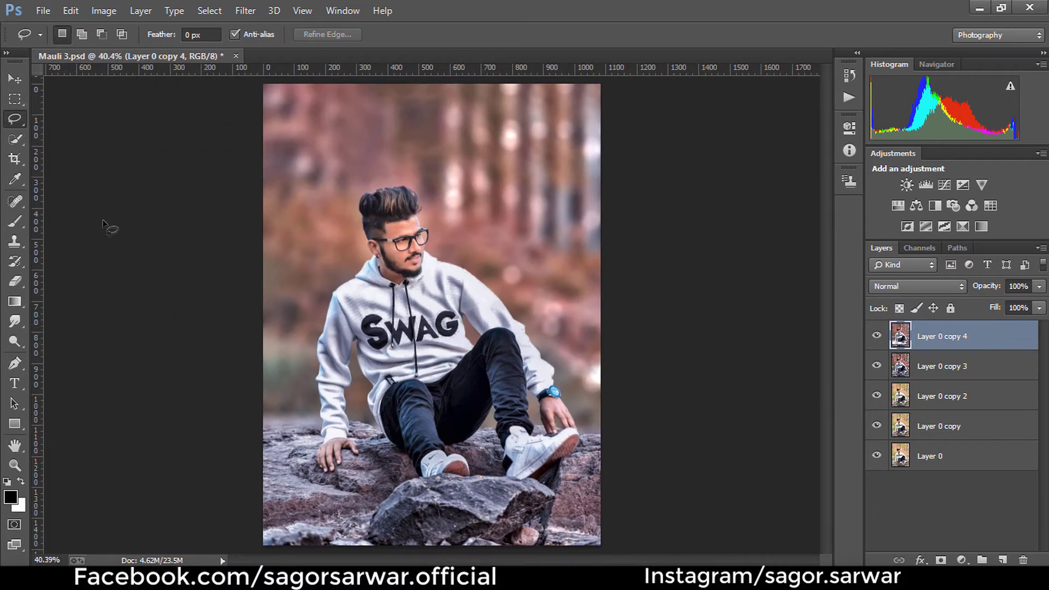
{"action": "left_click", "coordinate": [876, 347]}
- Duplicate the blurred top layer and set up the Smudge tool with a 14 px brush at 50% strength
{"action": "key", "text": "v"}
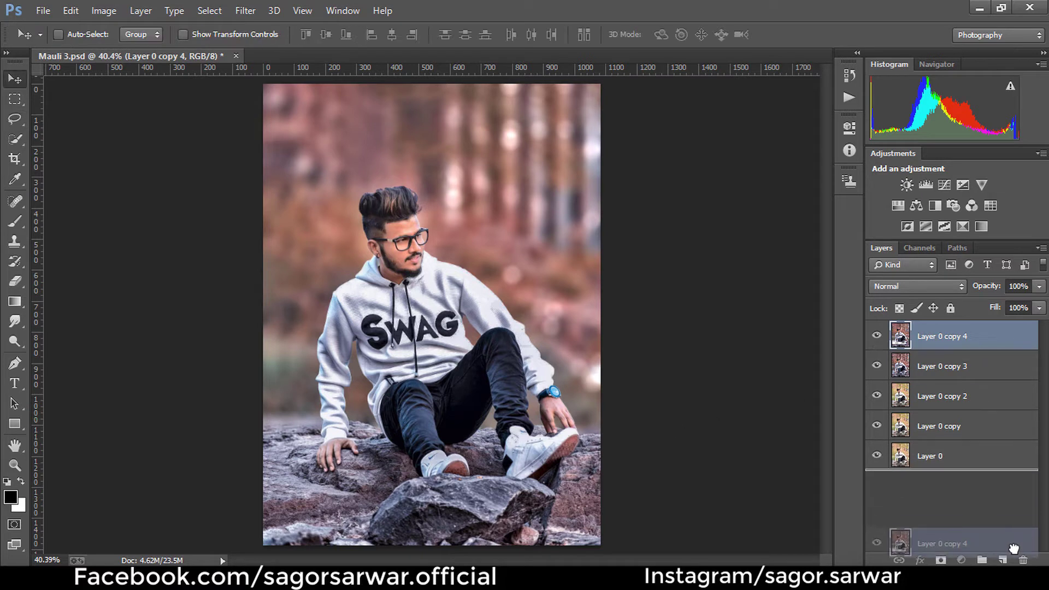
{"action": "left_click_drag", "start_coordinate": [958, 355], "coordinate": [1001, 554]}
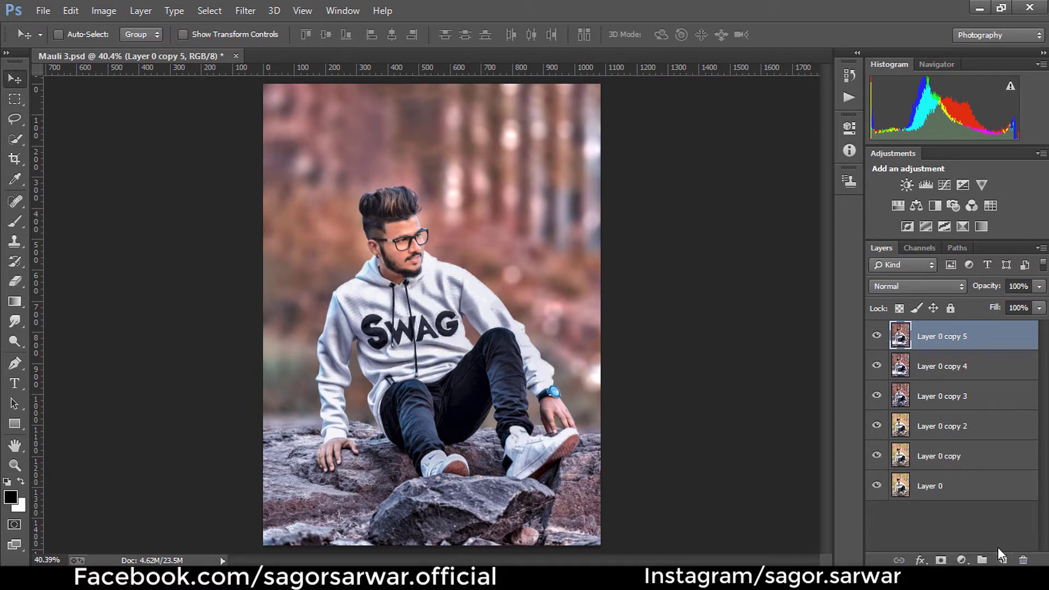
{"action": "left_click", "coordinate": [16, 321]}
{"action": "left_click", "coordinate": [78, 35]}
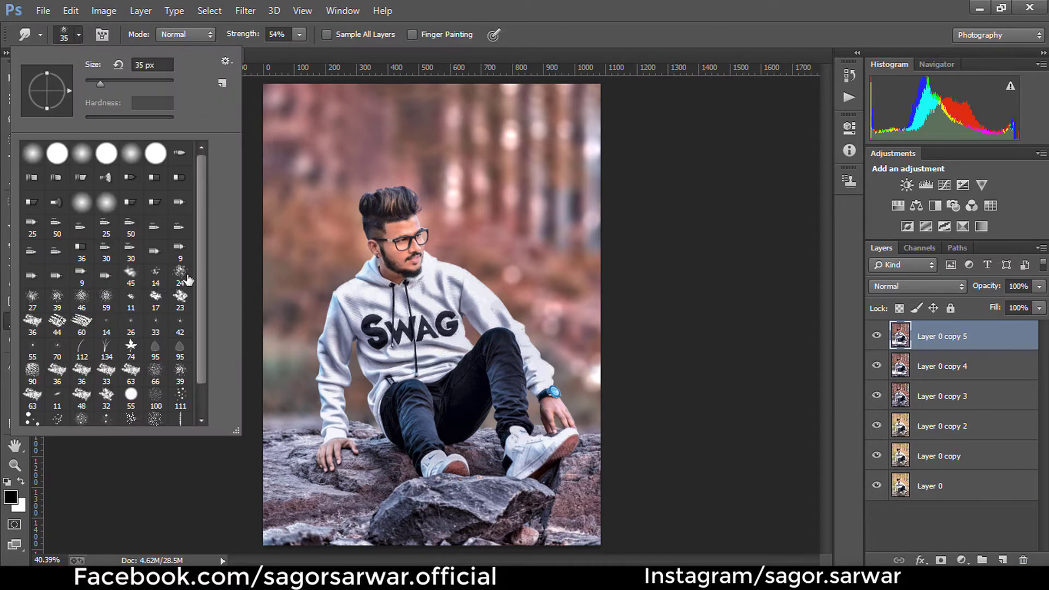
{"action": "left_click", "coordinate": [156, 278]}
{"action": "left_click", "coordinate": [579, 35]}
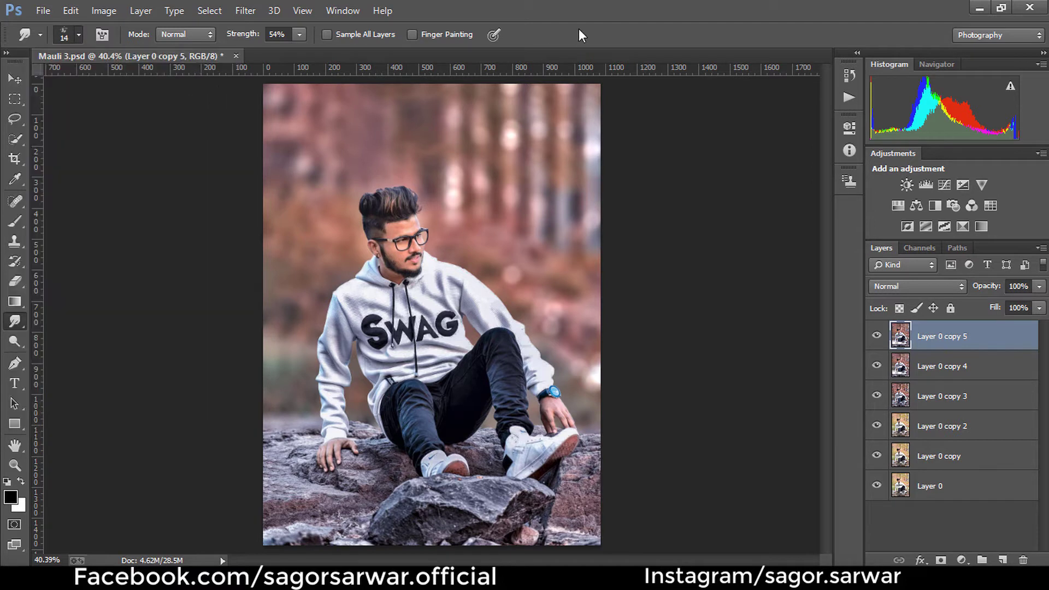
{"action": "left_click", "coordinate": [298, 35]}
{"action": "left_click_drag", "start_coordinate": [294, 52], "coordinate": [296, 54]}
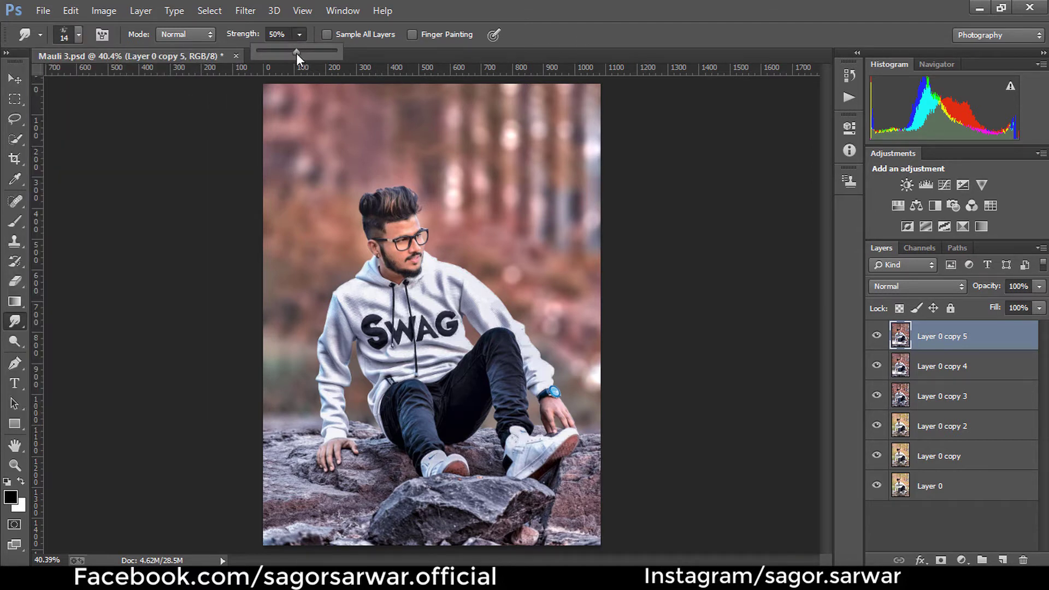
{"action": "scroll", "coordinate": [363, 210], "scroll_direction": "up", "scroll_amount": 3}
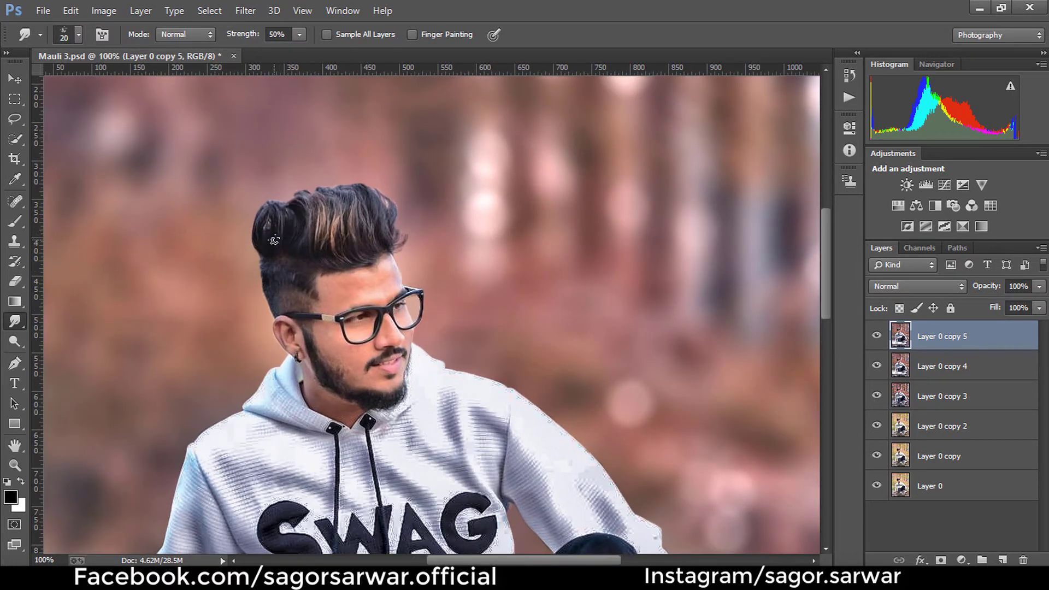
- Smudge the hair top upward, raising strength to 62% and the brush size to 40
{"action": "left_click_drag", "start_coordinate": [270, 250], "coordinate": [261, 203]}
{"action": "mouse_move", "coordinate": [268, 240]}
{"action": "left_mouse_down"}
{"action": "mouse_move", "coordinate": [269, 186]}
{"action": "mouse_move", "coordinate": [289, 185]}
{"action": "left_mouse_up"}
{"action": "left_click", "coordinate": [300, 34]}
{"action": "left_click_drag", "start_coordinate": [300, 51], "coordinate": [310, 52]}
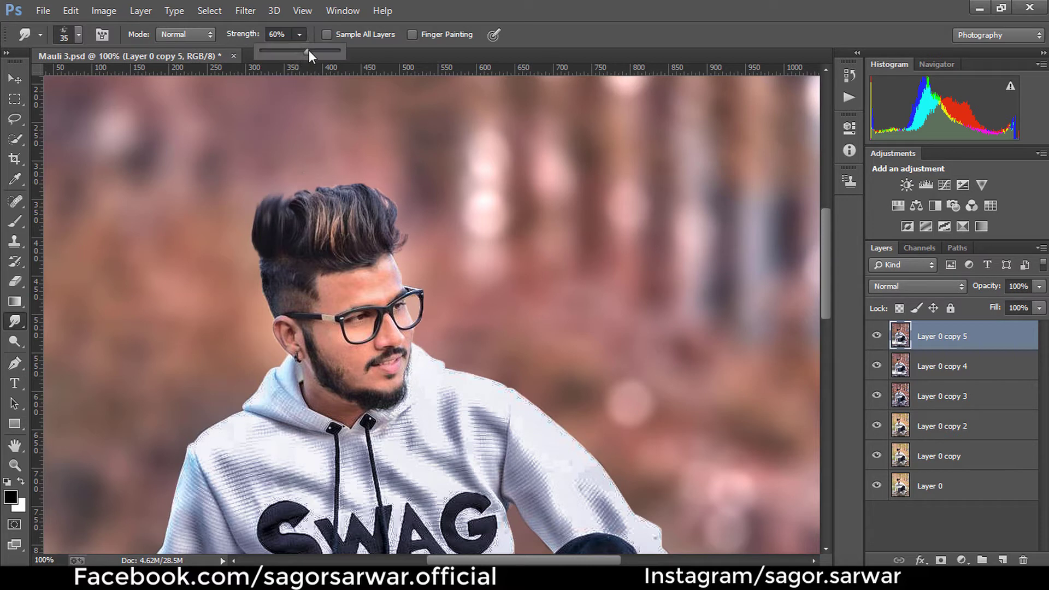
{"action": "left_click_drag", "start_coordinate": [286, 222], "coordinate": [288, 185]}
{"action": "key", "text": "bracketright"}
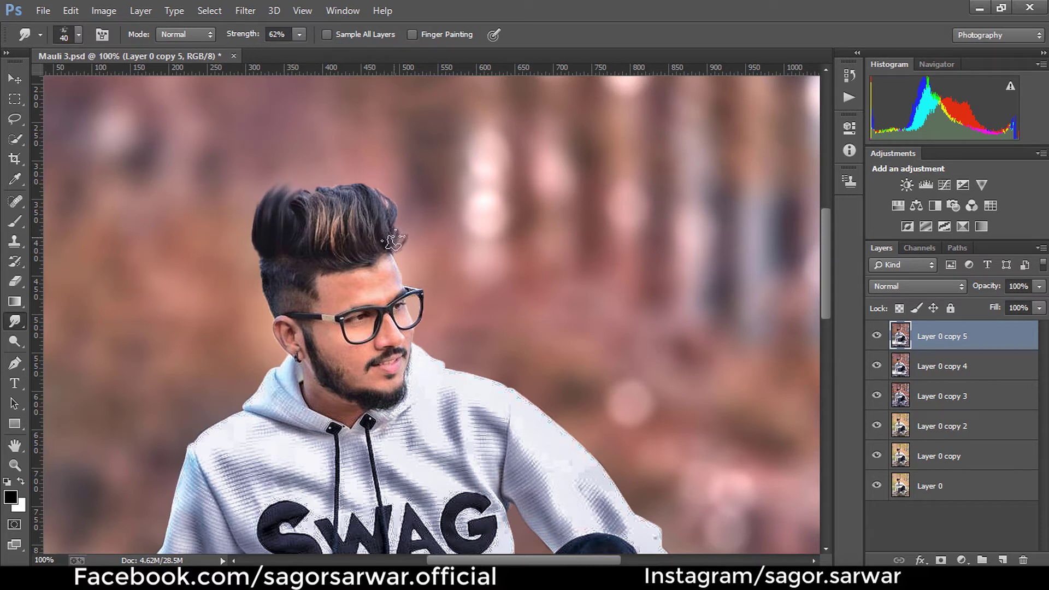
{"action": "left_click_drag", "start_coordinate": [385, 235], "coordinate": [372, 183]}
{"action": "left_click_drag", "start_coordinate": [366, 252], "coordinate": [353, 173]}
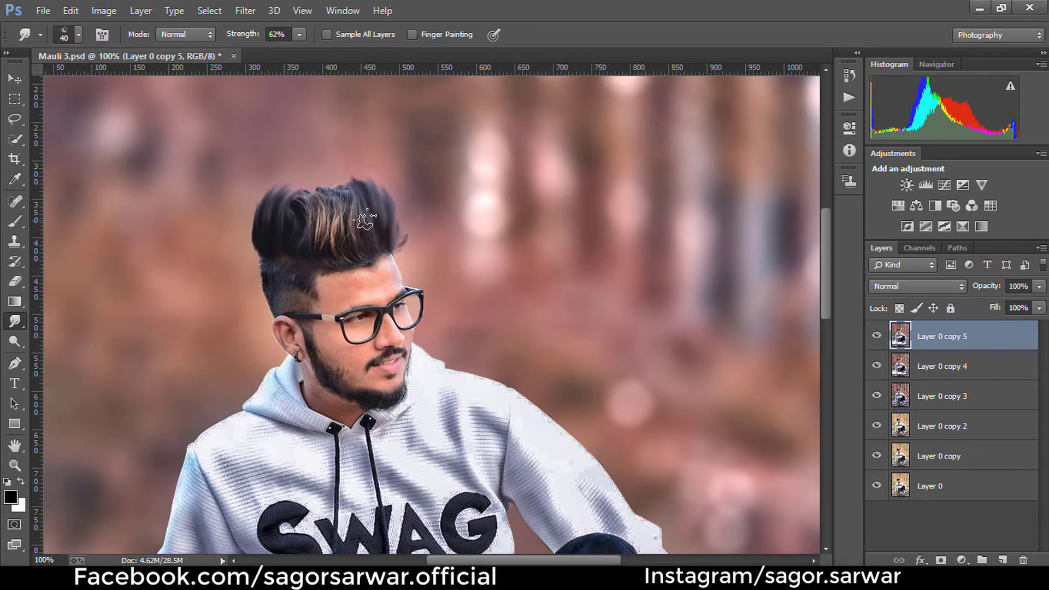
{"action": "mouse_move", "coordinate": [325, 252]}
{"action": "left_mouse_down"}
{"action": "mouse_move", "coordinate": [319, 183]}
{"action": "mouse_move", "coordinate": [336, 183]}
{"action": "left_mouse_up"}
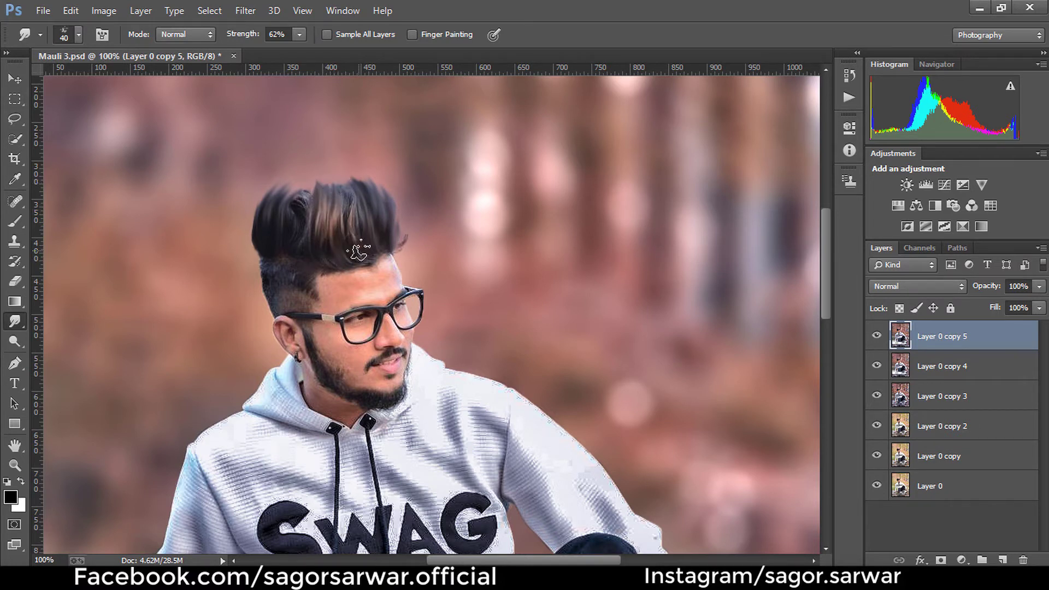
- Keep smudging the hair upward into a taller, rounder, smoother peak
{"action": "left_click_drag", "start_coordinate": [354, 253], "coordinate": [349, 183]}
{"action": "left_click_drag", "start_coordinate": [309, 241], "coordinate": [312, 188]}
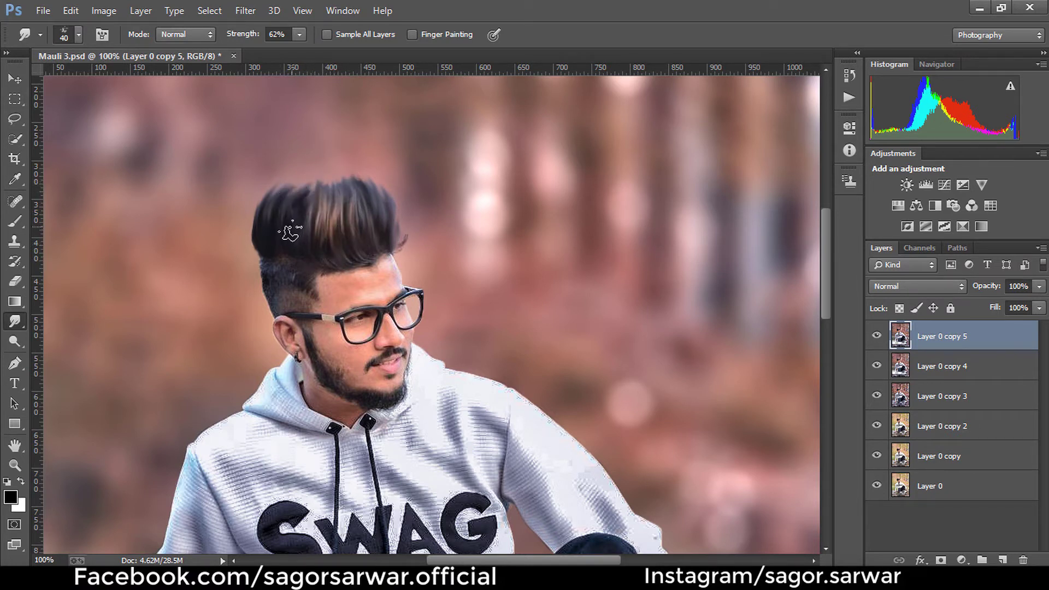
{"action": "left_click_drag", "start_coordinate": [292, 228], "coordinate": [306, 189]}
{"action": "left_click_drag", "start_coordinate": [360, 239], "coordinate": [350, 174]}
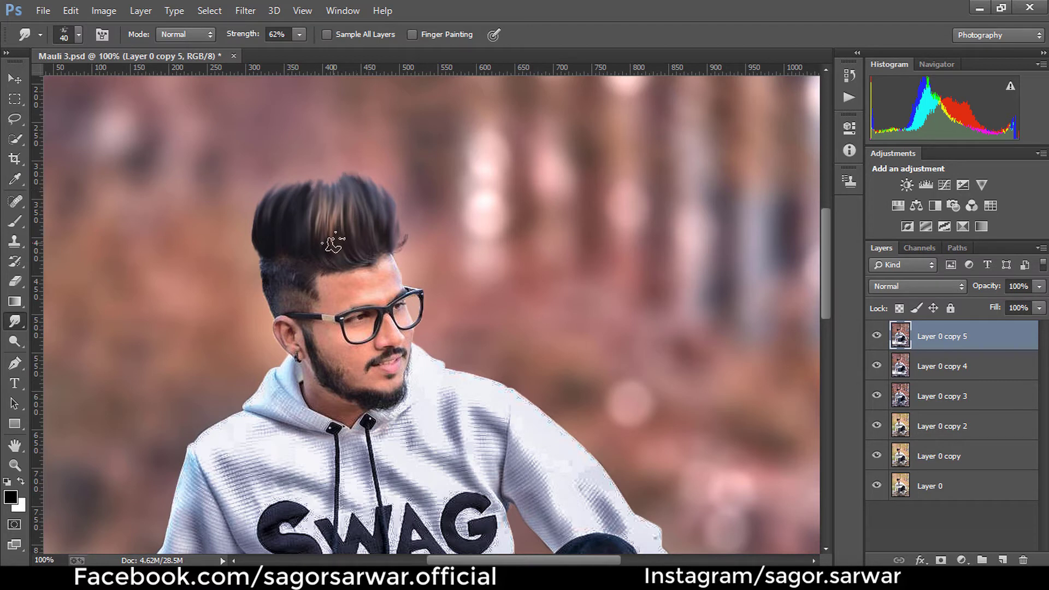
{"action": "left_click_drag", "start_coordinate": [334, 247], "coordinate": [334, 171]}
{"action": "left_click_drag", "start_coordinate": [313, 225], "coordinate": [323, 177]}
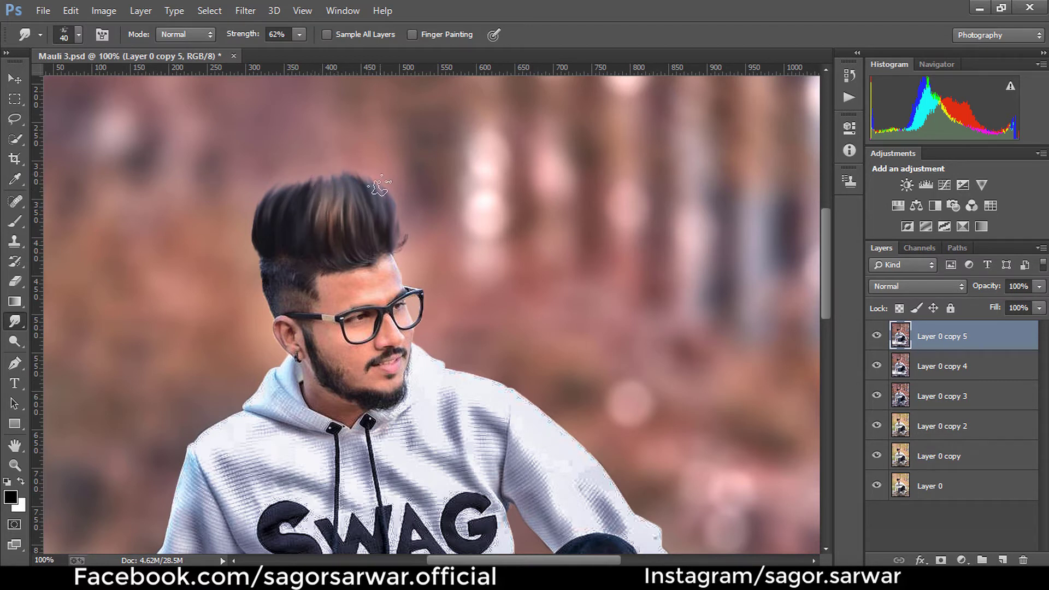
{"action": "mouse_move", "coordinate": [372, 224]}
{"action": "left_mouse_down"}
{"action": "mouse_move", "coordinate": [378, 183]}
{"action": "mouse_move", "coordinate": [363, 180]}
{"action": "left_mouse_up"}
{"action": "left_click_drag", "start_coordinate": [262, 234], "coordinate": [284, 174]}
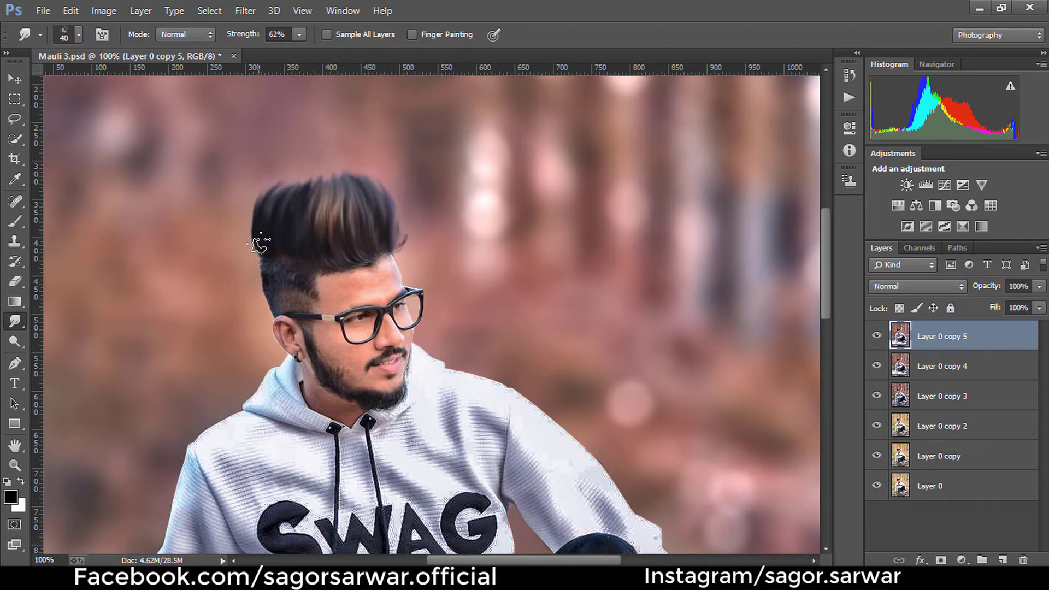
{"action": "mouse_move", "coordinate": [257, 246]}
{"action": "left_mouse_down"}
{"action": "mouse_move", "coordinate": [262, 191]}
{"action": "mouse_move", "coordinate": [314, 174]}
{"action": "left_mouse_up"}
- Drag dark streaks up the hair centre, then fit the photo and compare before and after
{"action": "left_click_drag", "start_coordinate": [338, 235], "coordinate": [341, 174]}
{"action": "left_click_drag", "start_coordinate": [322, 252], "coordinate": [328, 174]}
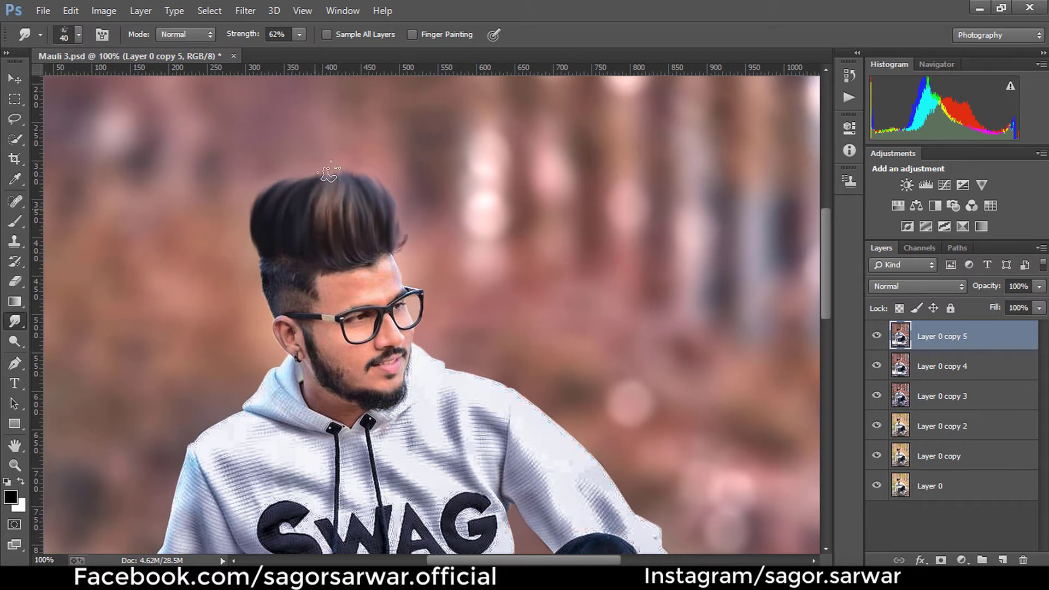
{"action": "left_click_drag", "start_coordinate": [370, 231], "coordinate": [350, 170]}
{"action": "left_click_drag", "start_coordinate": [382, 228], "coordinate": [374, 178]}
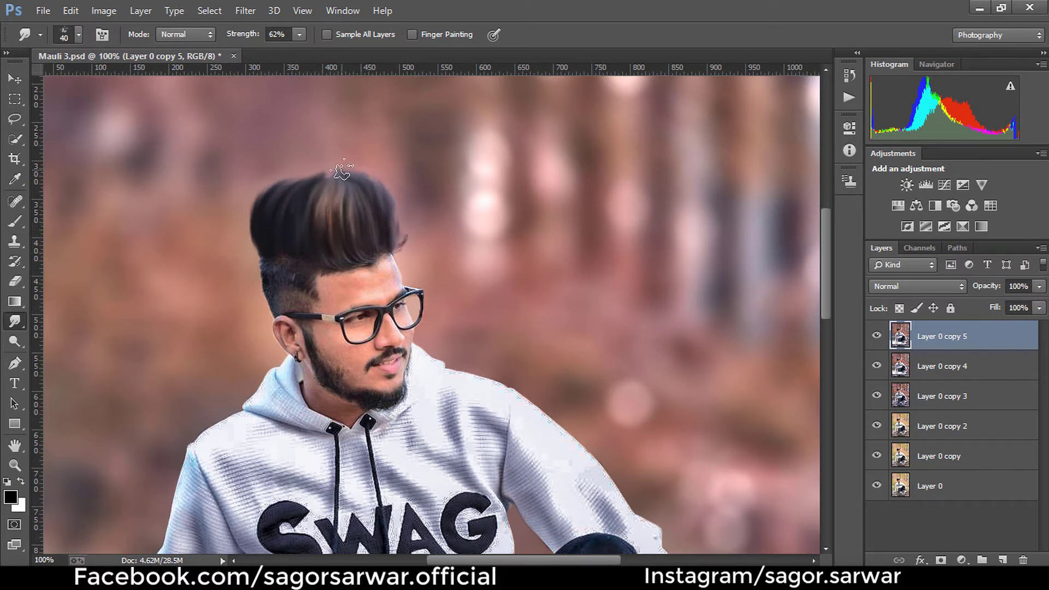
{"action": "left_click_drag", "start_coordinate": [322, 246], "coordinate": [320, 194]}
{"action": "key", "text": "ctrl+minus"}
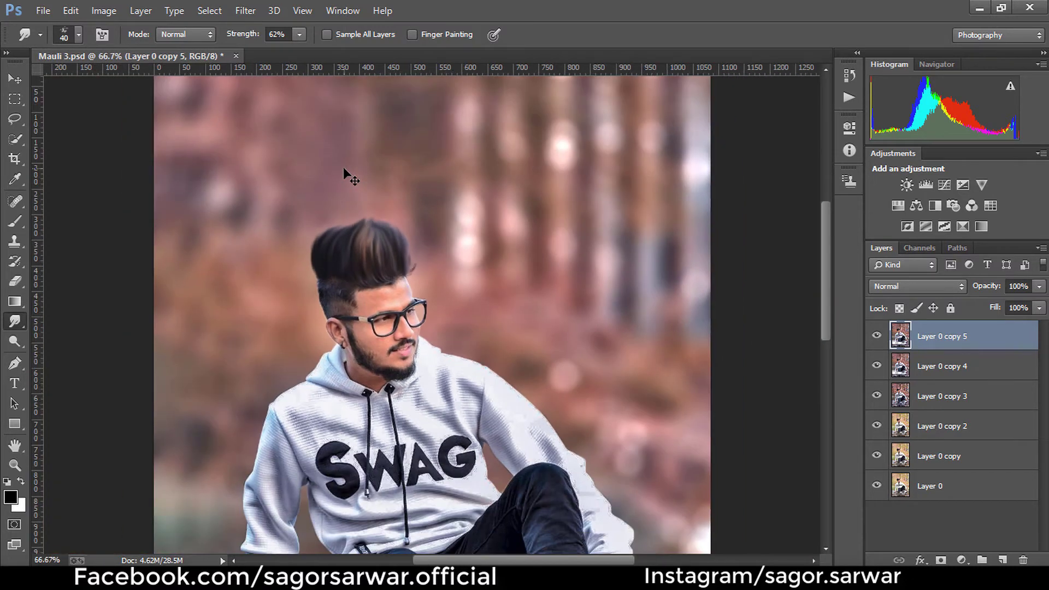
{"action": "key", "text": "ctrl+0"}
{"action": "left_click", "coordinate": [876, 336]}
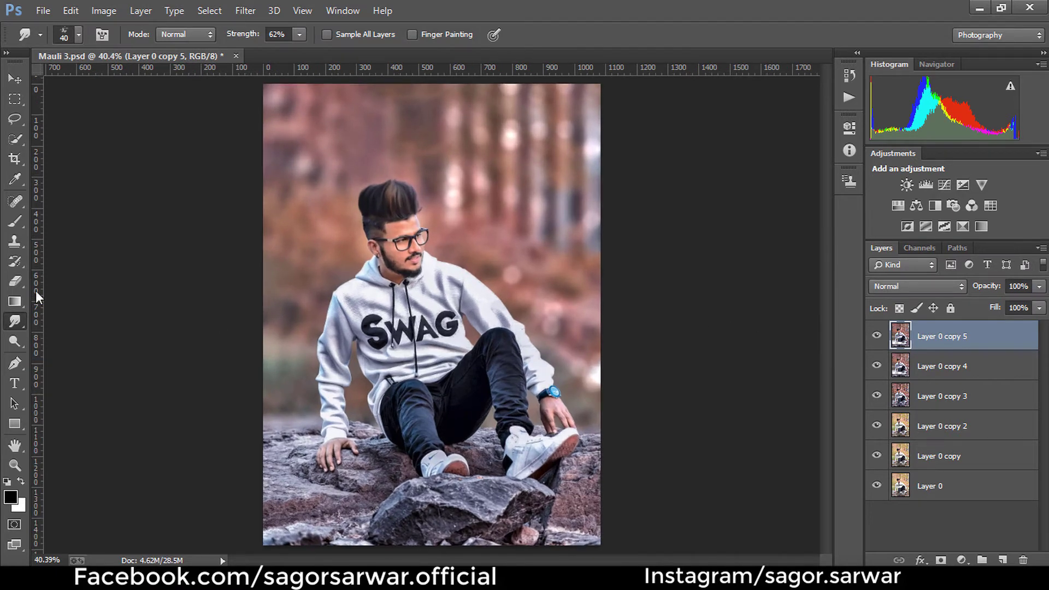
- Load the size-65 brush preset, zoom in on the face, and set Smudge Strength to 10%
{"action": "left_click", "coordinate": [76, 39]}
{"action": "scroll", "coordinate": [180, 304], "scroll_direction": "down", "scroll_amount": 3}
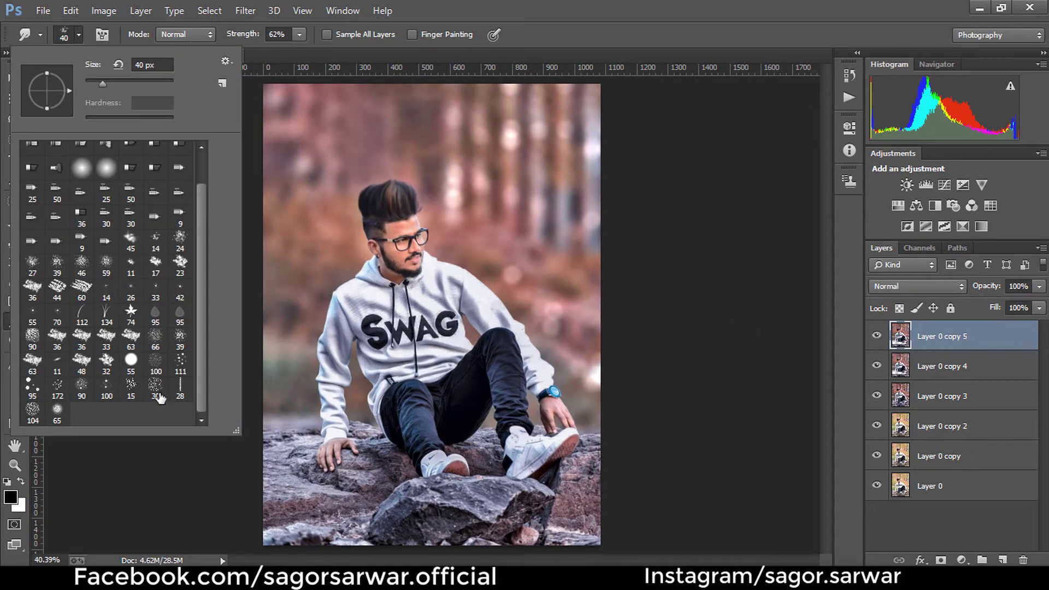
{"action": "double_click", "coordinate": [56, 409]}
{"action": "key", "text": "ctrl+plus"}
{"action": "key", "text": "ctrl+plus"}
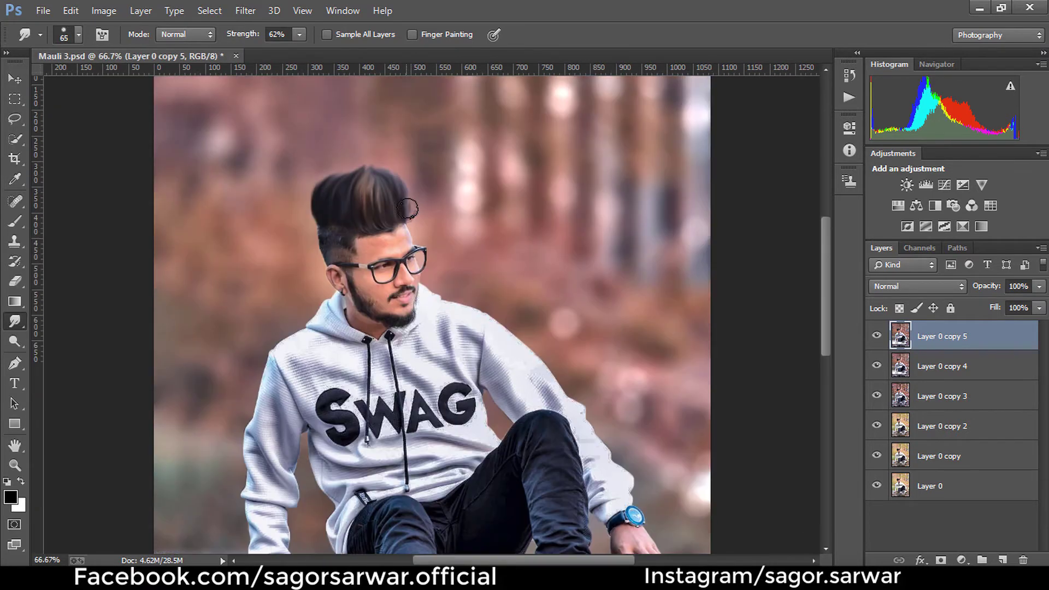
{"action": "key", "text": "ctrl+plus"}
{"action": "key", "text": "bracketleft"}
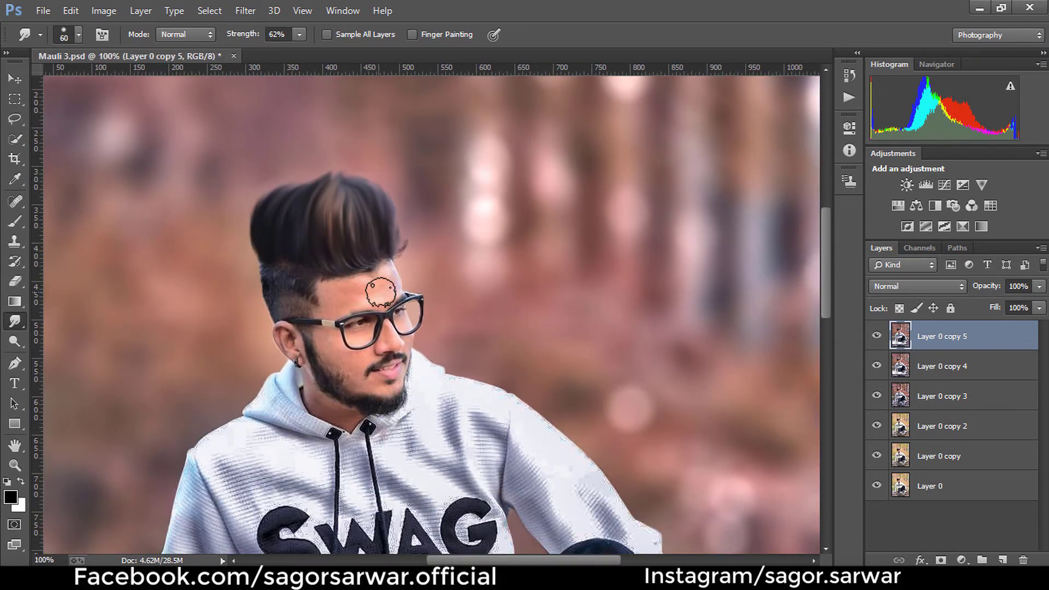
{"action": "key", "text": "bracketleft"}
{"action": "key", "text": "bracketleft"}
{"action": "key", "text": "ctrl+plus"}
{"action": "key", "text": "bracketleft"}
{"action": "key", "text": "1"}
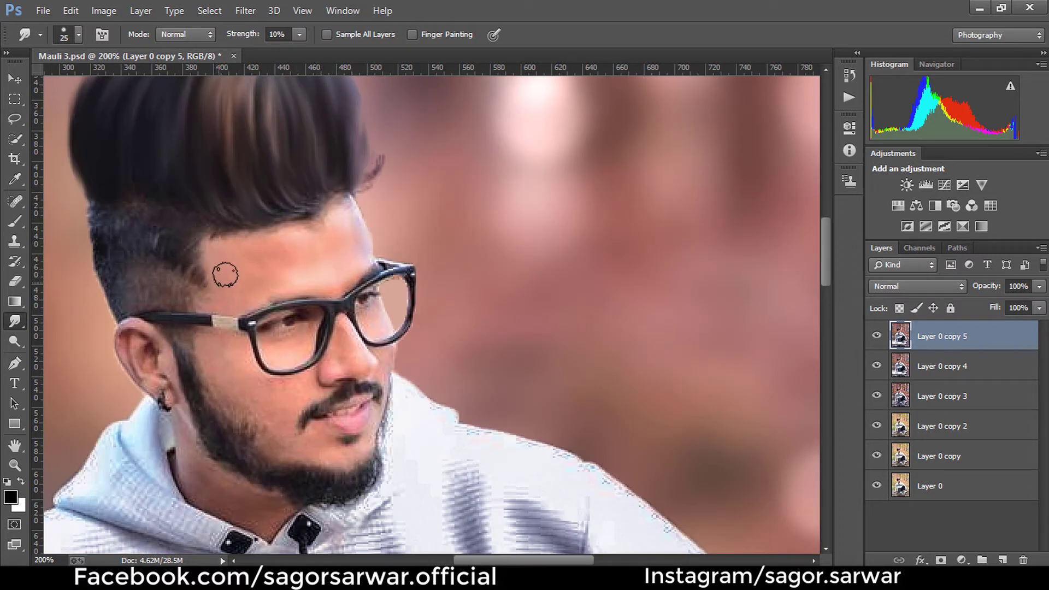
- Shrink the smudge brush to 10 px, then fit the photo and toggle the layer to compare
{"action": "scroll", "coordinate": [322, 240], "scroll_direction": "down", "scroll_amount": 3}
{"action": "key", "text": "bracketleft"}
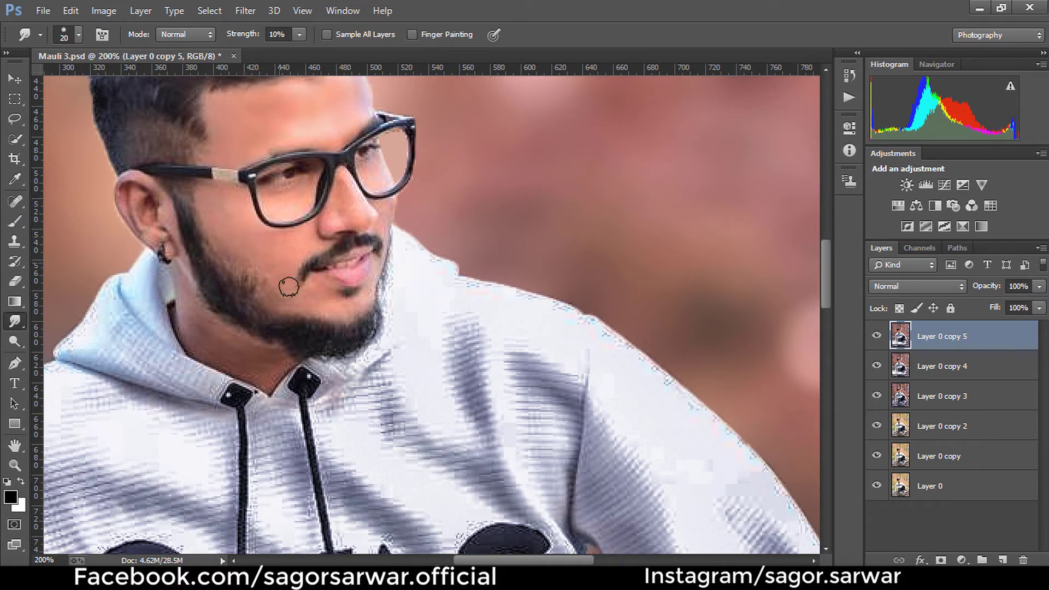
{"action": "key", "text": "bracketleft"}
{"action": "scroll", "coordinate": [333, 219], "scroll_direction": "down", "scroll_amount": 2}
{"action": "scroll", "coordinate": [258, 262], "scroll_direction": "down", "scroll_amount": 1}
{"action": "key", "text": "bracketright"}
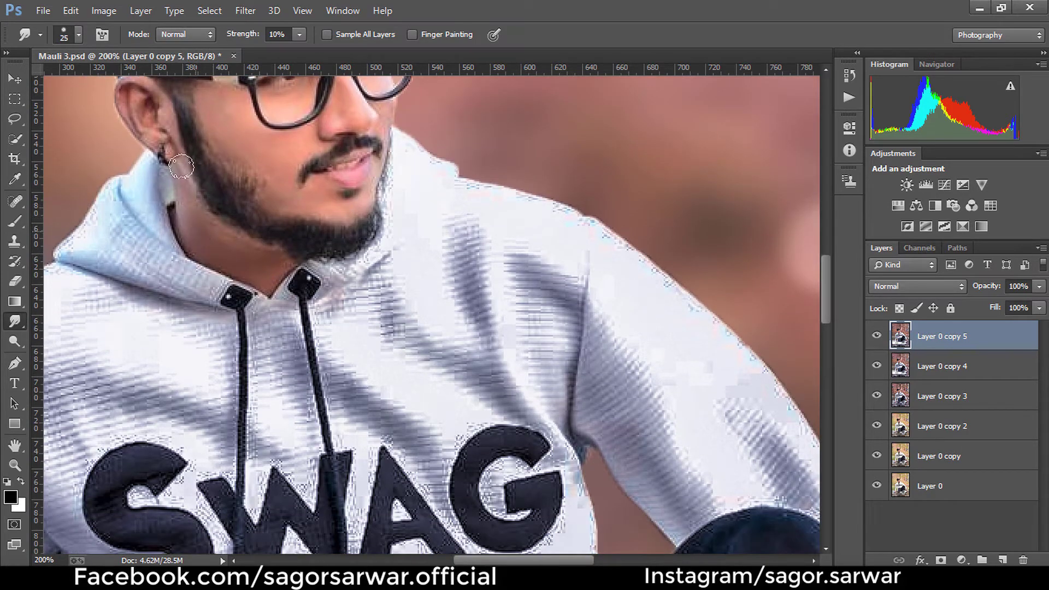
{"action": "scroll", "coordinate": [181, 166], "scroll_direction": "up", "scroll_amount": 3}
{"action": "key", "text": "bracketleft"}
{"action": "scroll", "coordinate": [141, 201], "scroll_direction": "down", "scroll_amount": 3}
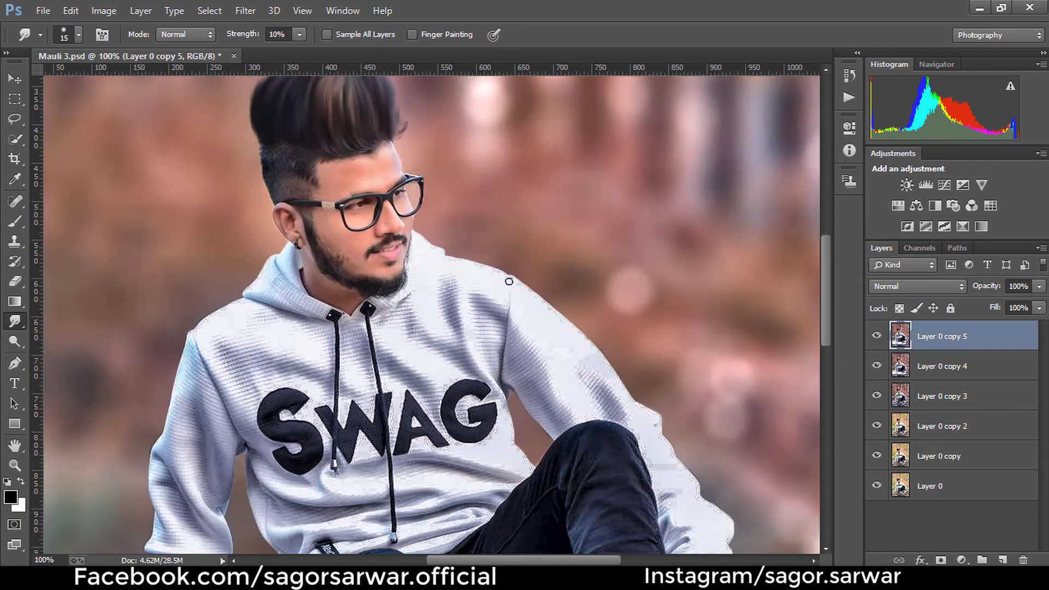
{"action": "scroll", "coordinate": [421, 218], "scroll_direction": "up", "scroll_amount": 4}
{"action": "key", "text": "bracketleft"}
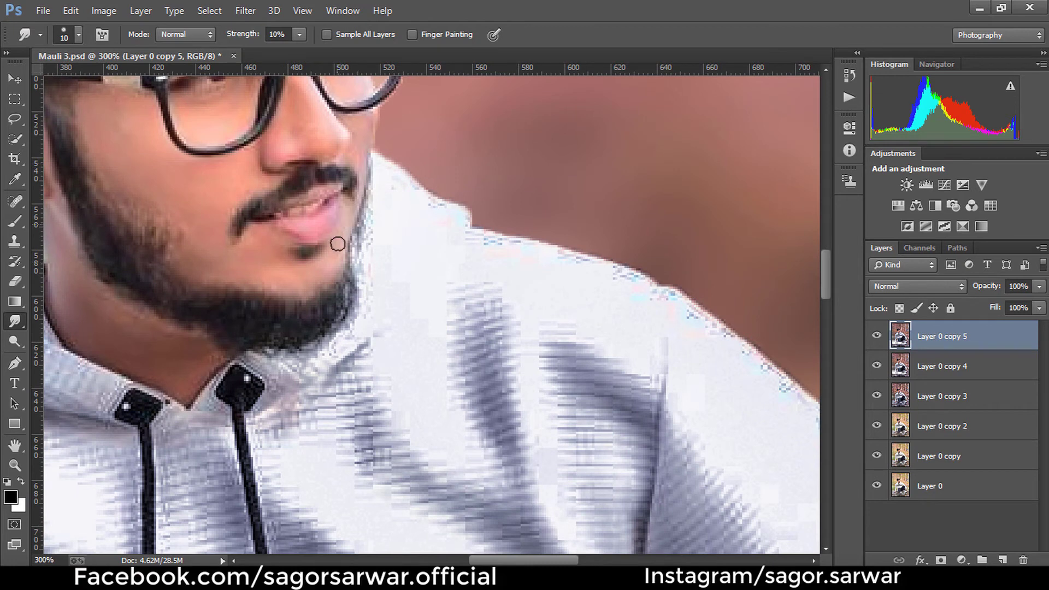
{"action": "key", "text": "ctrl+0"}
{"action": "left_click", "coordinate": [878, 336]}
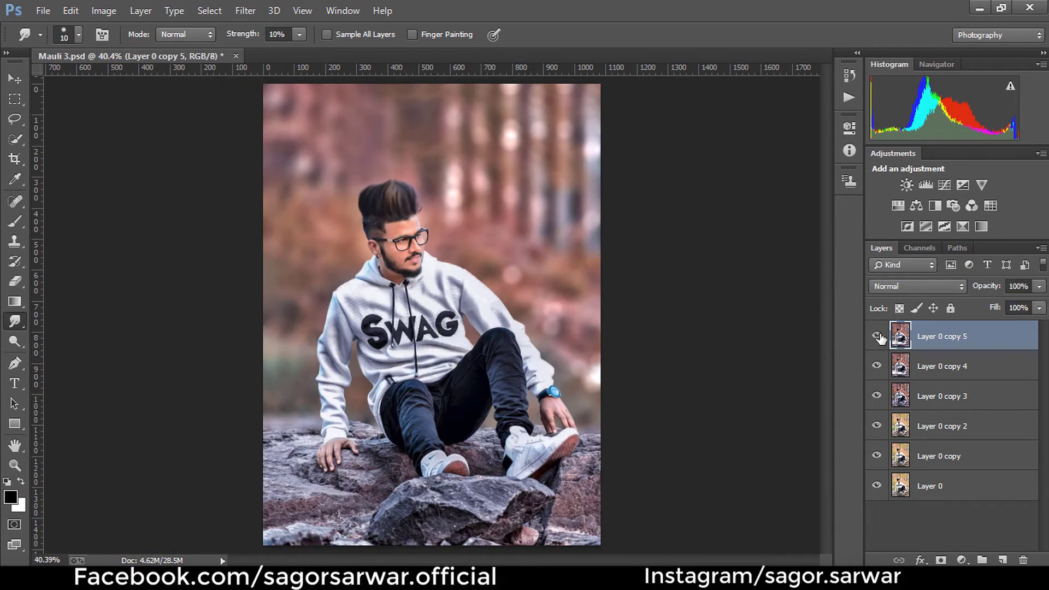
- Switch to the Move tool and create Layer 0 copy 6, keeping it visible
{"action": "scroll", "coordinate": [573, 338], "scroll_direction": "up", "scroll_amount": 1}
{"action": "scroll", "coordinate": [656, 344], "scroll_direction": "down", "scroll_amount": 2}
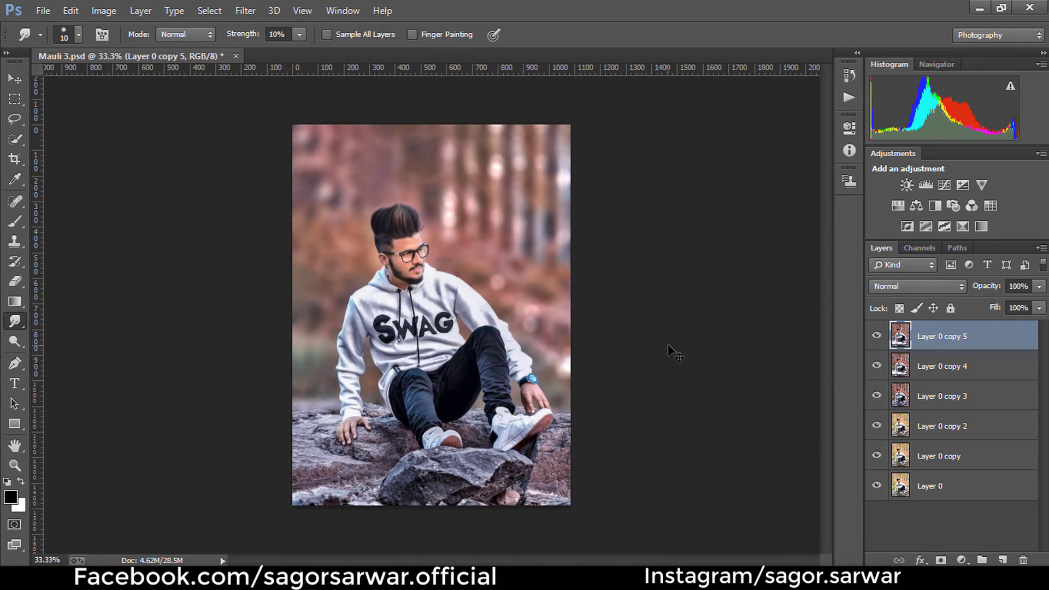
{"action": "scroll", "coordinate": [674, 352], "scroll_direction": "up", "scroll_amount": 1}
{"action": "left_click", "coordinate": [15, 79]}
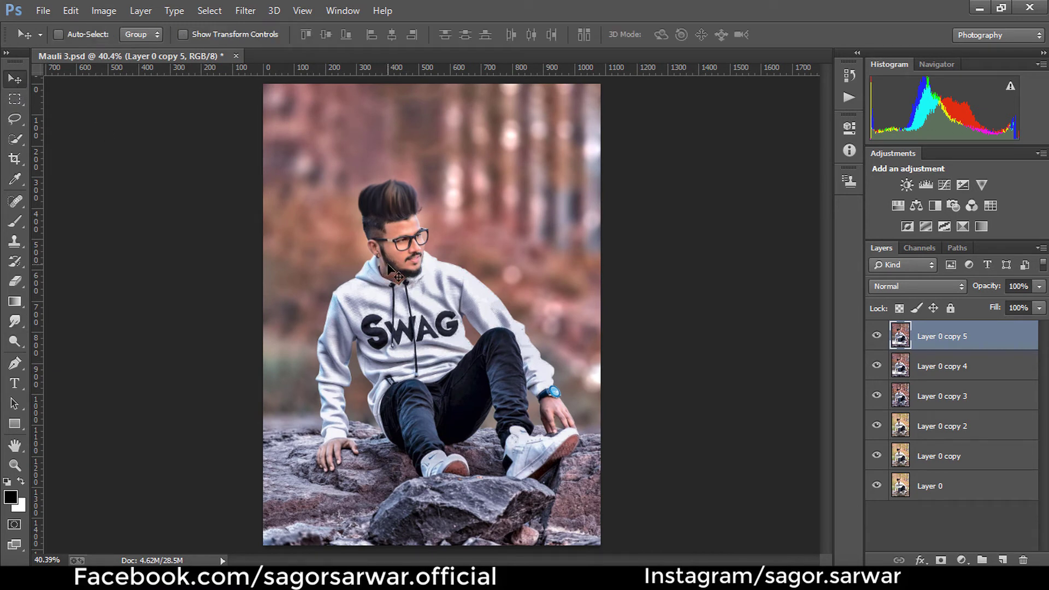
{"action": "key", "text": "ctrl+j"}
{"action": "left_click", "coordinate": [876, 339]}
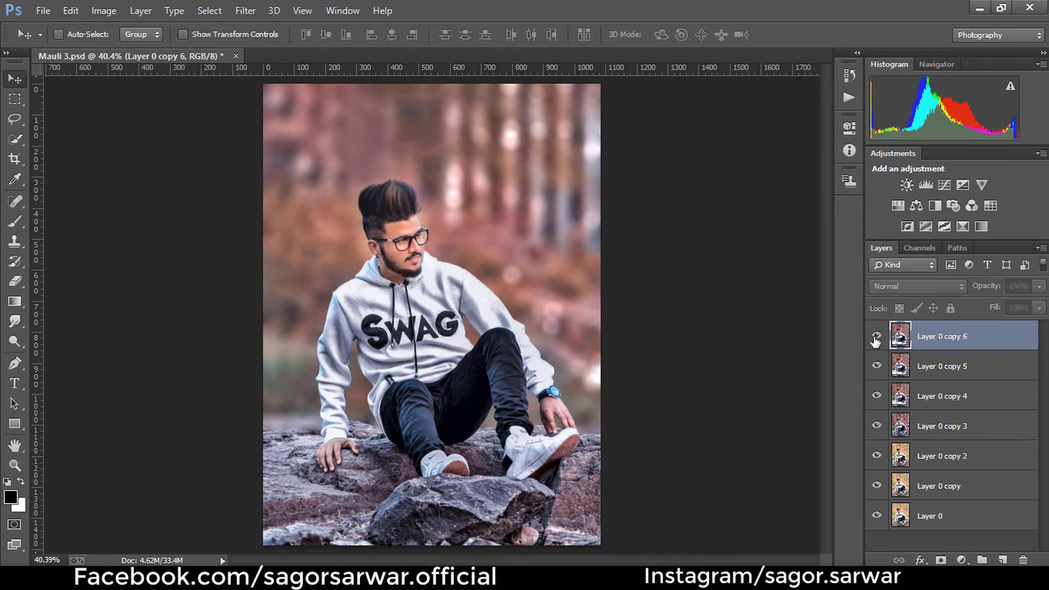
- Merge Layer 0 copies 3–6 into one layer and duplicate it as Layer 0 copy 7
{"action": "left_click", "coordinate": [941, 373], "text": "ctrl"}
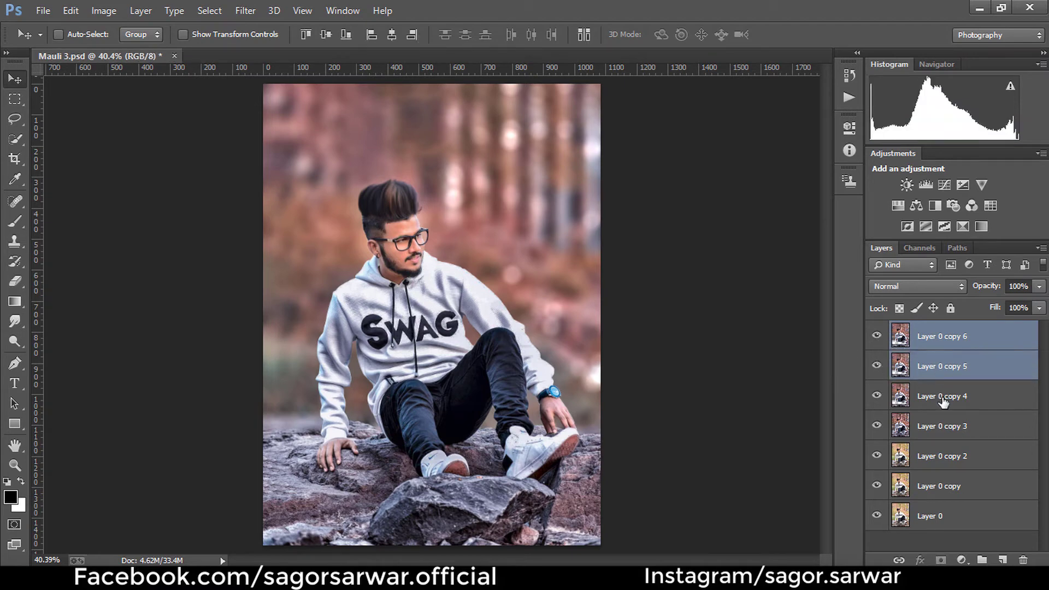
{"action": "left_click", "coordinate": [945, 398], "text": "ctrl"}
{"action": "left_click", "coordinate": [944, 427], "text": "ctrl"}
{"action": "key", "text": "ctrl+e"}
{"action": "left_click", "coordinate": [876, 337]}
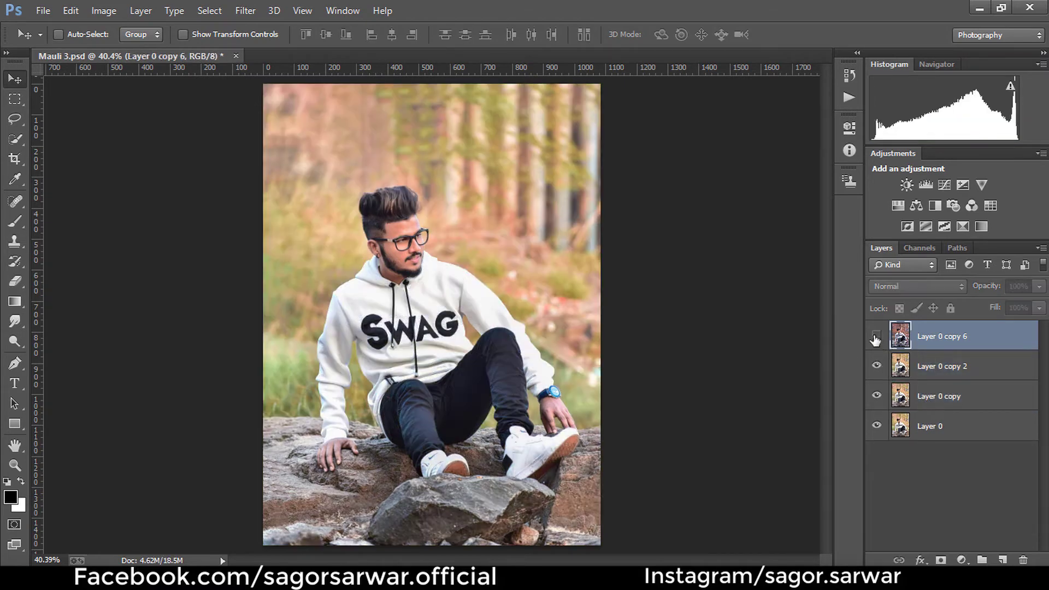
{"action": "left_click", "coordinate": [877, 337]}
{"action": "left_click", "coordinate": [877, 338]}
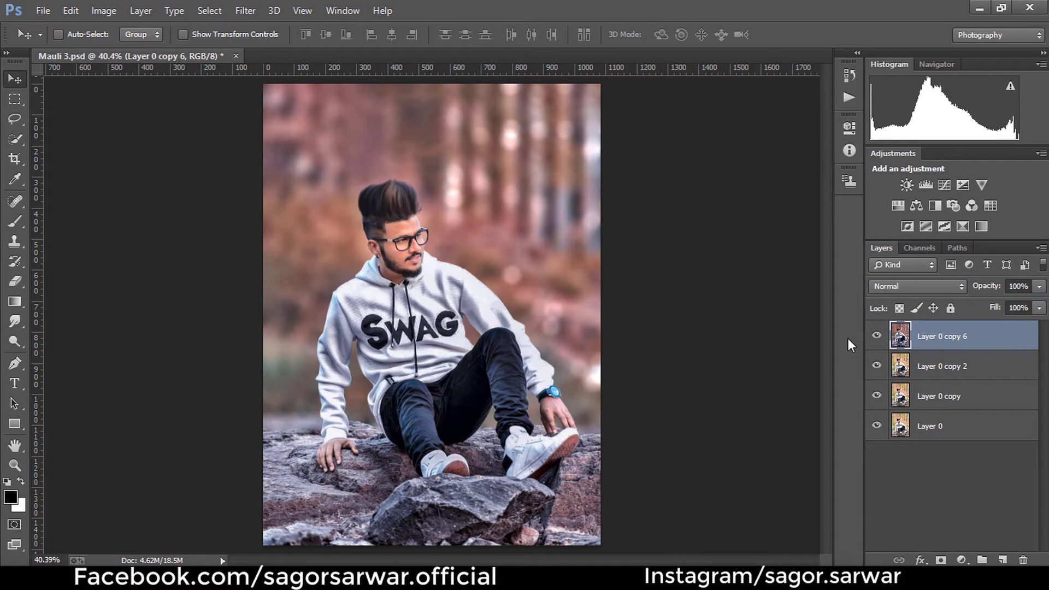
{"action": "key", "text": "ctrl+j"}
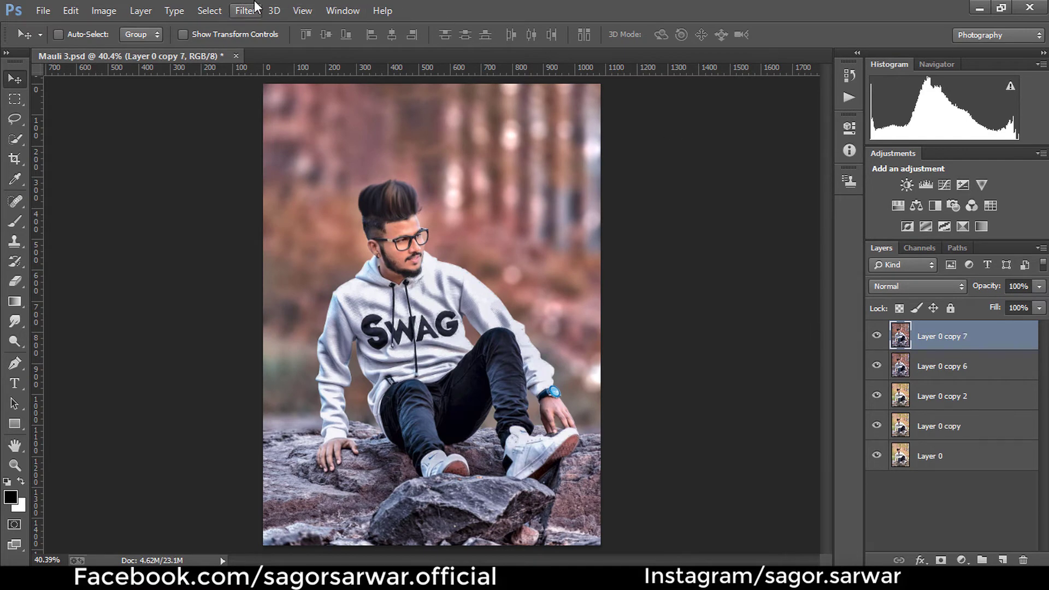
- Apply the GREYCstoration noise filter to Layer 0 copy 7, previewing it on the face
{"action": "left_click", "coordinate": [274, 11]}
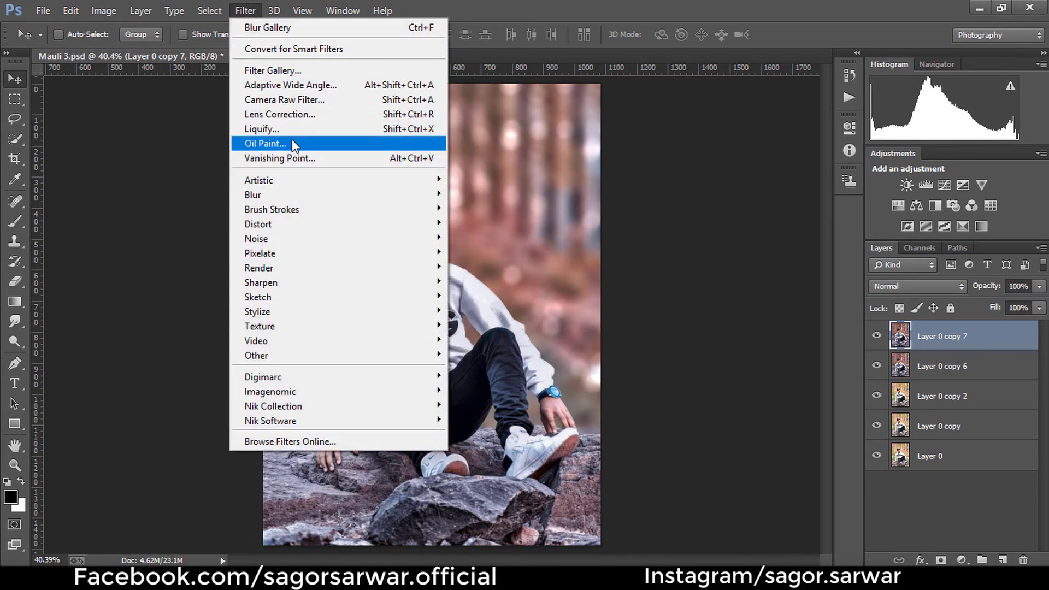
{"action": "mouse_move", "coordinate": [257, 238]}
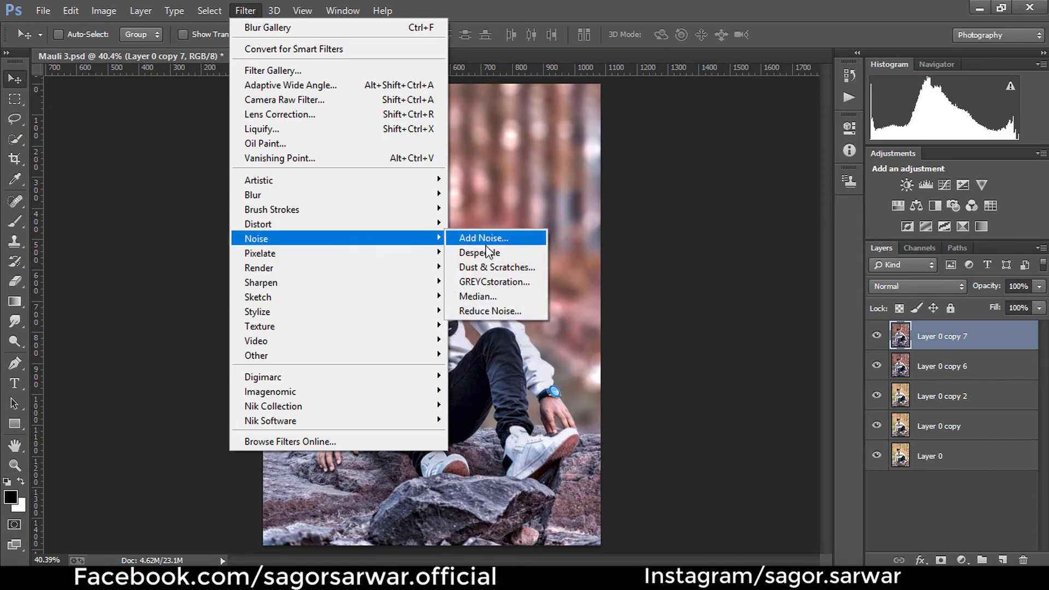
{"action": "left_click", "coordinate": [493, 282]}
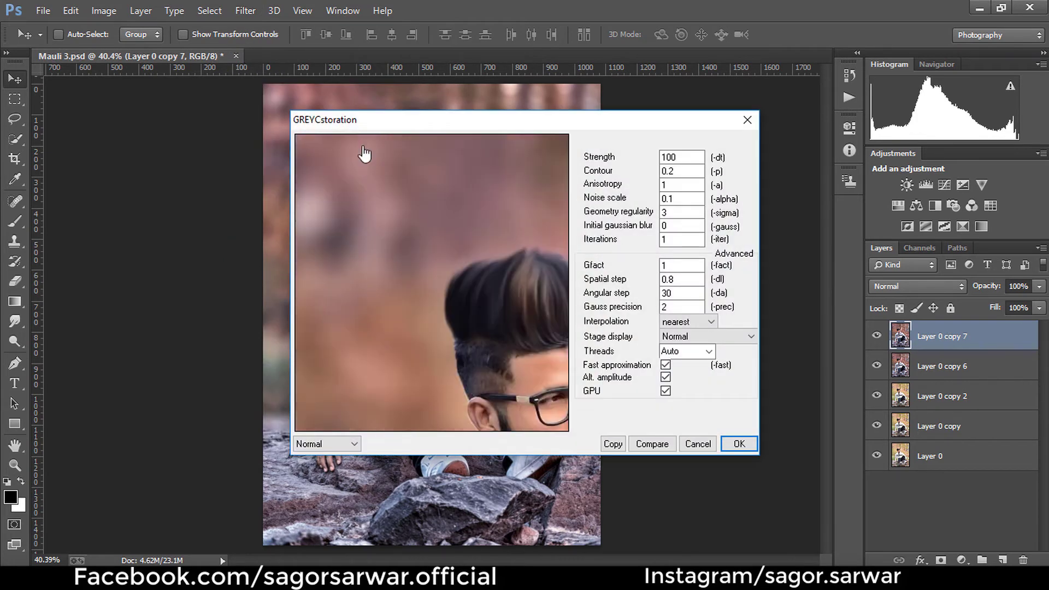
{"action": "left_click_drag", "start_coordinate": [423, 228], "coordinate": [413, 282]}
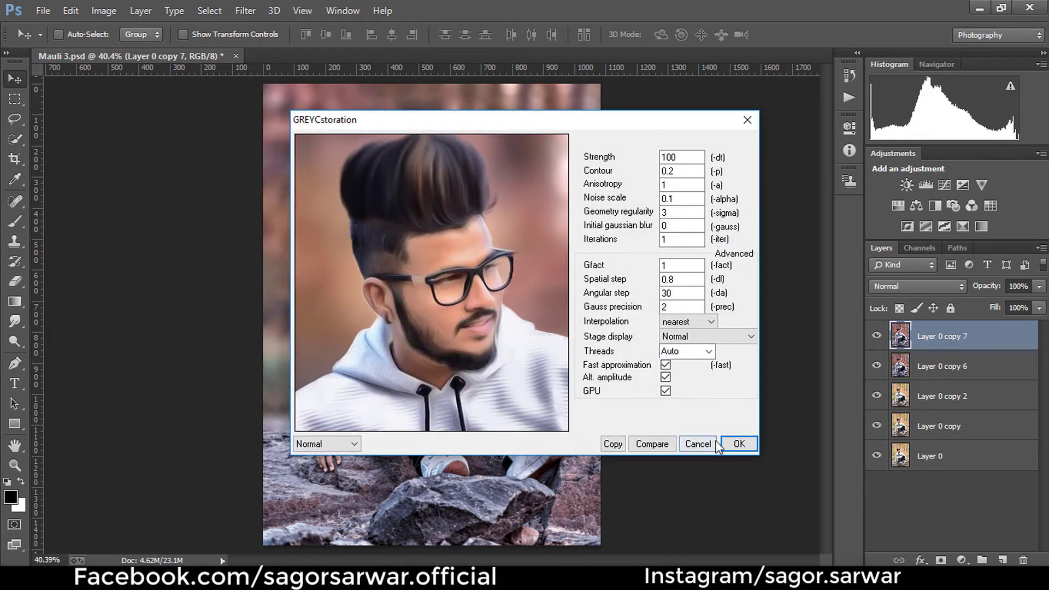
{"action": "left_click", "coordinate": [734, 444]}
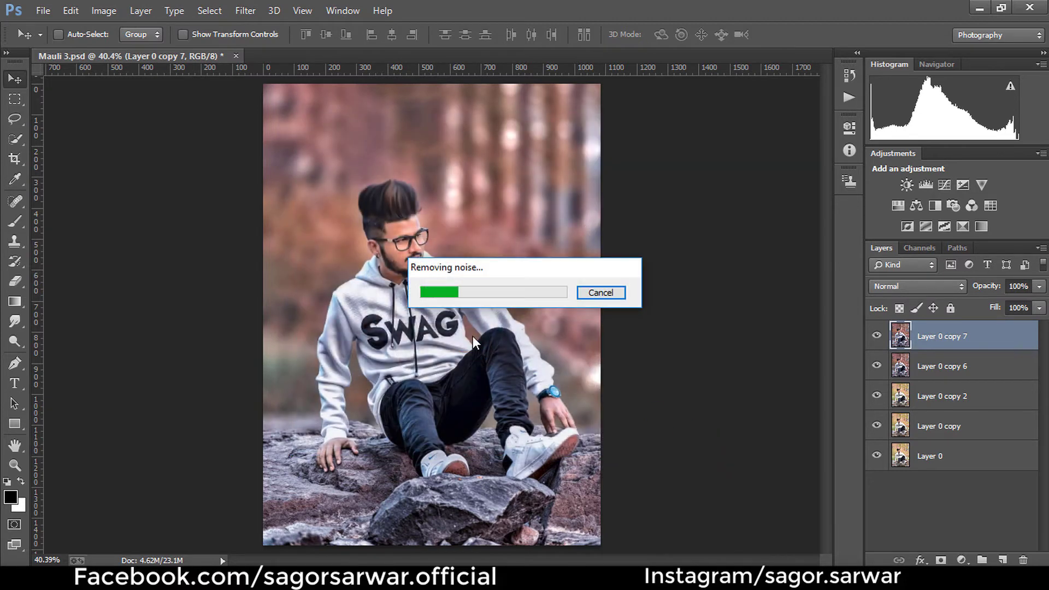
{"action": "left_click", "coordinate": [15, 281]}
- Try resizing the eraser on the upper body, then delete the smoothed Layer 0 copy 7
{"action": "key", "text": "ctrl+plus"}
{"action": "key", "text": "ctrl+plus"}
{"action": "left_click_drag", "start_coordinate": [372, 243], "coordinate": [370, 255]}
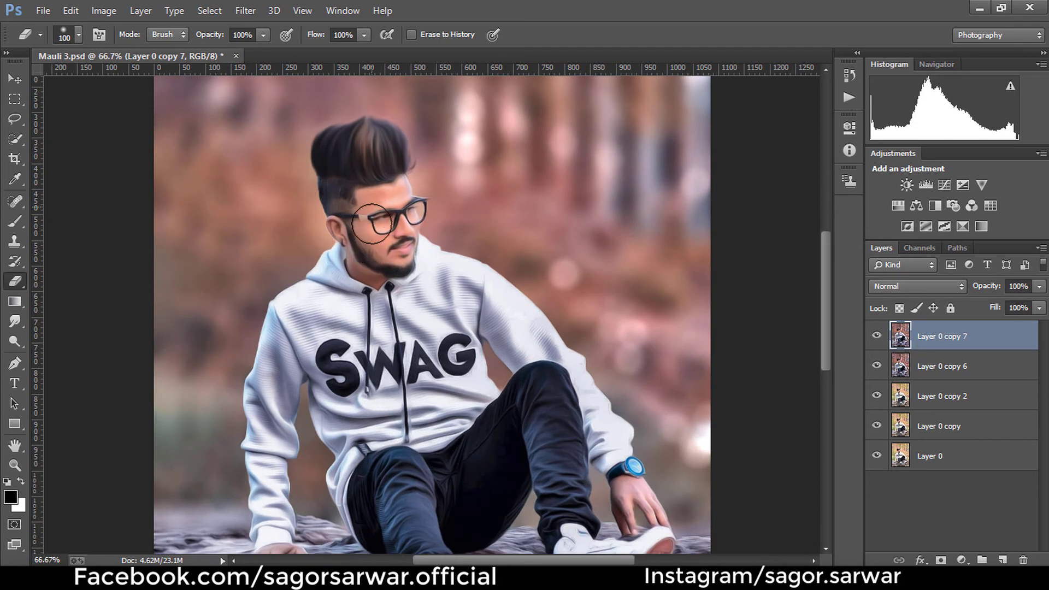
{"action": "key", "text": "bracketleft"}
{"action": "key", "text": "bracketleft"}
{"action": "key", "text": "bracketleft"}
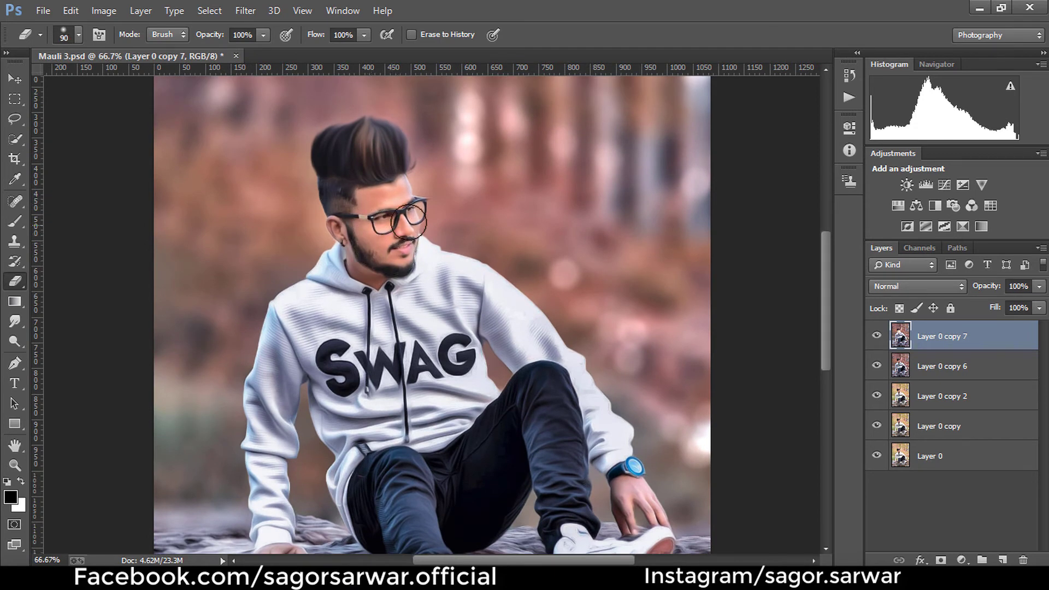
{"action": "scroll", "coordinate": [423, 196], "scroll_direction": "up", "scroll_amount": 1}
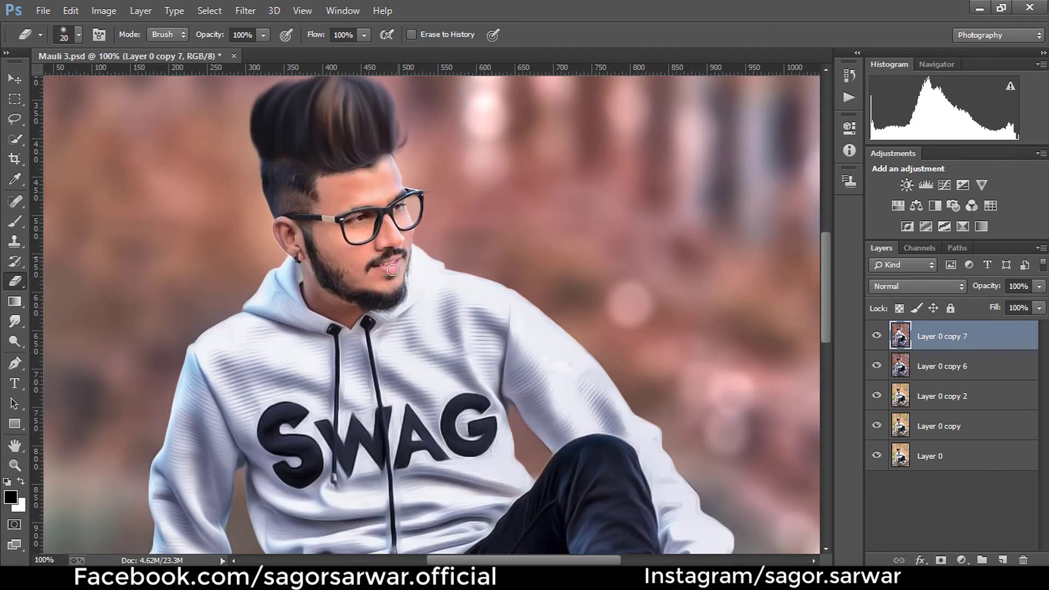
{"action": "key", "text": "bracketright"}
{"action": "key", "text": "ctrl+0"}
{"action": "scroll", "coordinate": [628, 296], "scroll_direction": "up", "scroll_amount": 3}
{"action": "scroll", "coordinate": [628, 296], "scroll_direction": "down", "scroll_amount": 3}
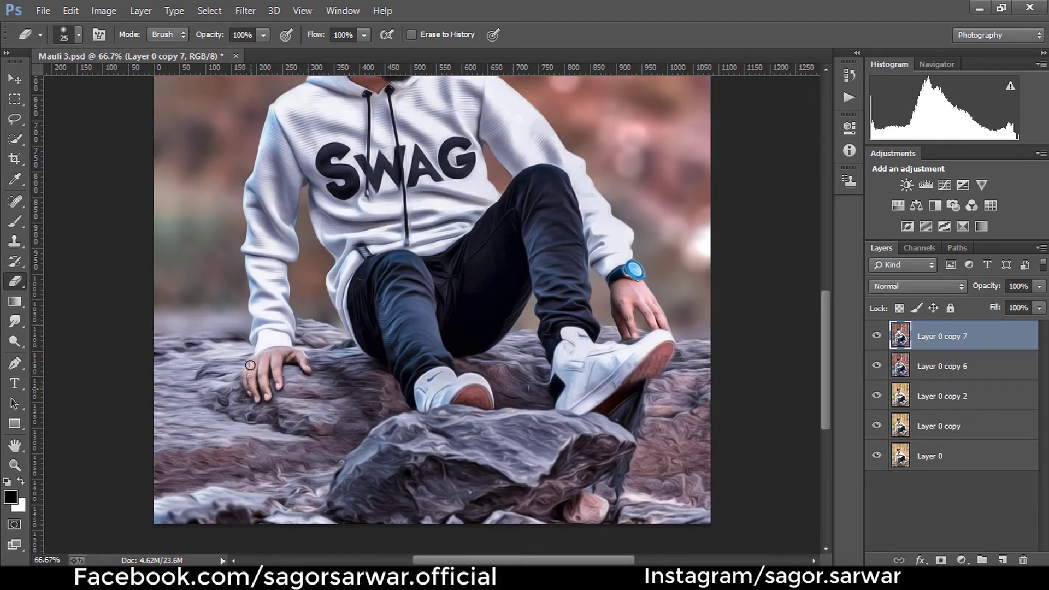
{"action": "key", "text": "ctrl+0"}
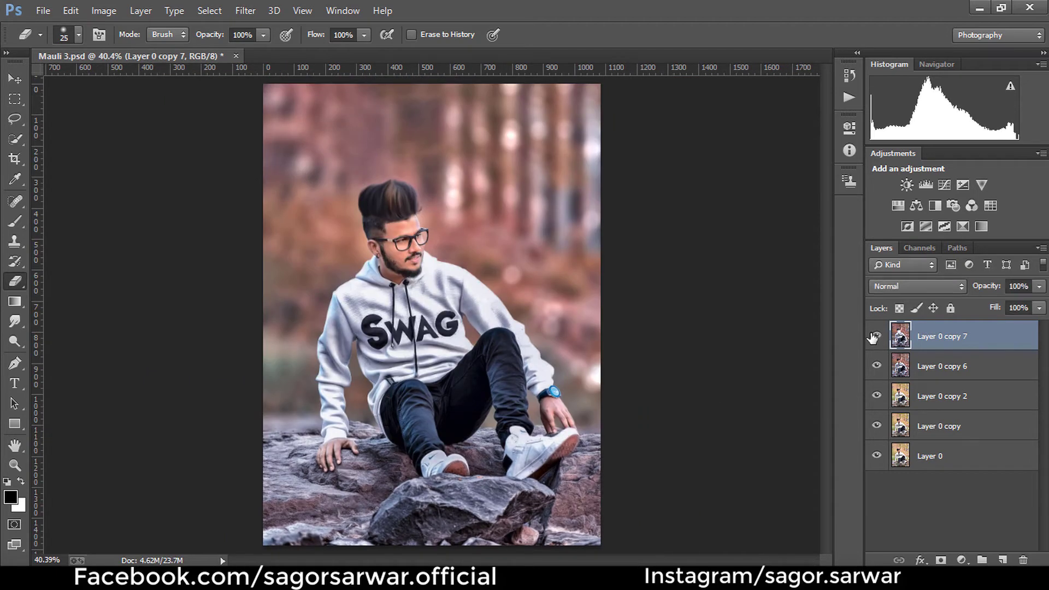
{"action": "key", "text": "Delete"}
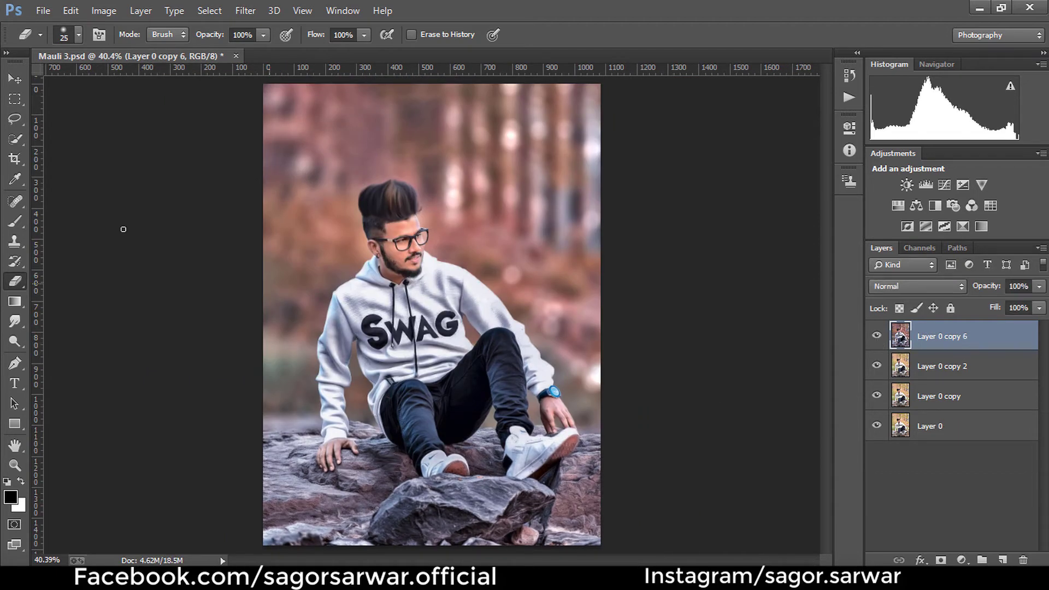
- Apply Color Efex Pro 3.0 Contrast Color Range with Color Contrast lowered to about 53%
{"action": "key", "text": "v"}
{"action": "left_click", "coordinate": [245, 11]}
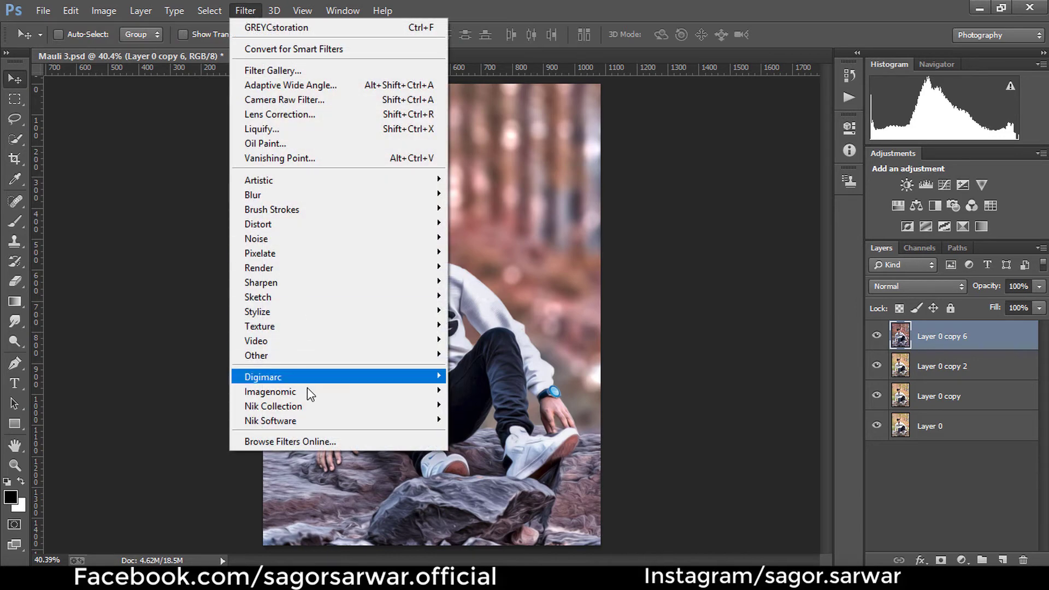
{"action": "mouse_move", "coordinate": [270, 421]}
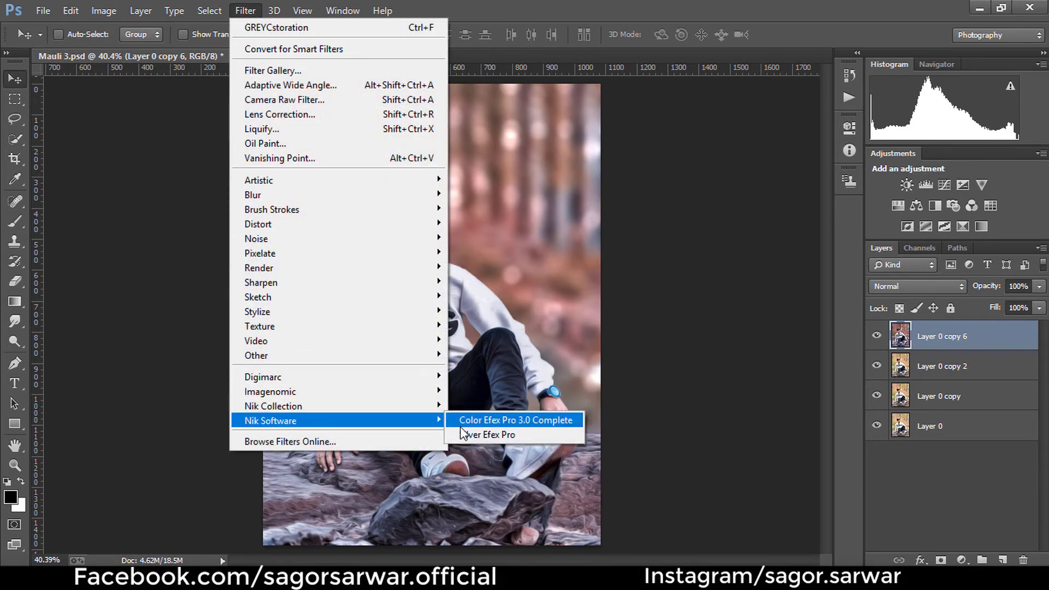
{"action": "left_click", "coordinate": [461, 422]}
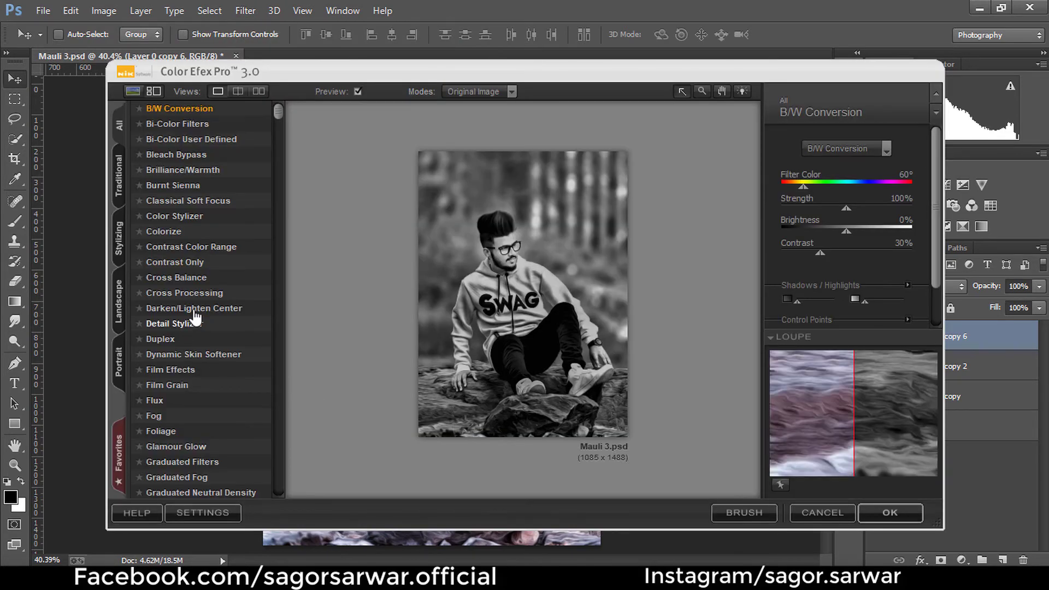
{"action": "left_click", "coordinate": [192, 247]}
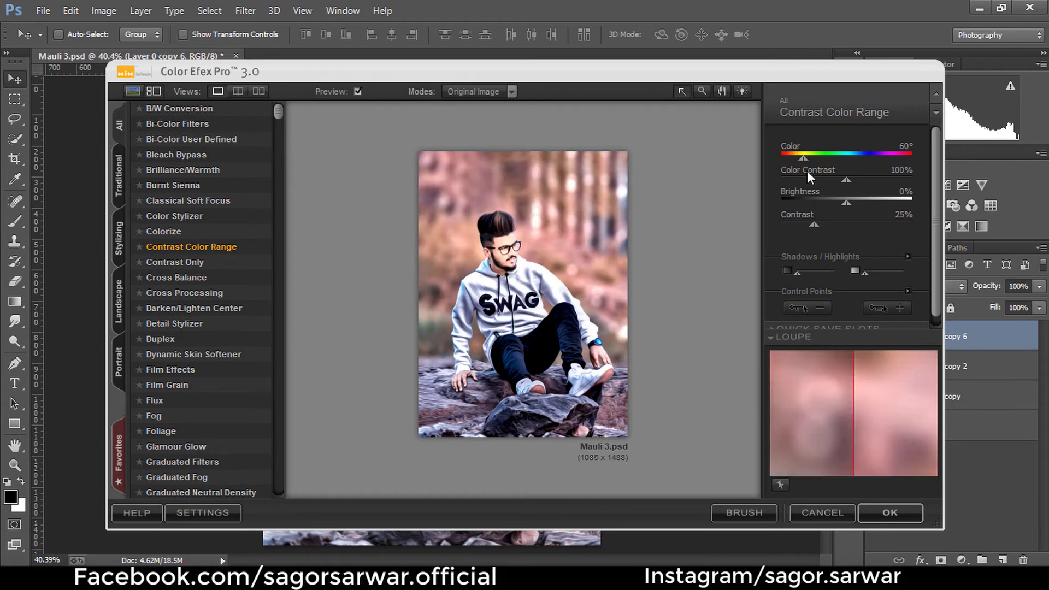
{"action": "left_click_drag", "start_coordinate": [808, 171], "coordinate": [815, 176]}
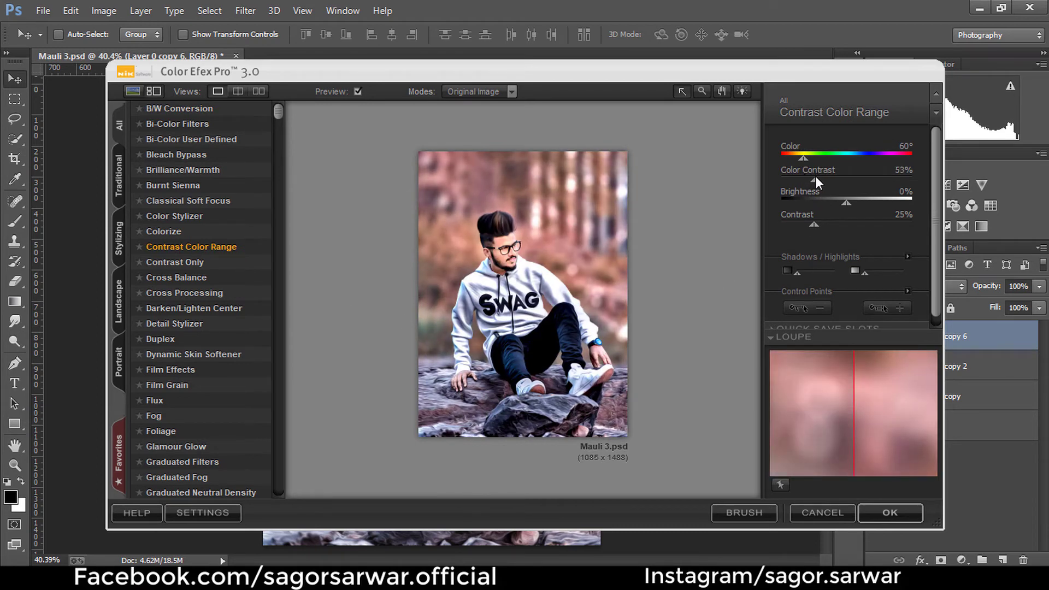
{"action": "left_click", "coordinate": [874, 513]}
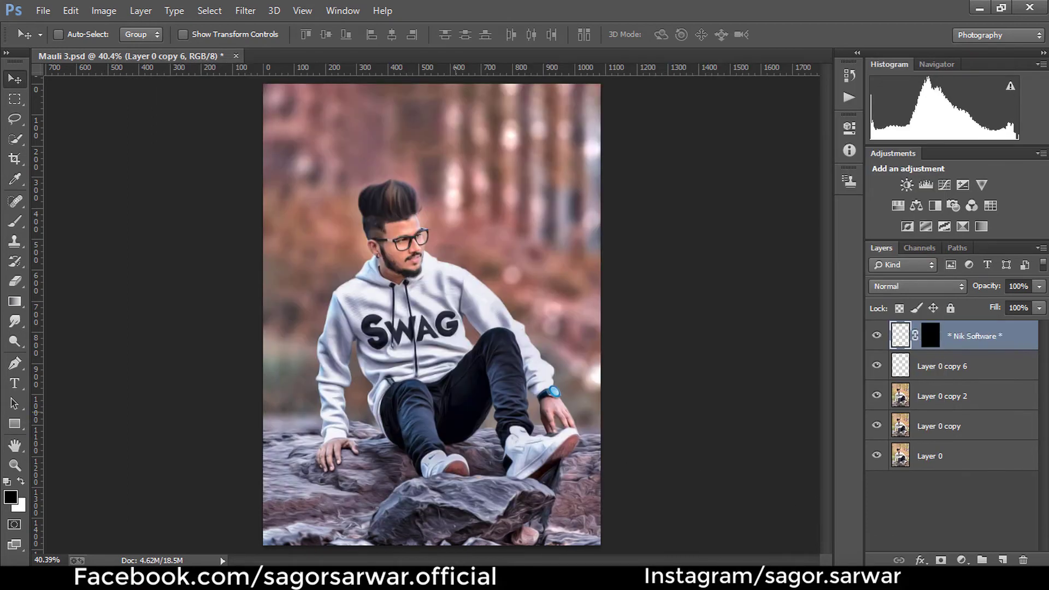
- Give the contrast layer a black mask and paint it back in white on forehead and neck
{"action": "left_click", "coordinate": [941, 560], "text": "alt"}
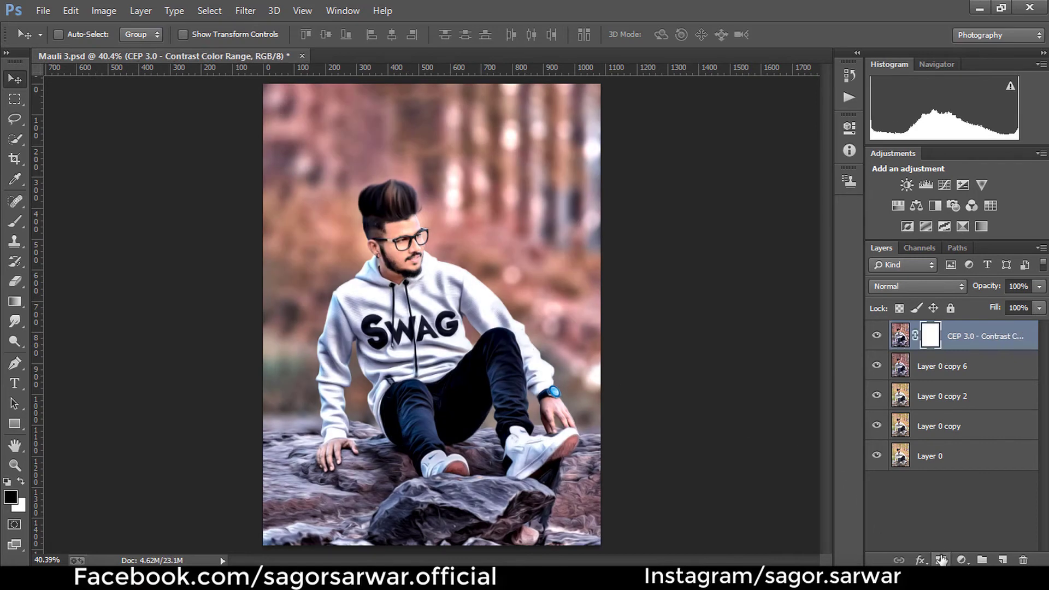
{"action": "left_click", "coordinate": [15, 221]}
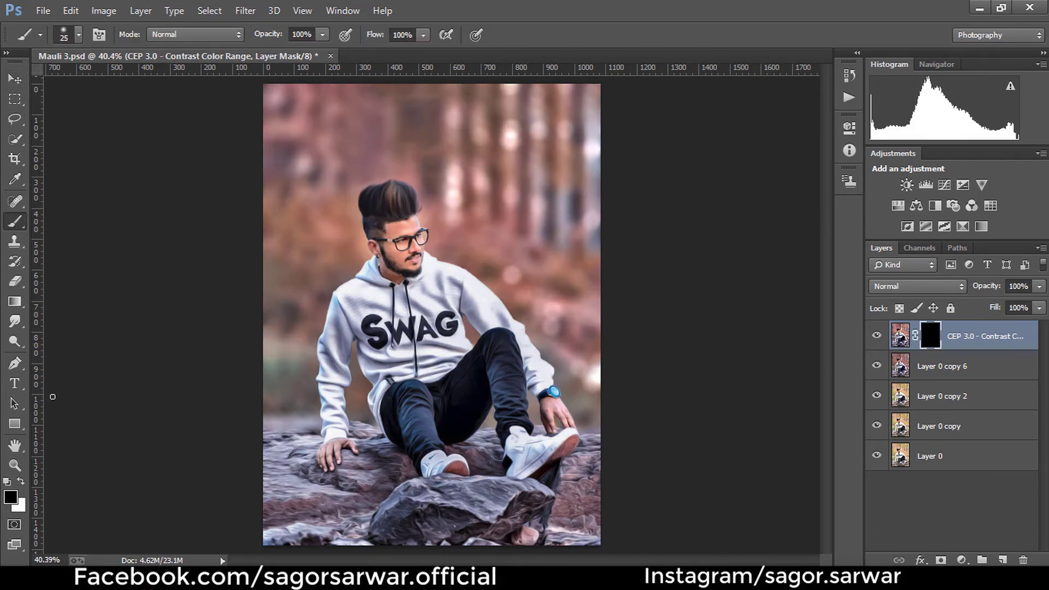
{"action": "left_click", "coordinate": [20, 480]}
{"action": "scroll", "coordinate": [366, 216], "scroll_direction": "up", "scroll_amount": 1}
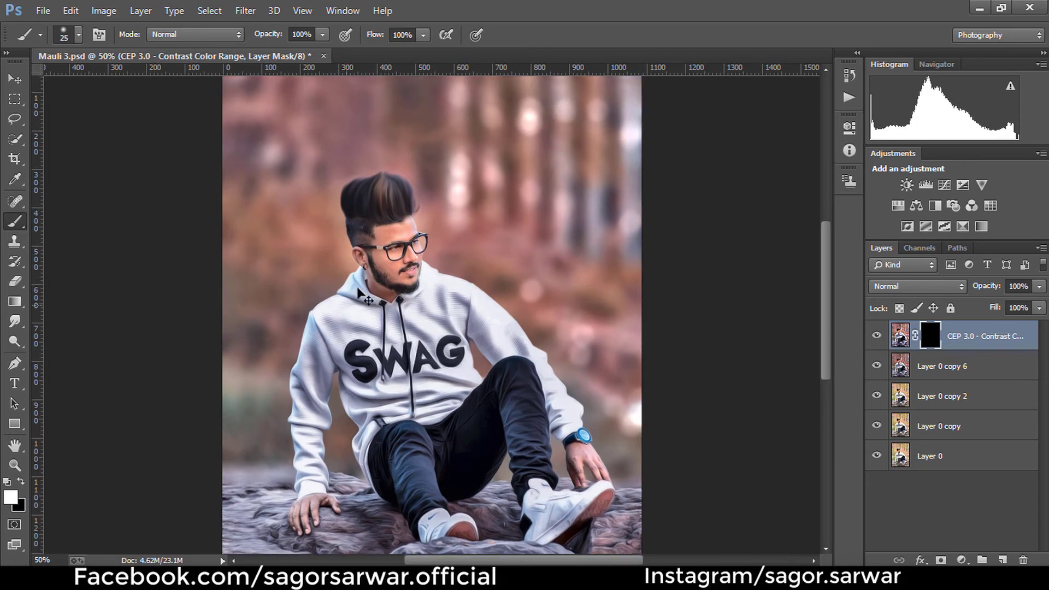
{"action": "scroll", "coordinate": [365, 216], "scroll_direction": "up", "scroll_amount": 1}
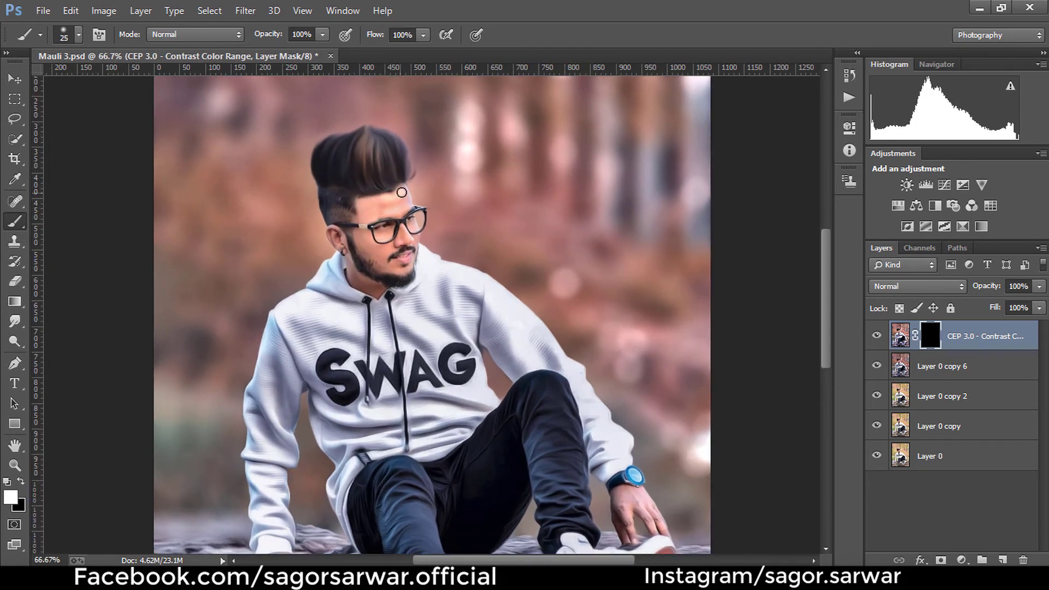
{"action": "left_click_drag", "start_coordinate": [402, 192], "coordinate": [380, 216]}
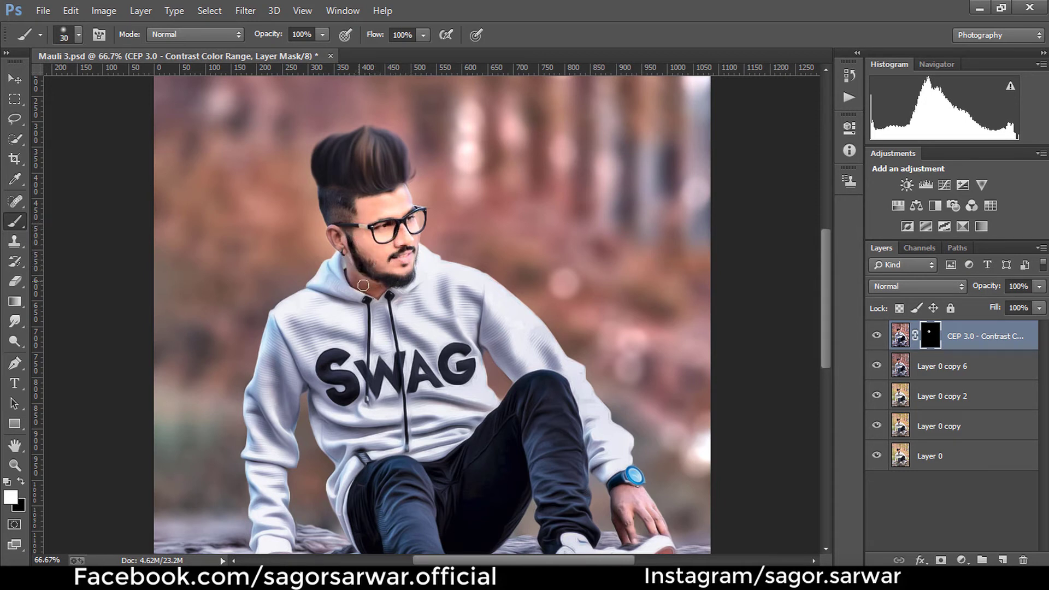
{"action": "left_click_drag", "start_coordinate": [363, 285], "coordinate": [334, 234]}
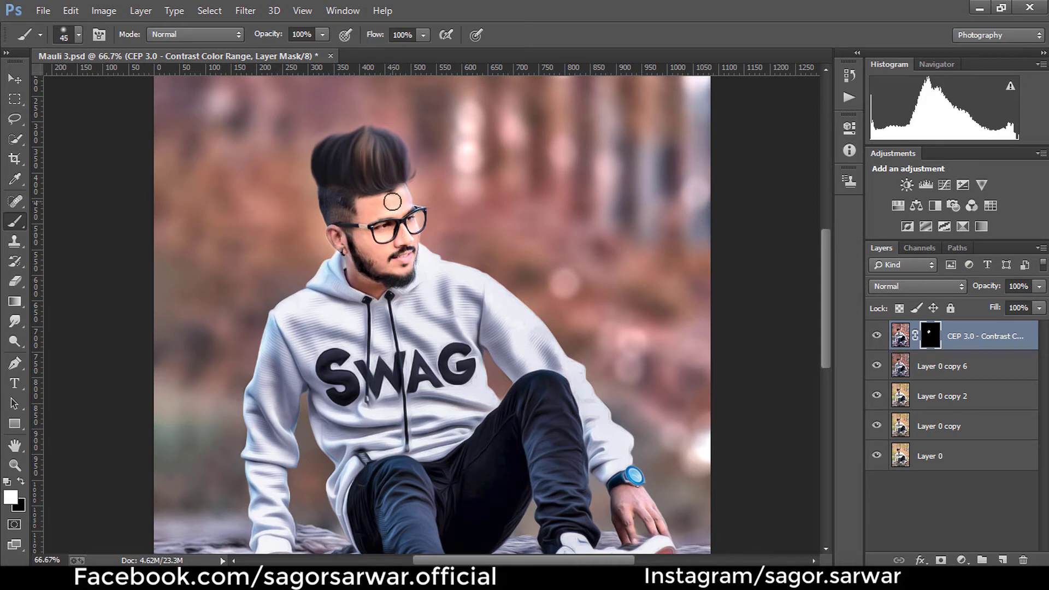
- Delete the masked contrast layer and an extra duplicate of Layer 0 copy 6
{"action": "key", "text": "ctrl+0"}
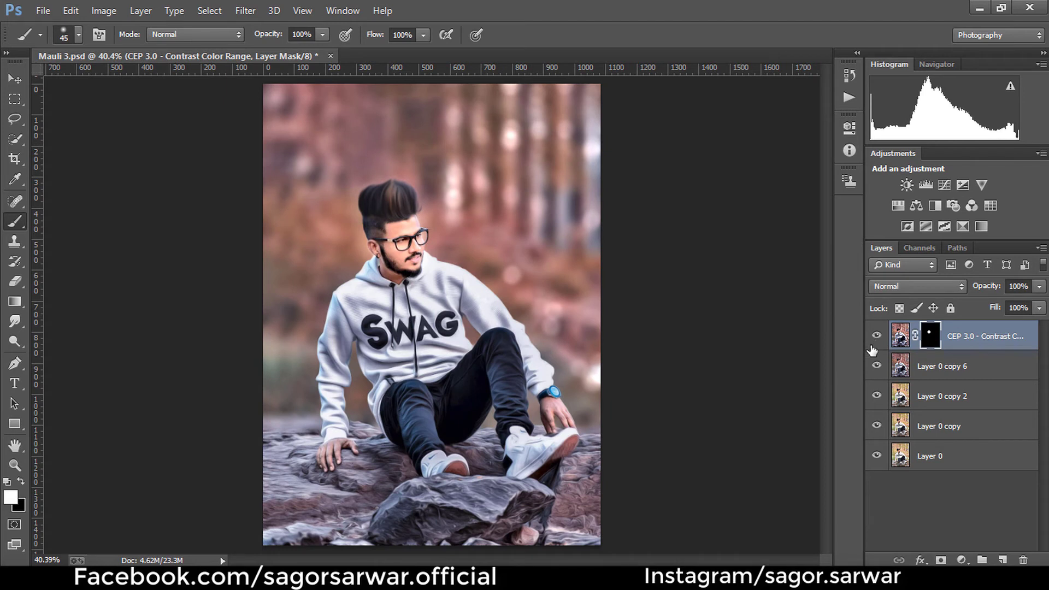
{"action": "key", "text": "Delete"}
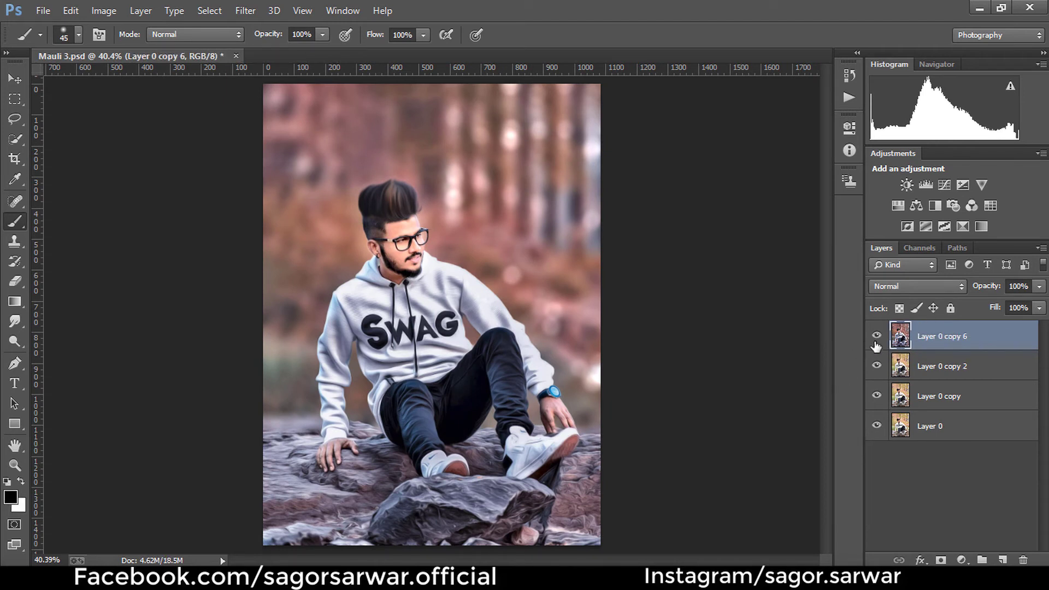
{"action": "key", "text": "ctrl+j"}
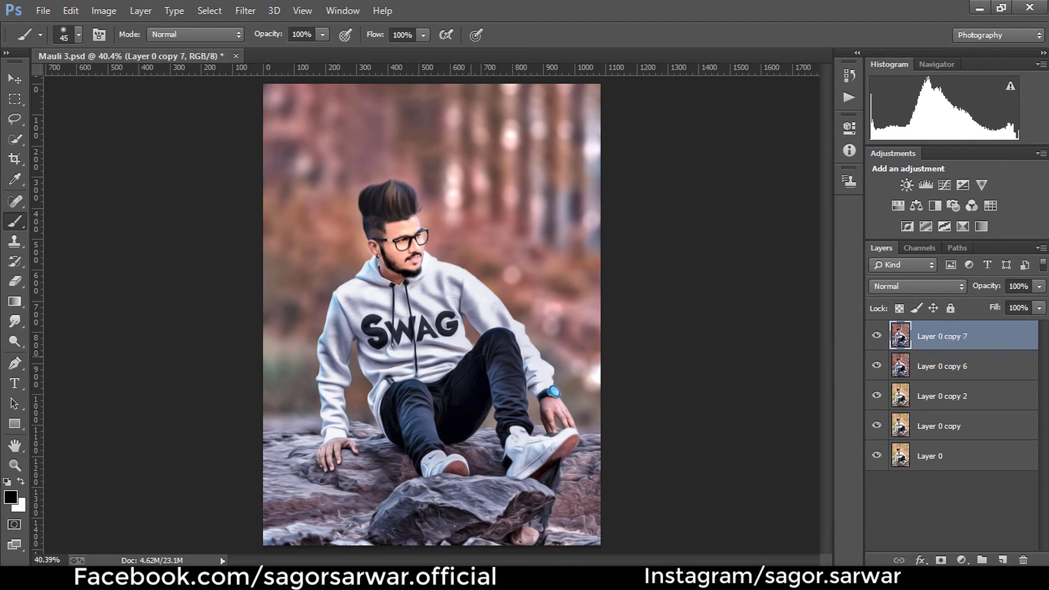
{"action": "key", "text": "Delete"}
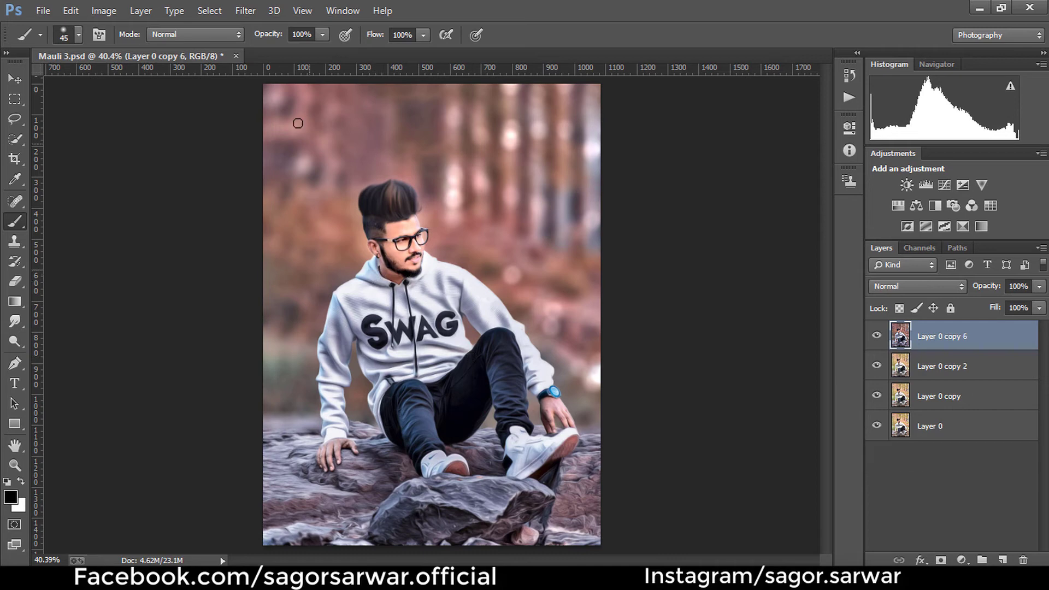
{"action": "left_click", "coordinate": [246, 11]}
{"action": "mouse_move", "coordinate": [270, 420]}
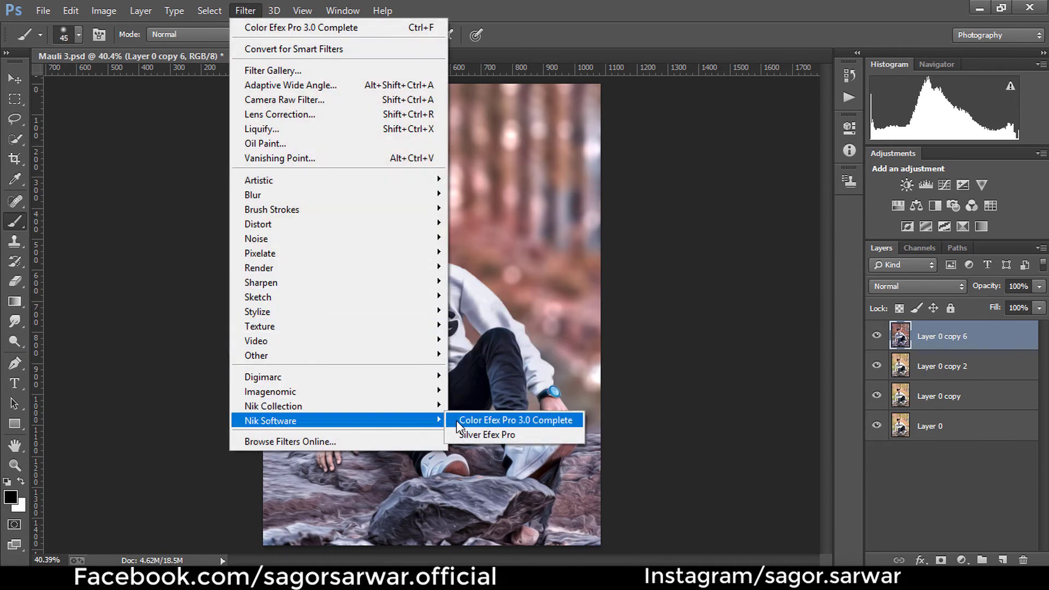
- Apply Tonal Contrast with highlights +100, midtones +90, shadows -23 and saturation -12
{"action": "left_click", "coordinate": [464, 422]}
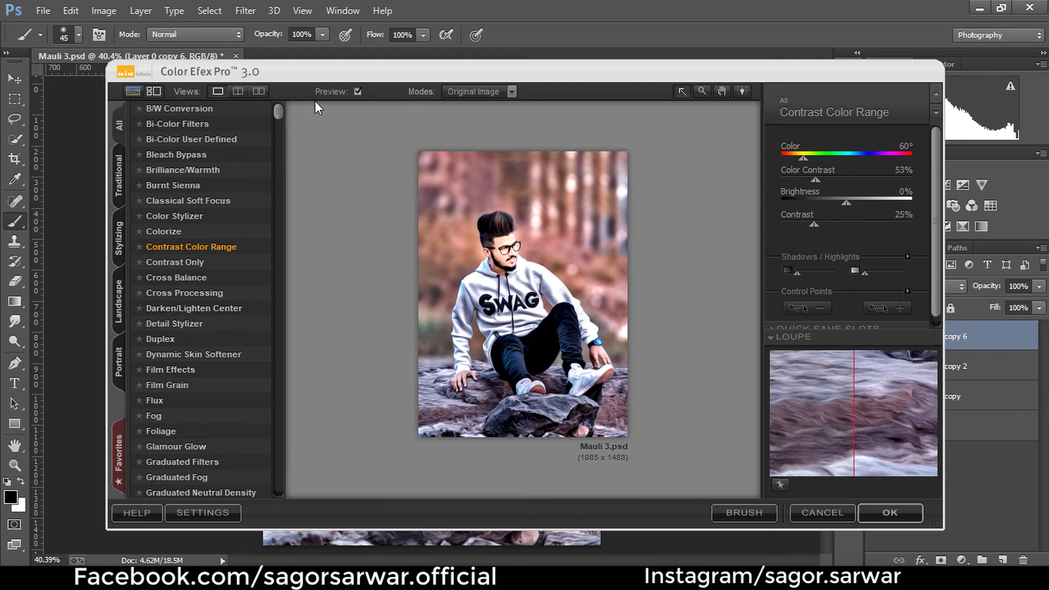
{"action": "left_click_drag", "start_coordinate": [279, 112], "coordinate": [283, 471]}
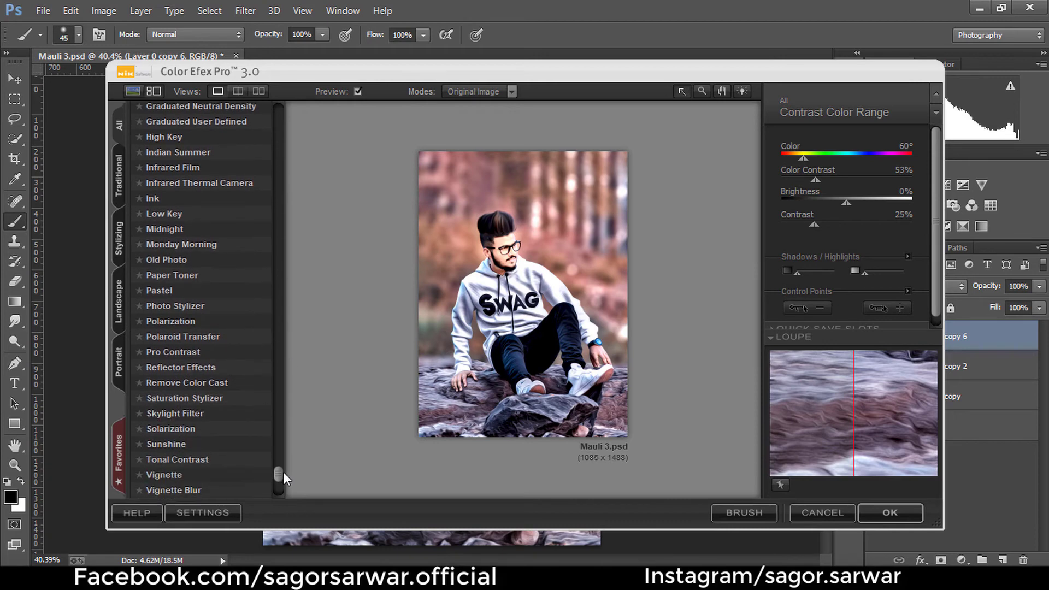
{"action": "left_click", "coordinate": [166, 458]}
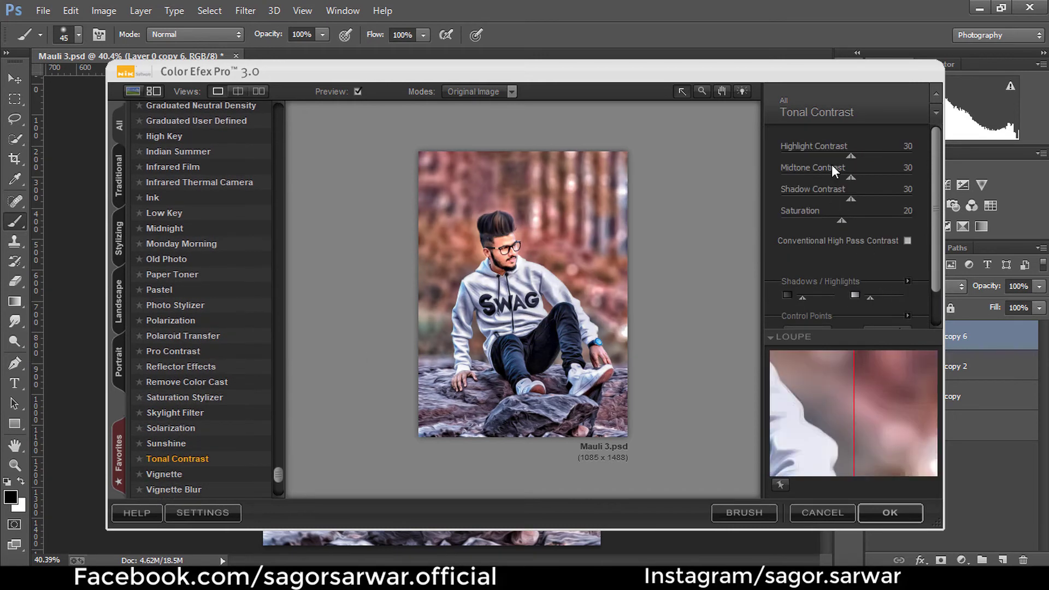
{"action": "left_click_drag", "start_coordinate": [904, 153], "coordinate": [921, 153]}
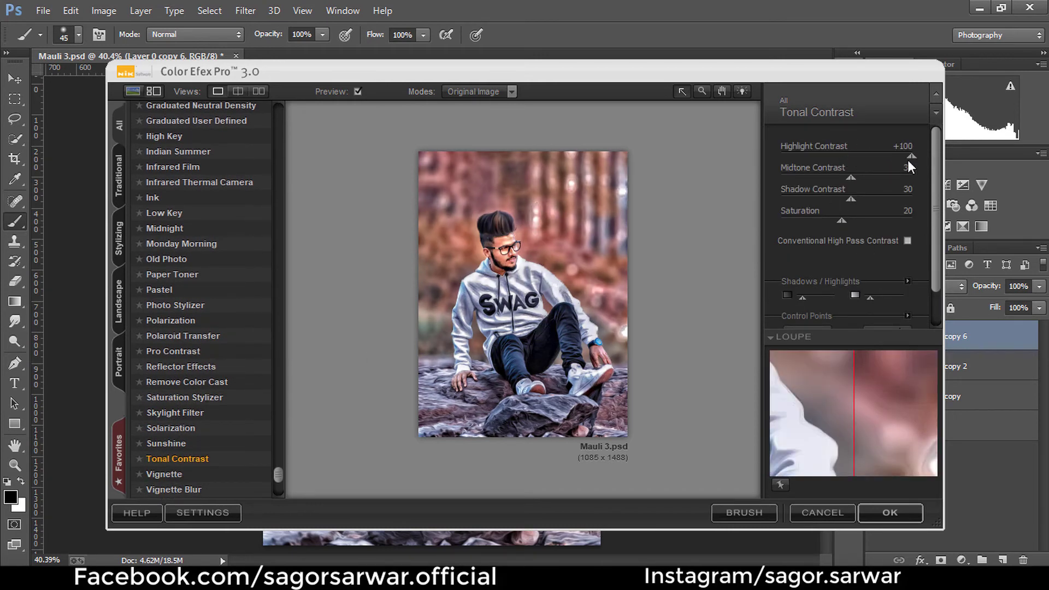
{"action": "left_click_drag", "start_coordinate": [851, 175], "coordinate": [904, 172]}
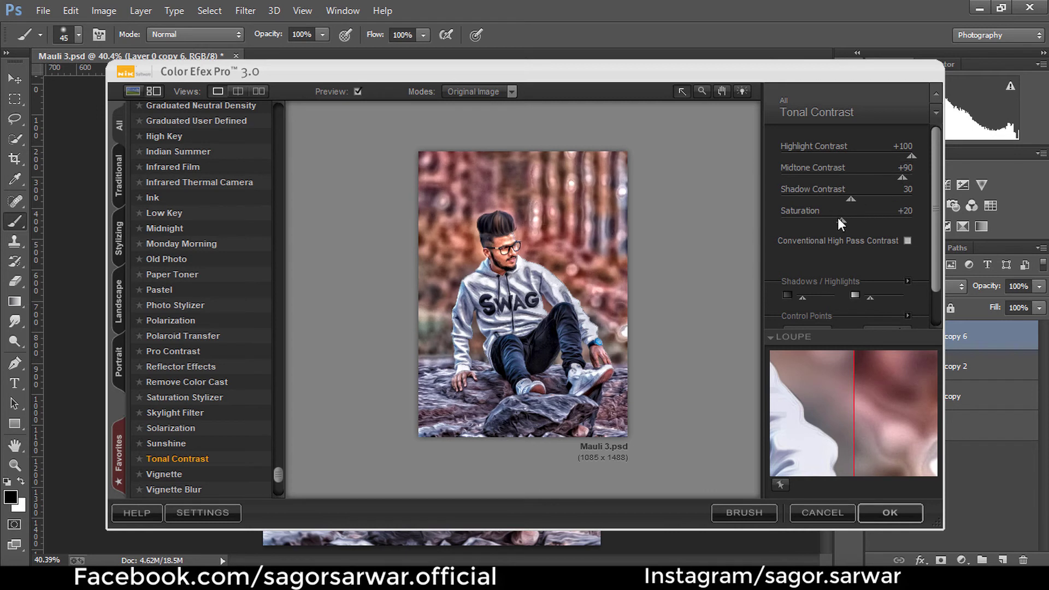
{"action": "left_click_drag", "start_coordinate": [839, 218], "coordinate": [792, 218]}
{"action": "left_click_drag", "start_coordinate": [844, 198], "coordinate": [808, 198]}
{"action": "left_click", "coordinate": [887, 512]}
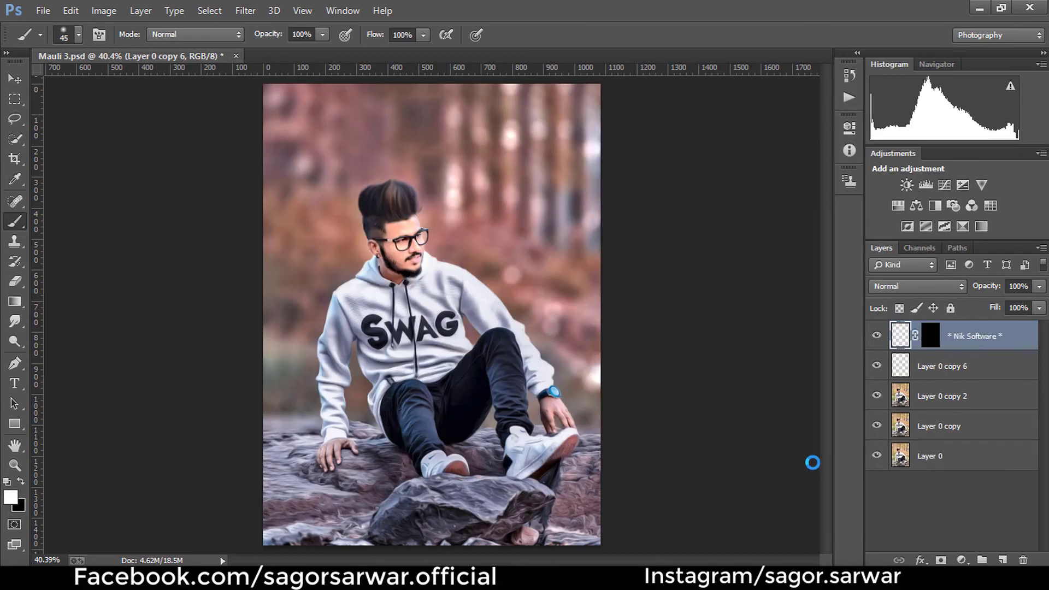
- Add an inverted black mask to Tonal Contrast and paint it onto the rocks with a 300 brush
{"action": "left_click", "coordinate": [940, 560]}
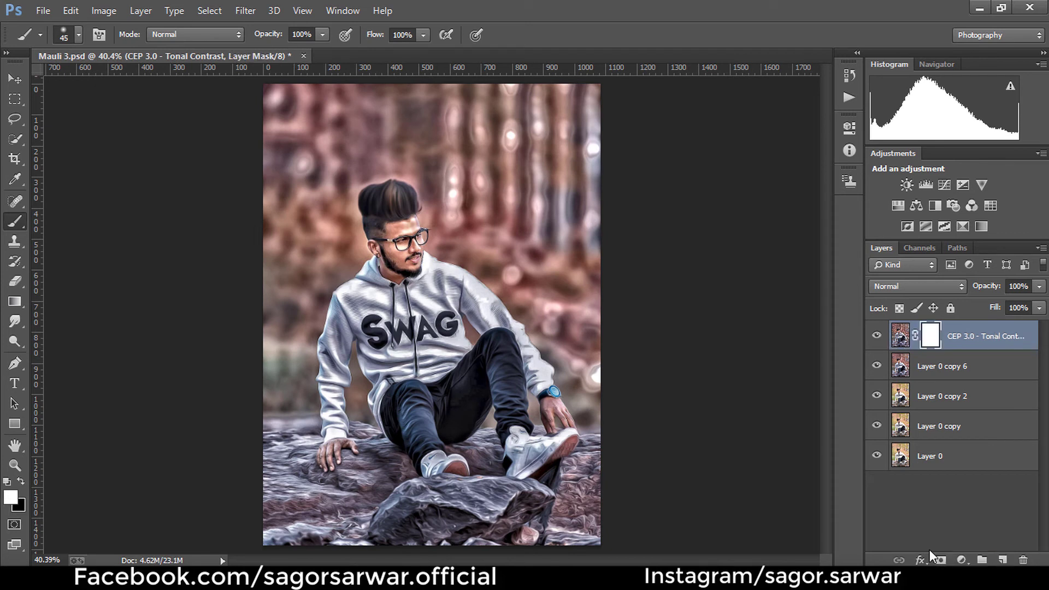
{"action": "key", "text": "ctrl+i"}
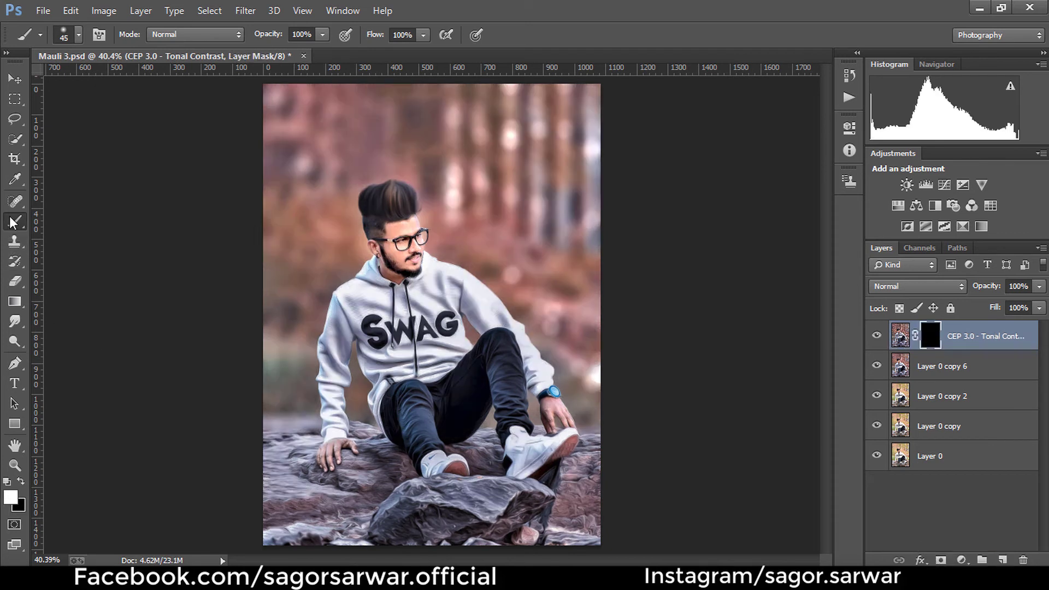
{"action": "key", "text": "bracketright"}
{"action": "key", "text": "bracketright"}
{"action": "key", "text": "bracketright"}
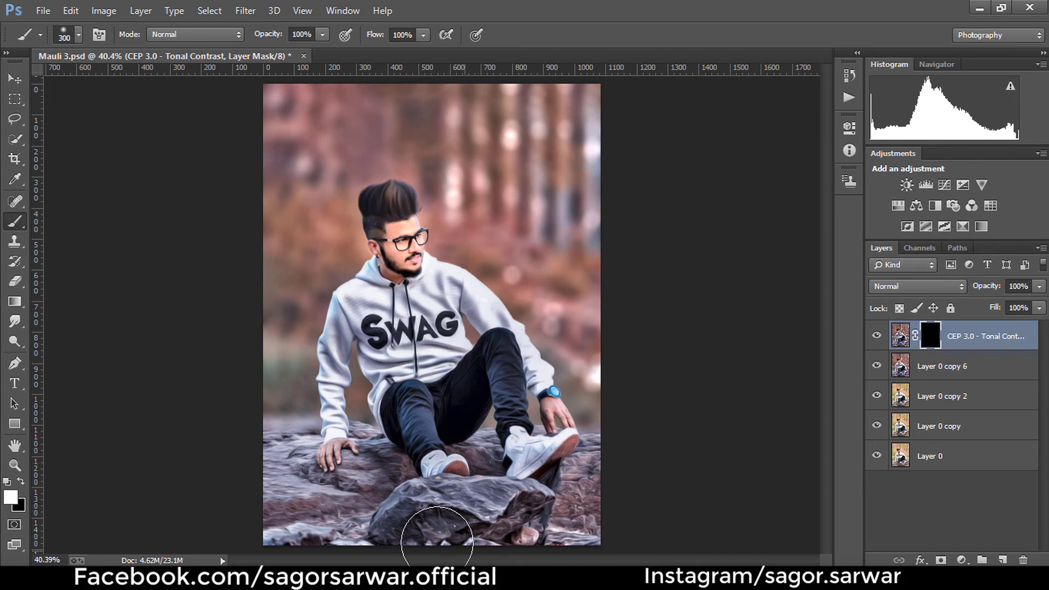
{"action": "left_click_drag", "start_coordinate": [565, 486], "coordinate": [267, 464]}
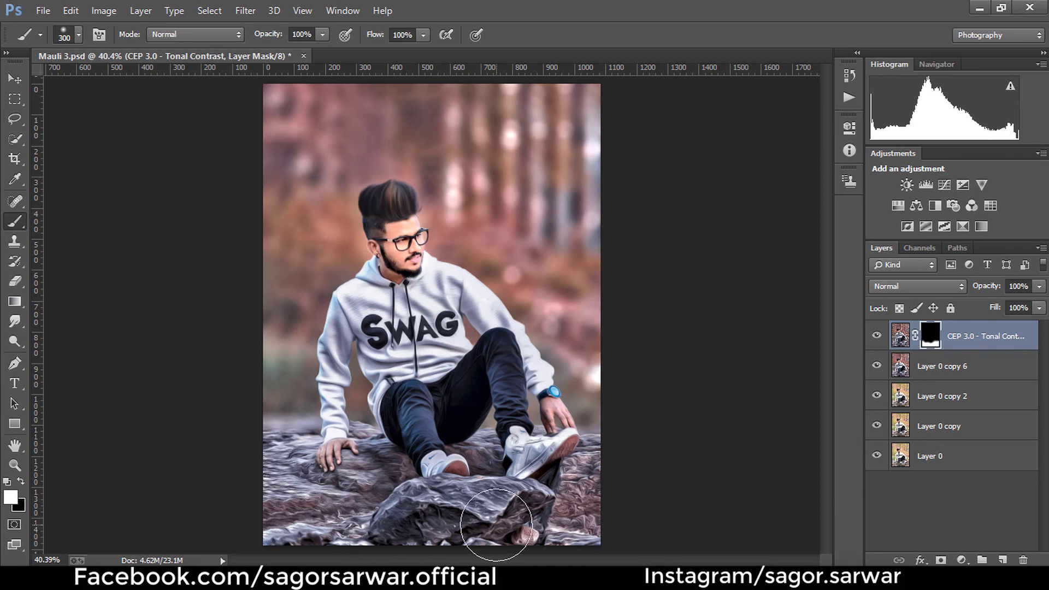
- Refine the mask over both shoes with a 100 brush and compare before and after
{"action": "key", "text": "bracketleft"}
{"action": "key", "text": "bracketleft"}
{"action": "key", "text": "bracketleft"}
{"action": "key", "text": "x"}
{"action": "left_click_drag", "start_coordinate": [519, 457], "coordinate": [544, 450]}
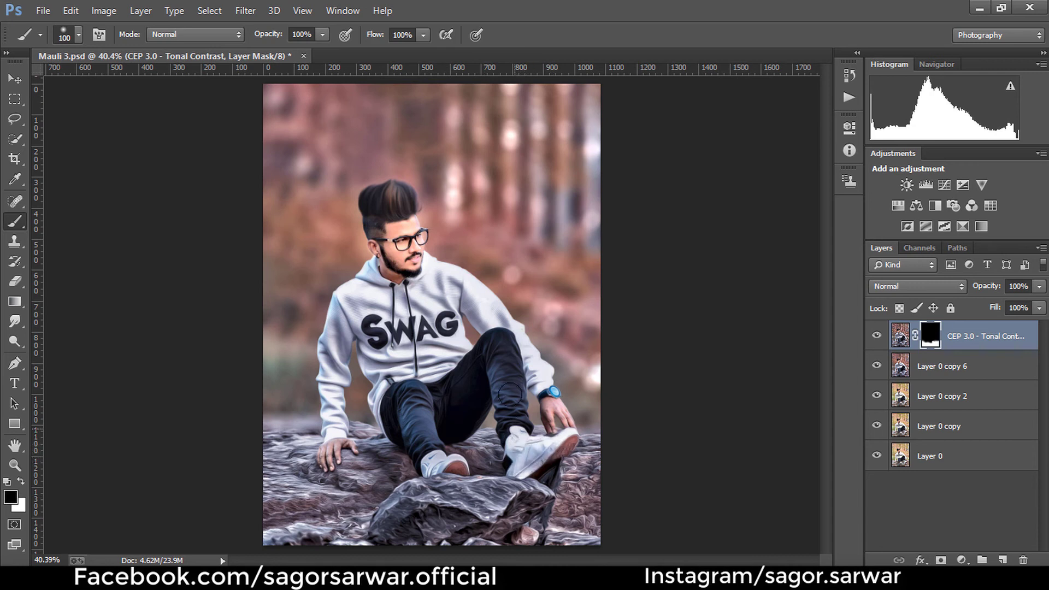
{"action": "key", "text": "x"}
{"action": "left_click_drag", "start_coordinate": [431, 453], "coordinate": [433, 458]}
{"action": "key", "text": "x"}
{"action": "key", "text": "x"}
{"action": "left_click", "coordinate": [877, 341]}
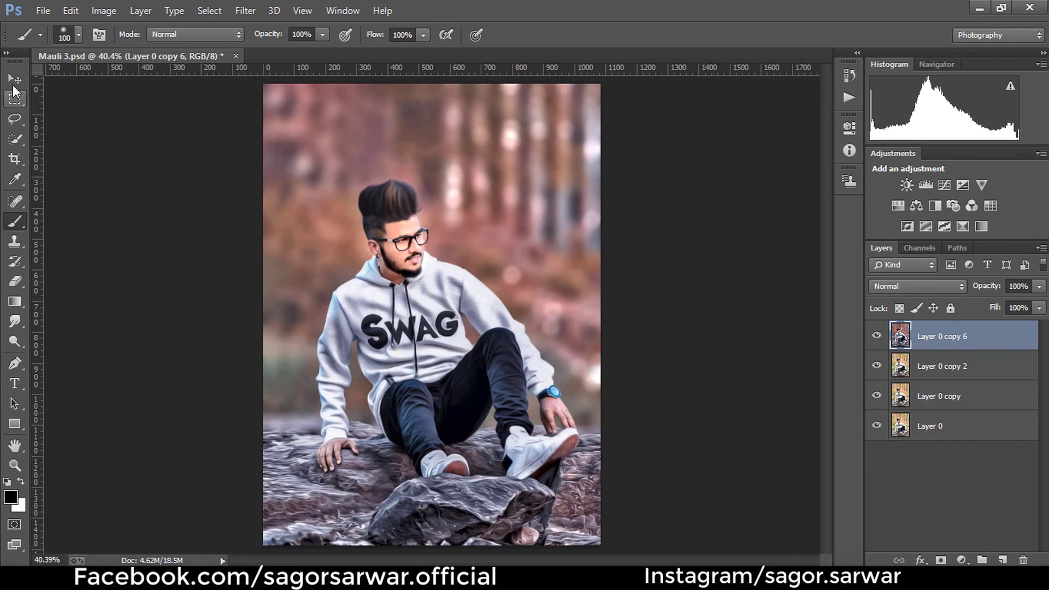
- Merge Layer 0 copy 6, copy 2 and copy into a single Layer 0 copy 6
{"action": "left_click", "coordinate": [12, 83]}
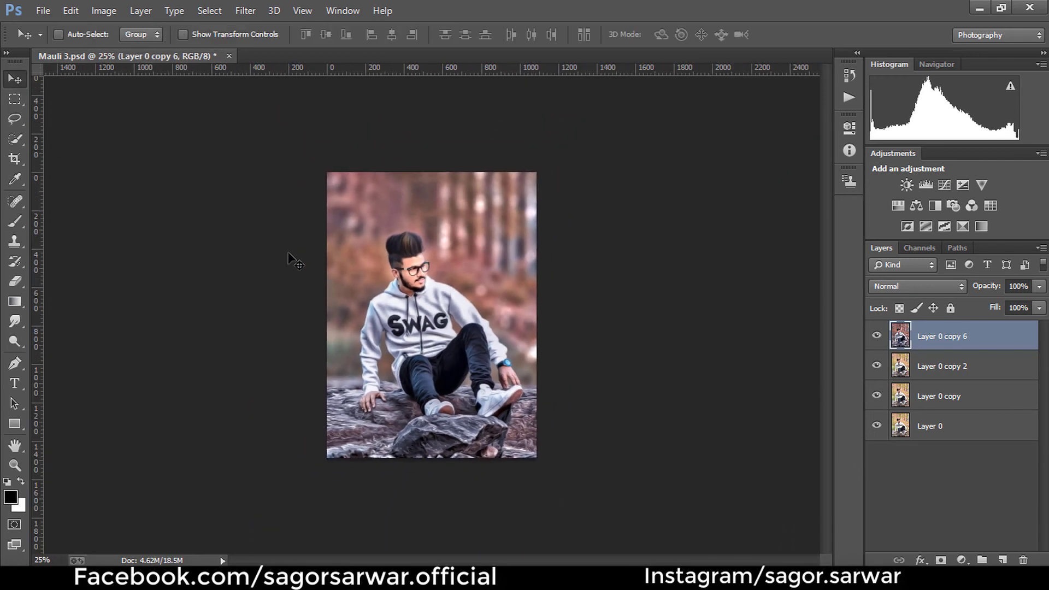
{"action": "key", "text": "ctrl+0"}
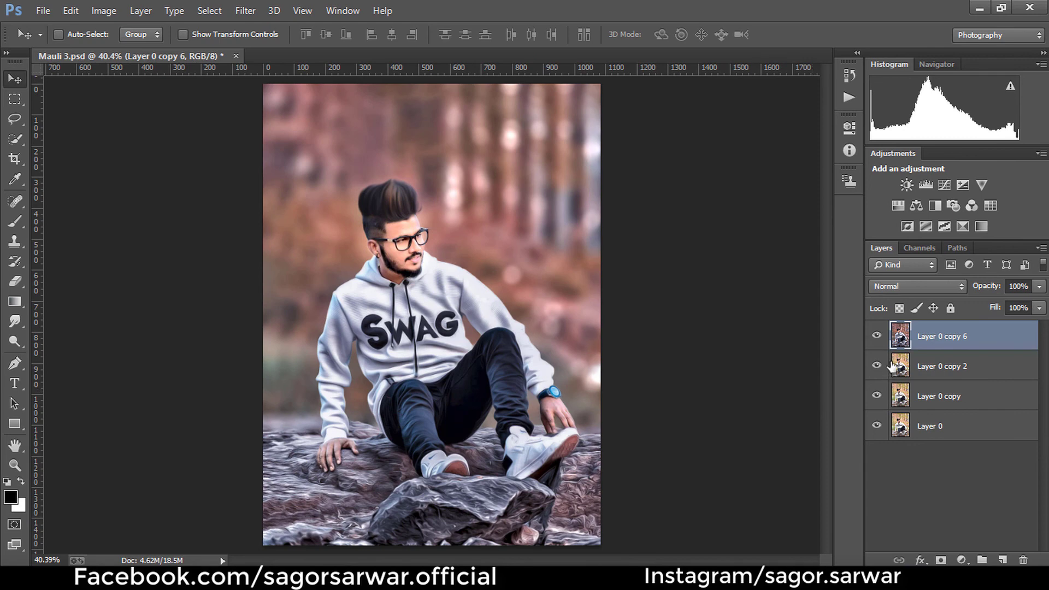
{"action": "left_click", "coordinate": [939, 396], "text": "shift"}
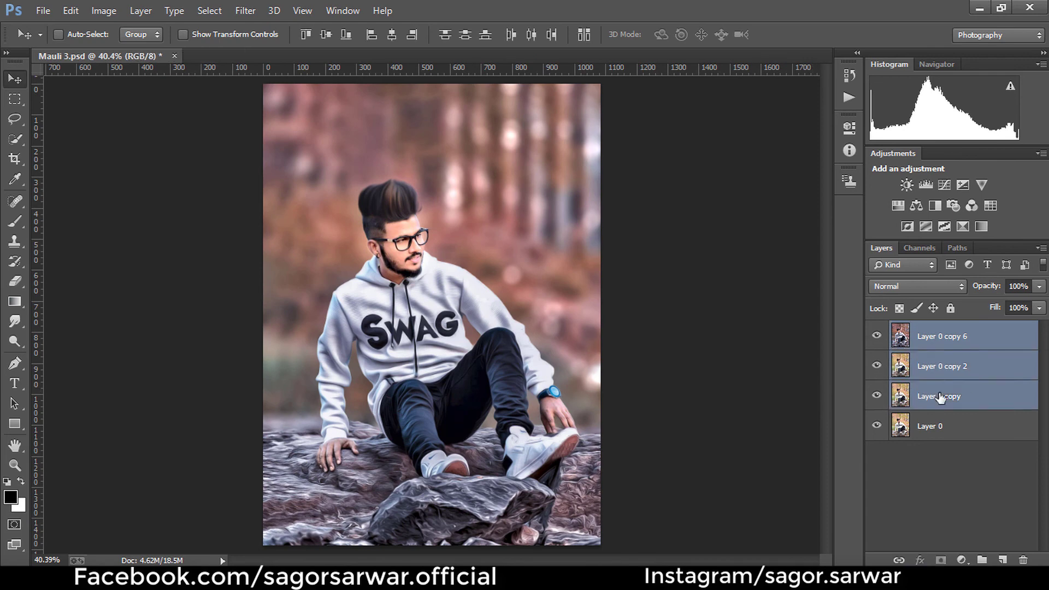
{"action": "key", "text": "ctrl+e"}
- In Camera Raw, lower exposure slightly and tweak contrast and shadows on Layer 0 copy 6
{"action": "left_click", "coordinate": [245, 10]}
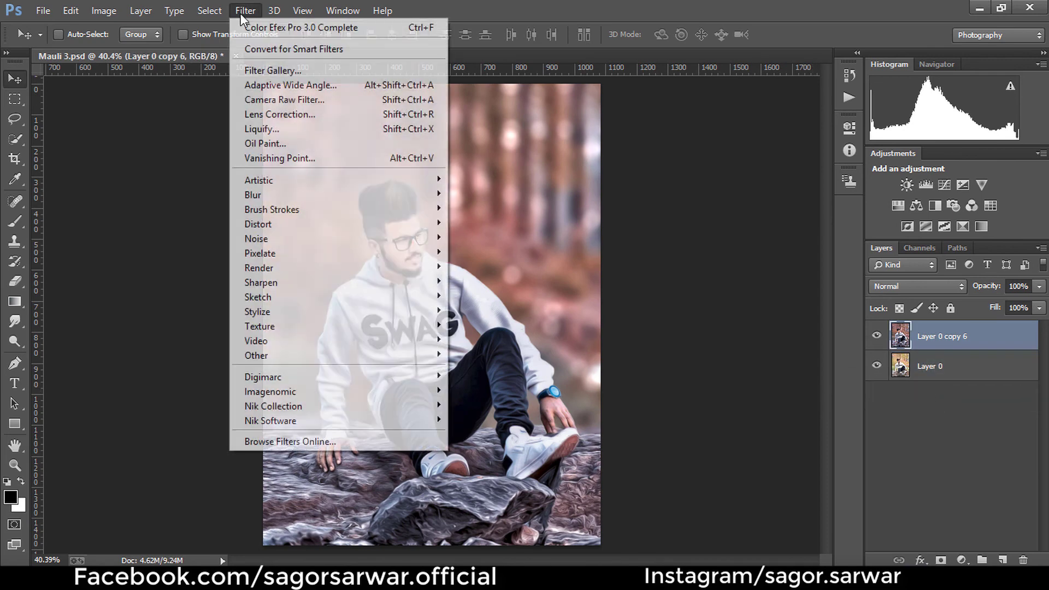
{"action": "left_click", "coordinate": [290, 98]}
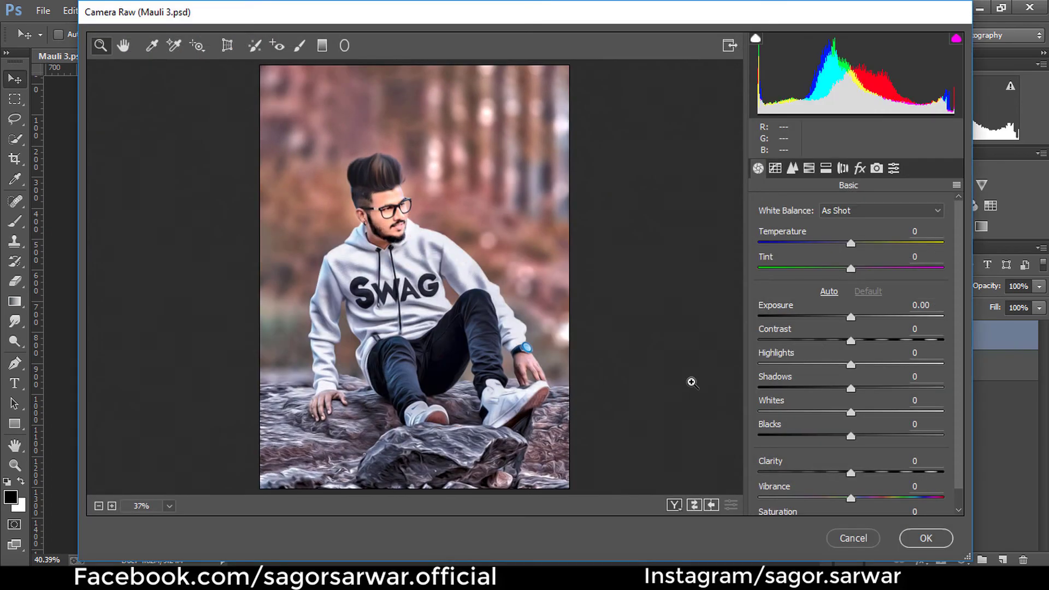
{"action": "mouse_move", "coordinate": [850, 317]}
{"action": "left_mouse_down"}
{"action": "mouse_move", "coordinate": [856, 364]}
{"action": "mouse_move", "coordinate": [809, 388]}
{"action": "mouse_move", "coordinate": [852, 411]}
{"action": "mouse_move", "coordinate": [843, 388]}
{"action": "left_mouse_up"}
{"action": "left_click", "coordinate": [855, 364]}
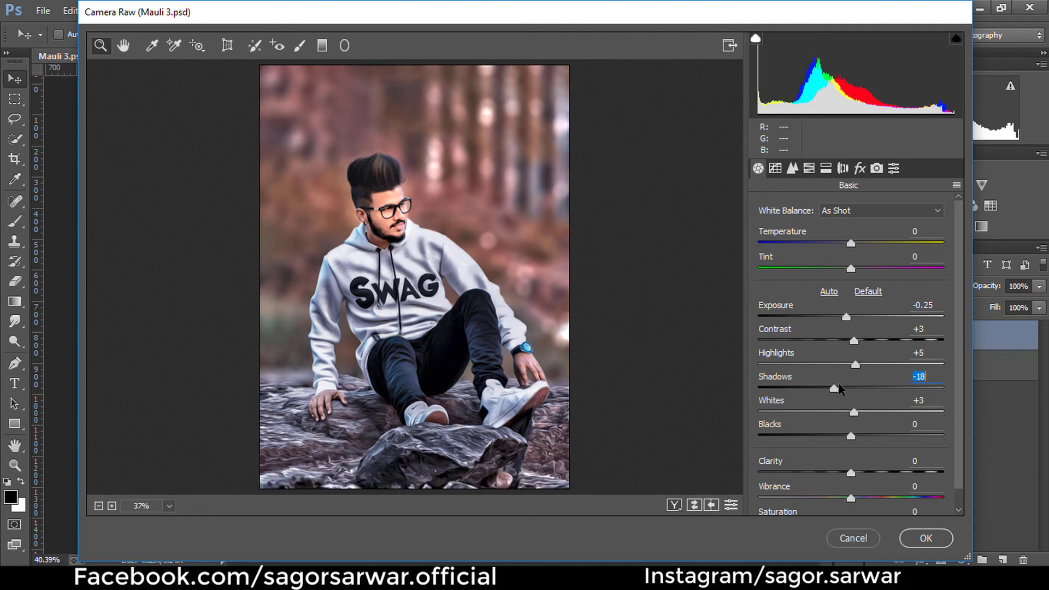
{"action": "left_click_drag", "start_coordinate": [851, 472], "coordinate": [856, 472]}
- Add slight sharpening, noise reduction 22, and mute orange saturation to -19
{"action": "left_click", "coordinate": [775, 167]}
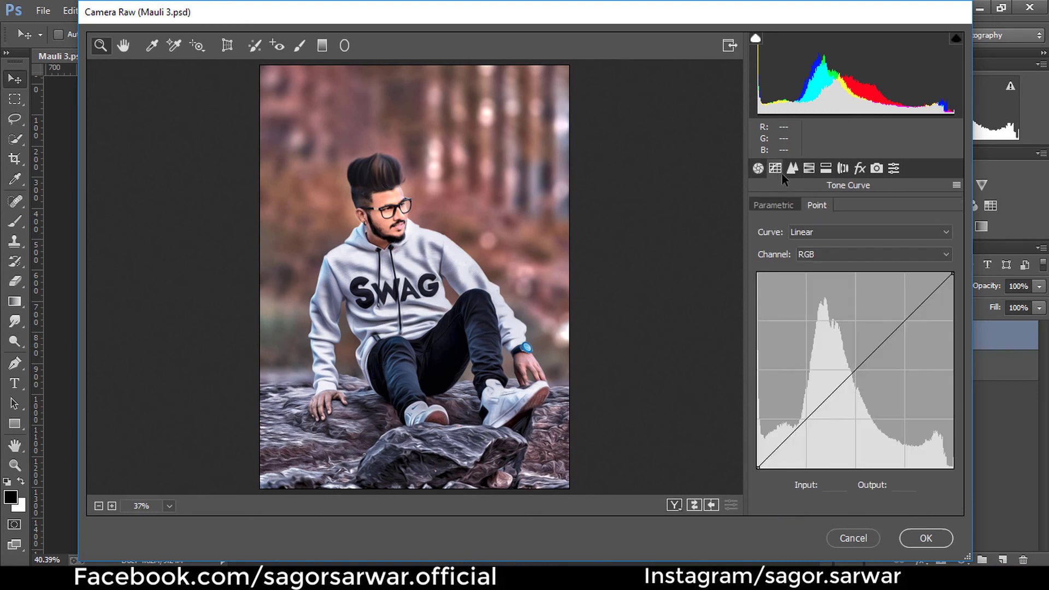
{"action": "left_click_drag", "start_coordinate": [789, 230], "coordinate": [794, 231]}
{"action": "left_click_drag", "start_coordinate": [758, 358], "coordinate": [794, 358]}
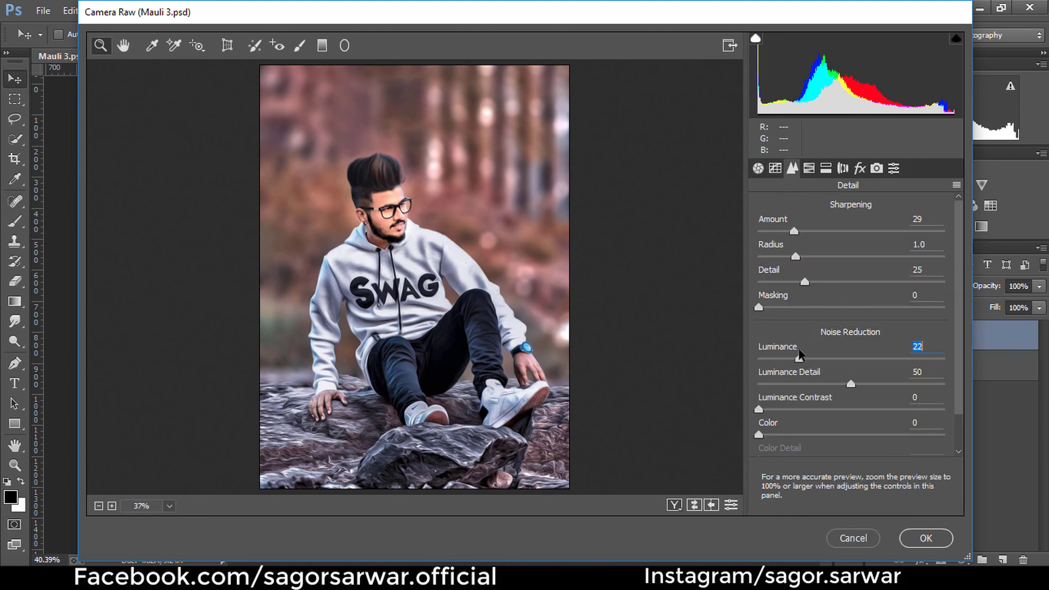
{"action": "left_click", "coordinate": [809, 168]}
{"action": "left_click", "coordinate": [802, 229]}
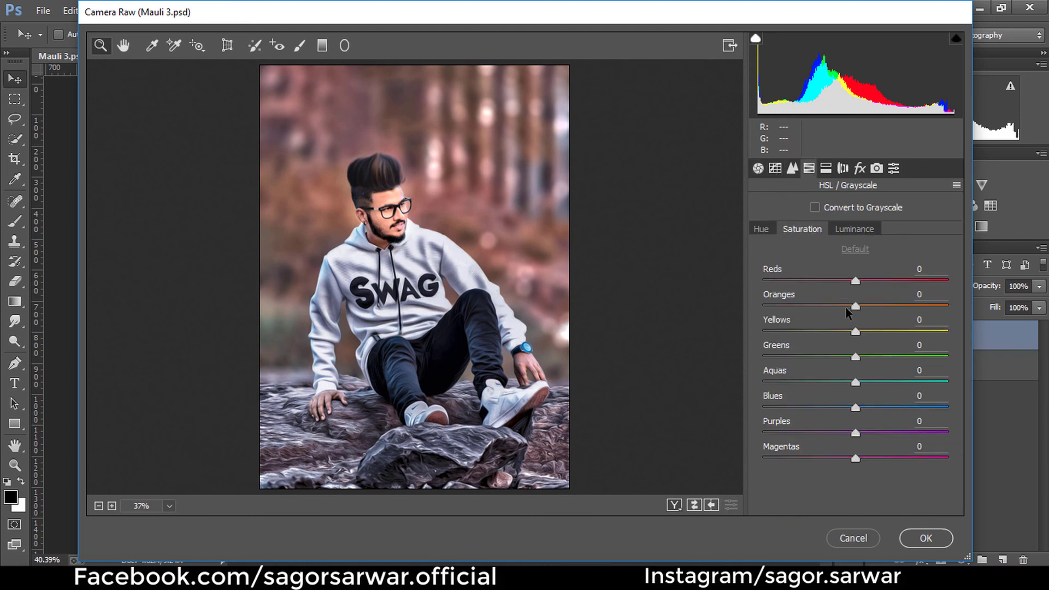
{"action": "mouse_move", "coordinate": [856, 306]}
{"action": "left_mouse_down"}
{"action": "mouse_move", "coordinate": [836, 306]}
{"action": "mouse_move", "coordinate": [874, 305]}
{"action": "left_mouse_up"}
{"action": "left_click", "coordinate": [853, 229]}
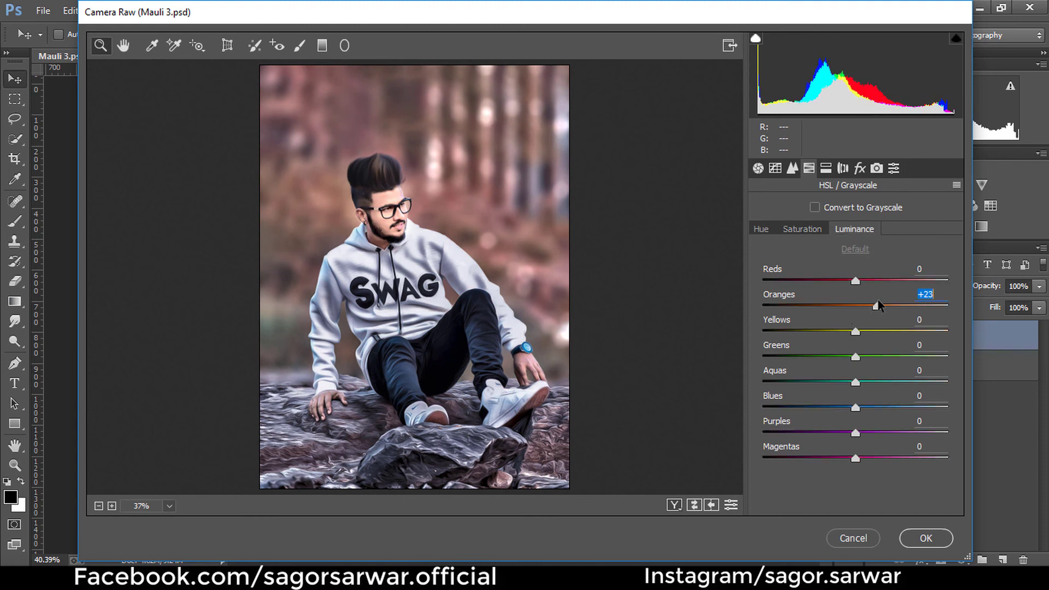
{"action": "left_click", "coordinate": [802, 229]}
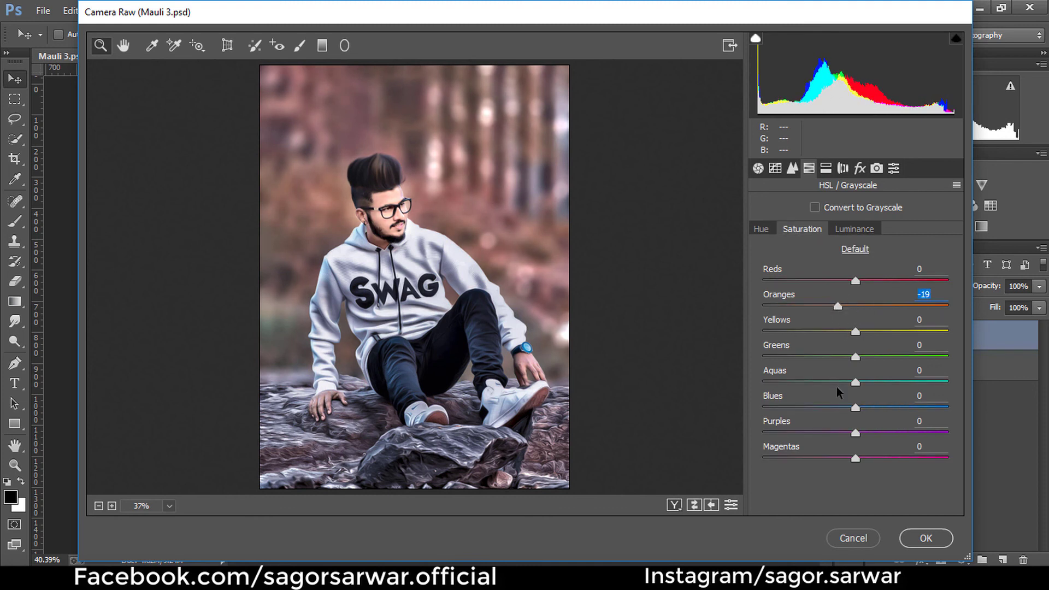
- Add a light -7 post-crop vignette and apply the Camera Raw grade
{"action": "left_click", "coordinate": [843, 169]}
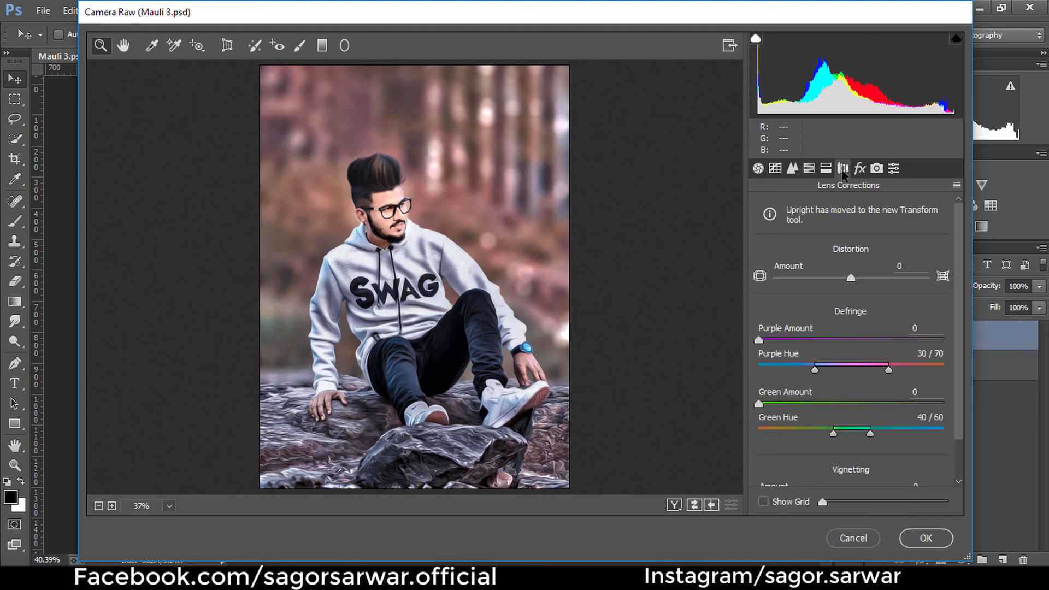
{"action": "left_click", "coordinate": [859, 169]}
{"action": "left_click_drag", "start_coordinate": [851, 422], "coordinate": [841, 424]}
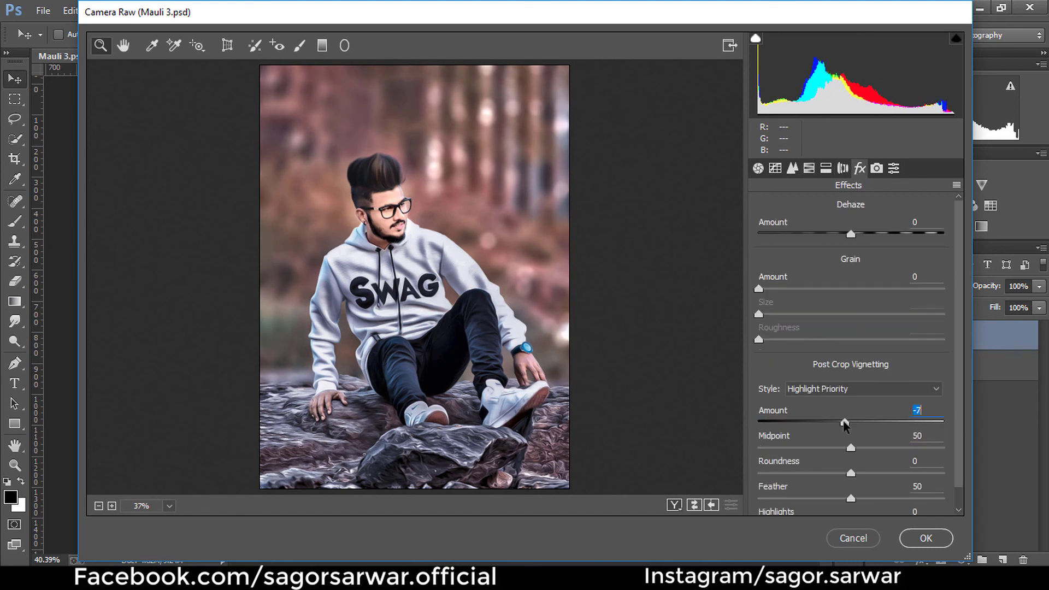
{"action": "left_click", "coordinate": [926, 538]}
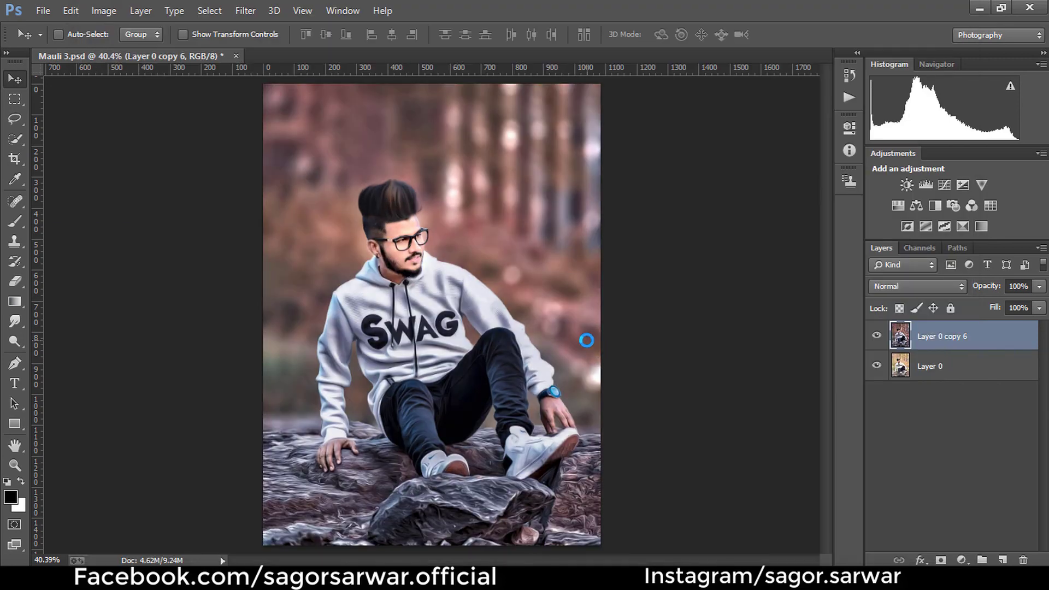
{"action": "left_click", "coordinate": [877, 335]}
{"action": "left_click", "coordinate": [877, 335]}
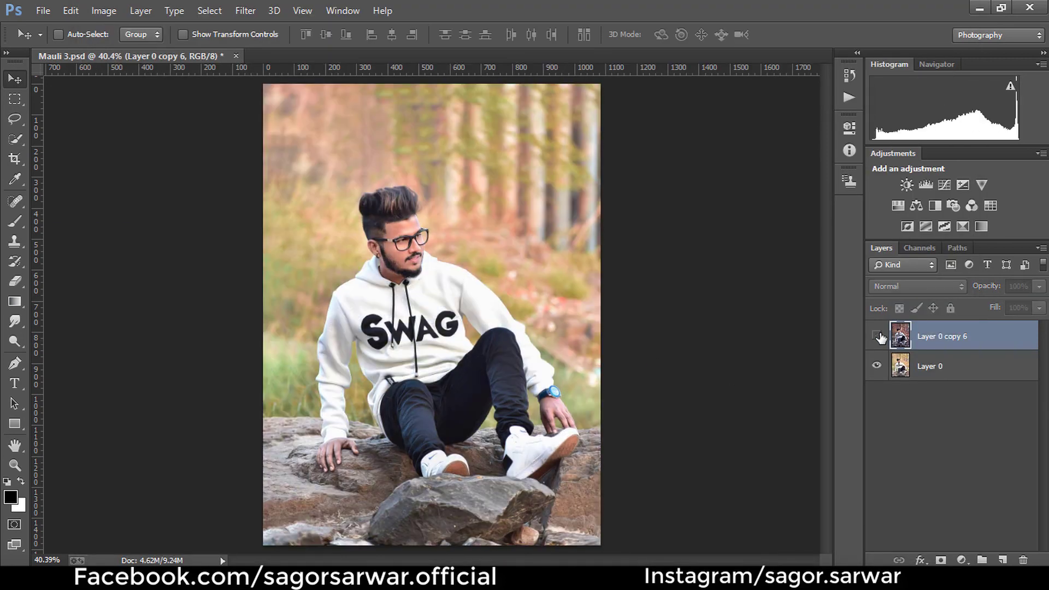